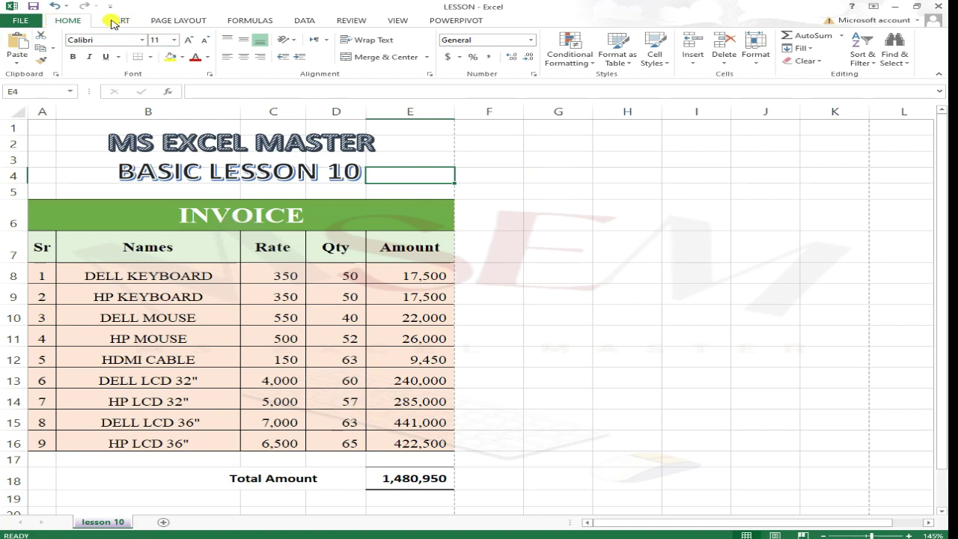
left_click(112, 21)
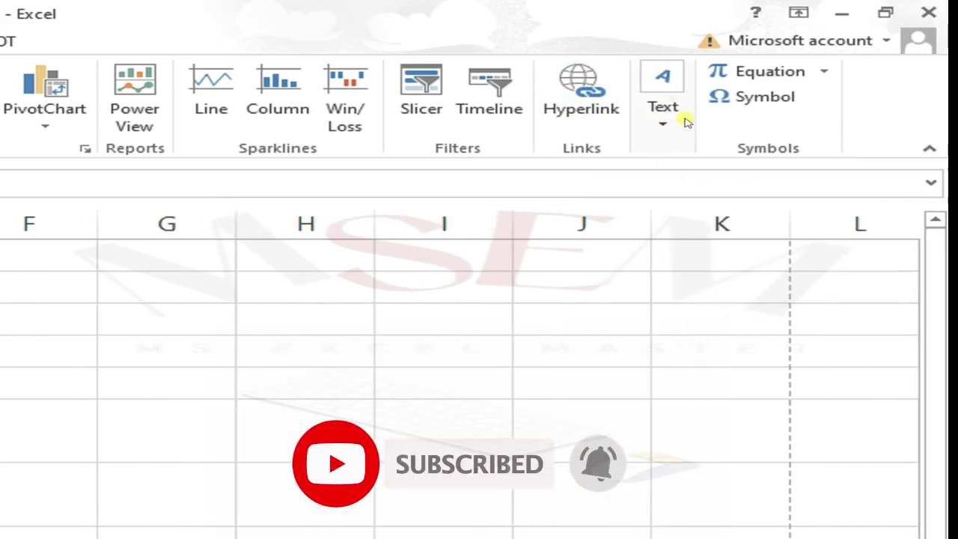
left_click(673, 131)
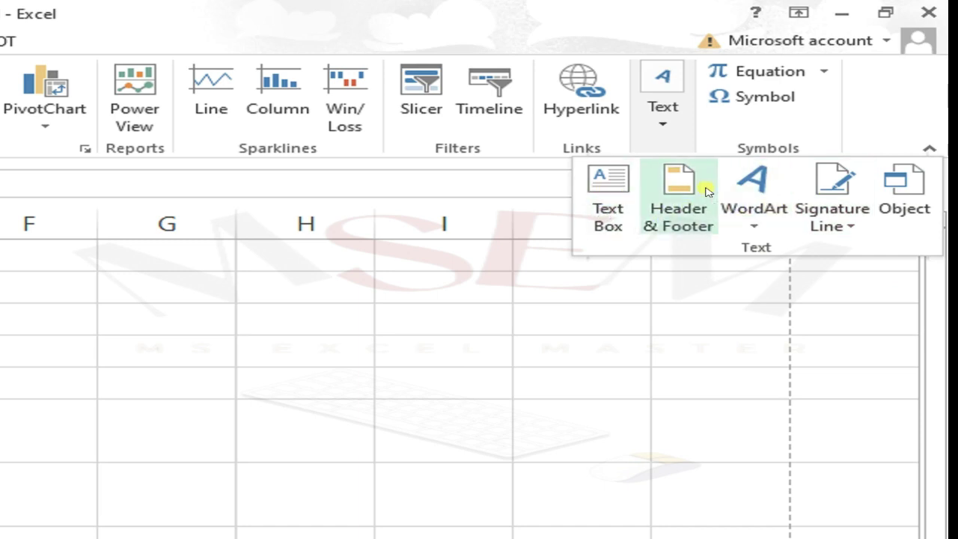
left_click(618, 210)
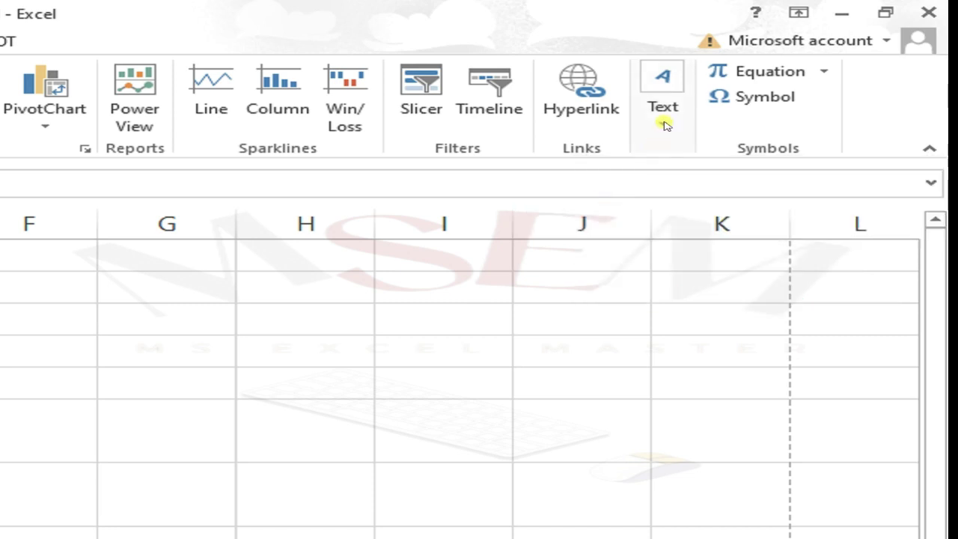
left_click(663, 120)
left_click(612, 204)
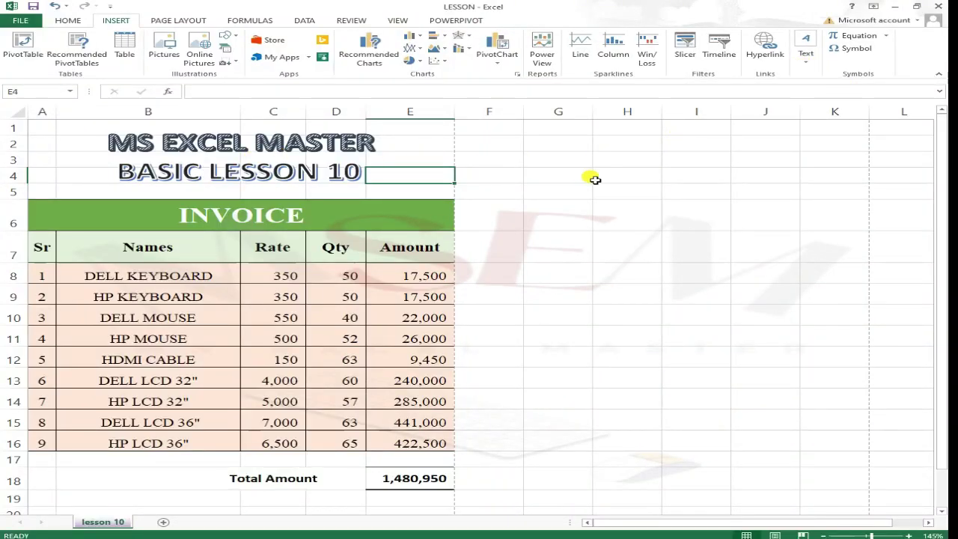
left_click(541, 178)
left_click(577, 222)
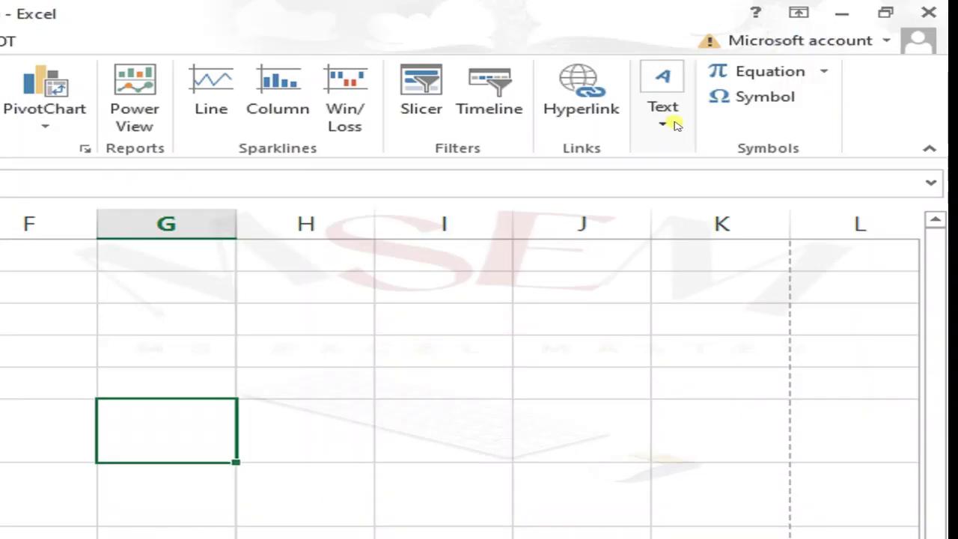
Insert a text box spanning columns G to K beside the invoice titles, containing the text MS EXCEL MASTER.
left_click(806, 52)
left_click(613, 209)
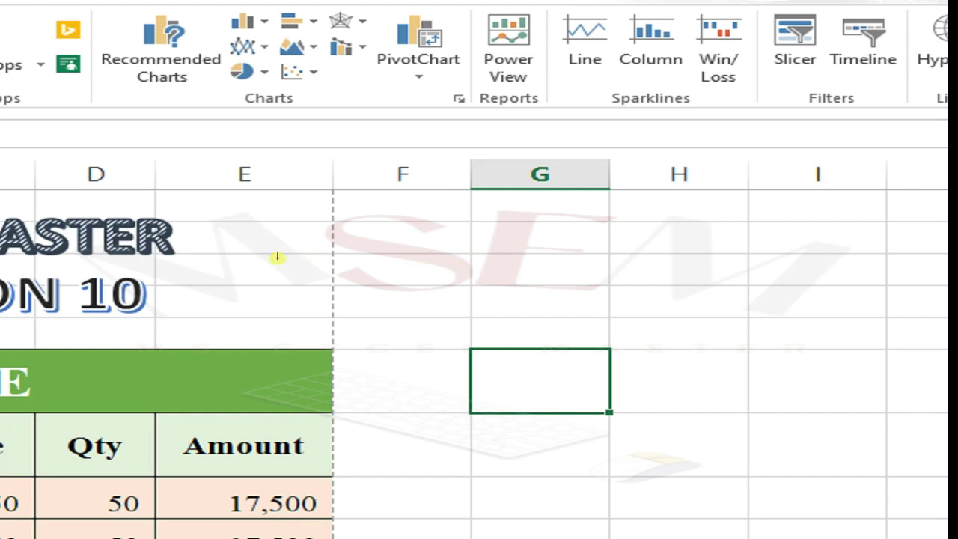
left_click(494, 239)
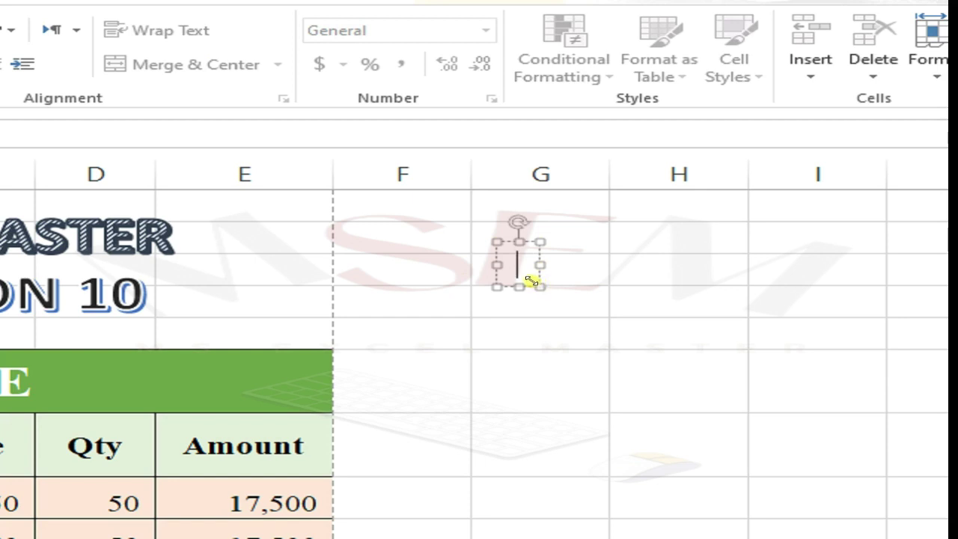
left_click_drag(537, 282, 956, 337)
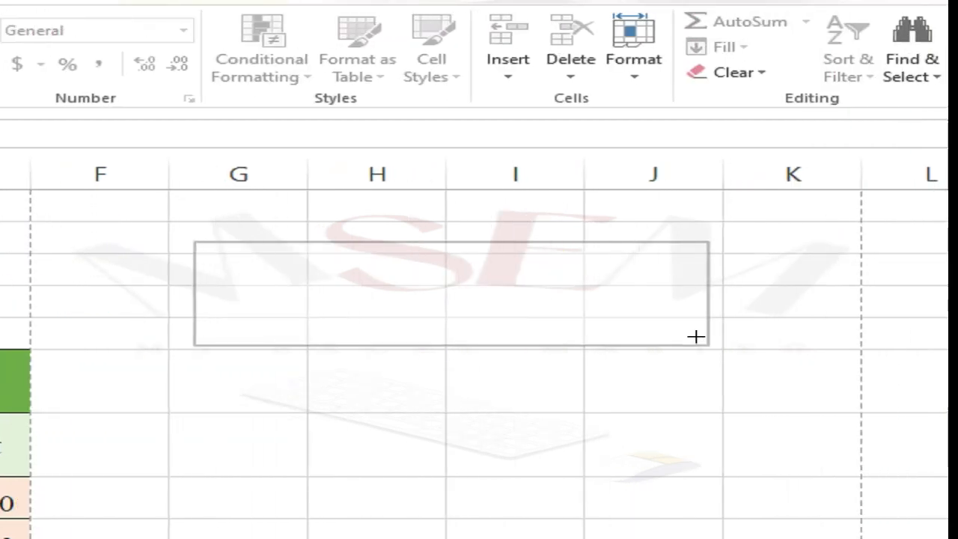
left_click_drag(695, 337, 709, 344)
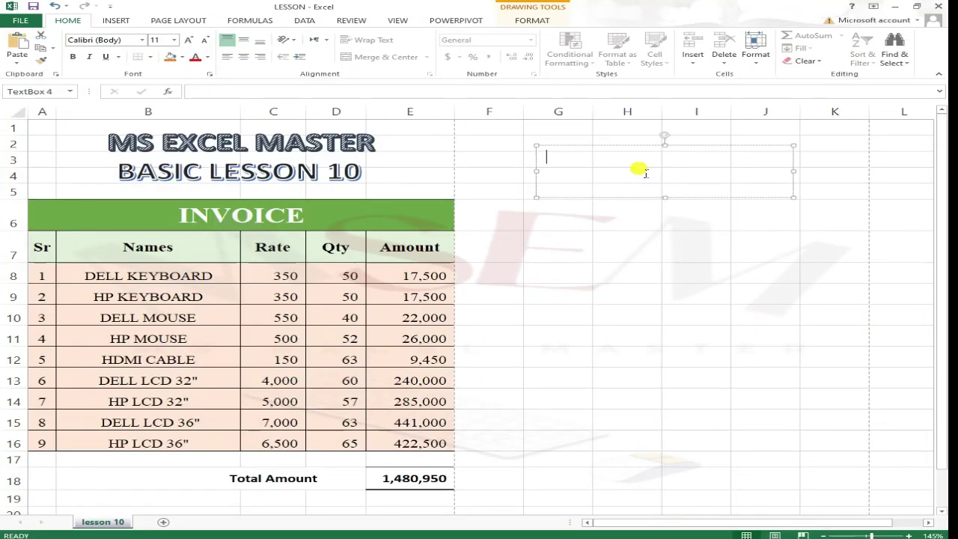
type("MS EXCEL MASTER")
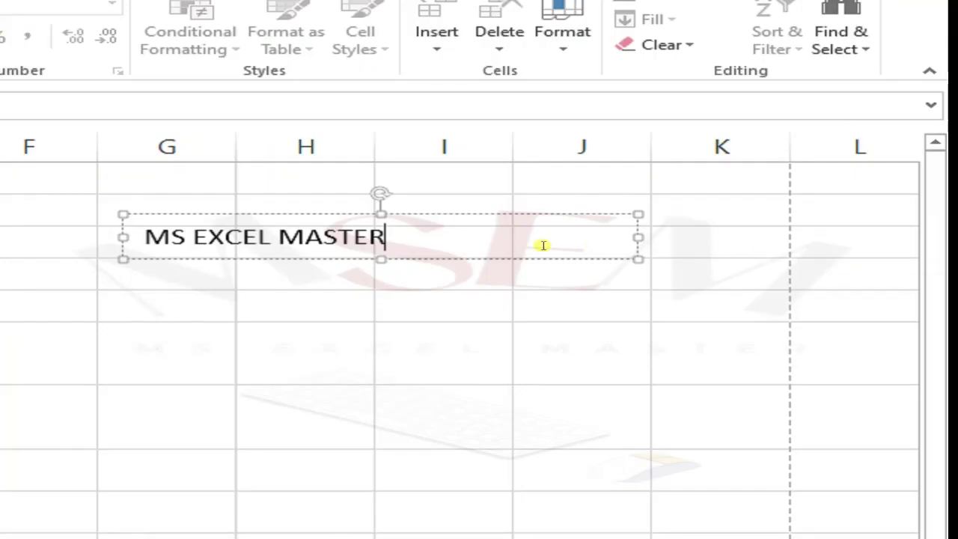
left_click_drag(634, 257, 669, 278)
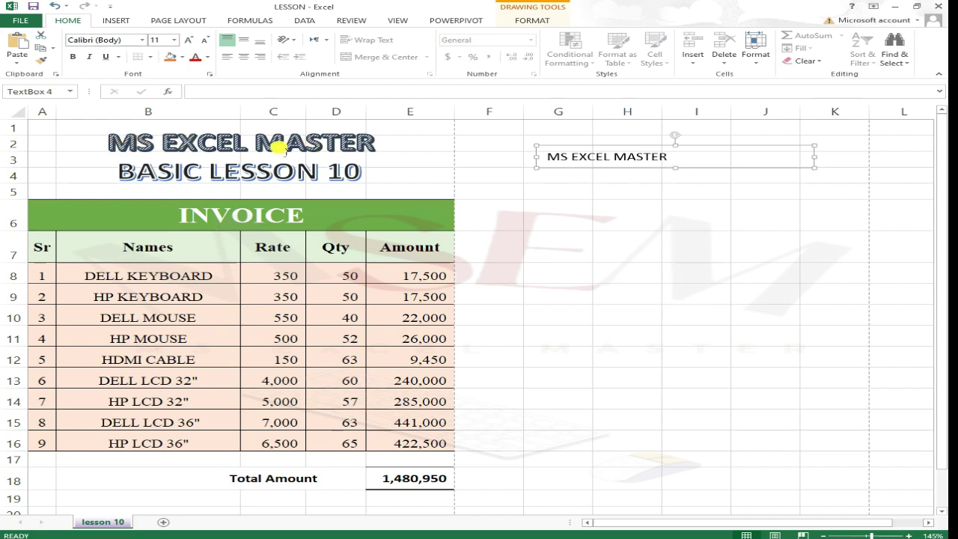
left_click(227, 153)
left_click(257, 171)
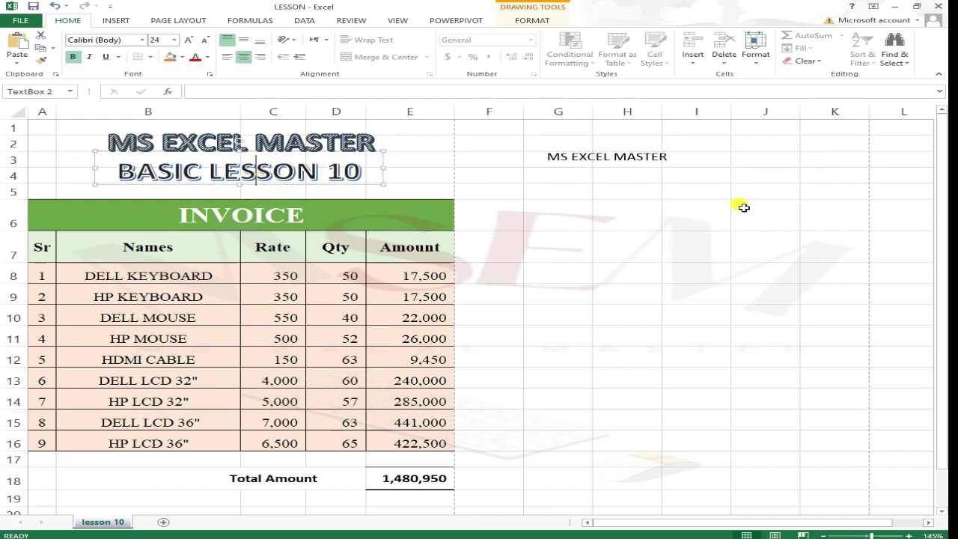
left_click(583, 254)
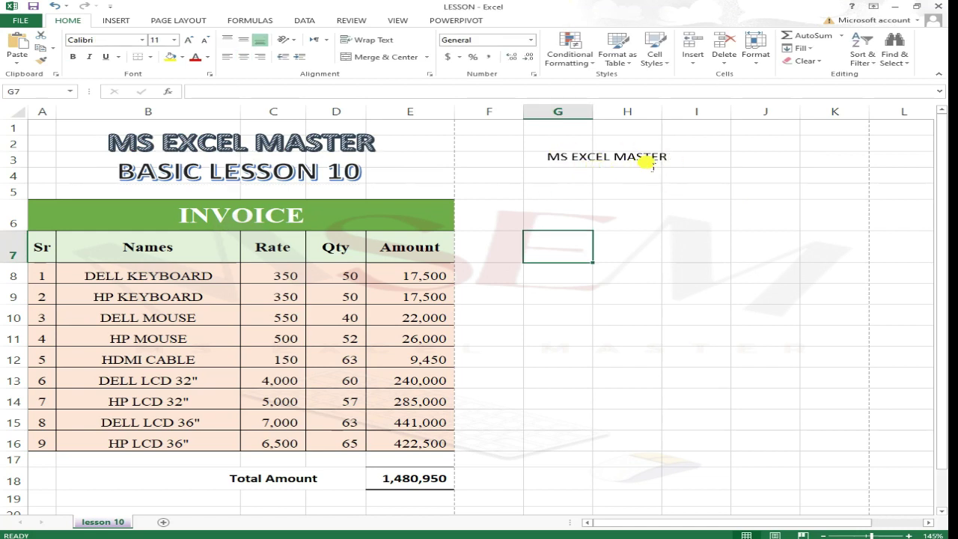
left_click(583, 225)
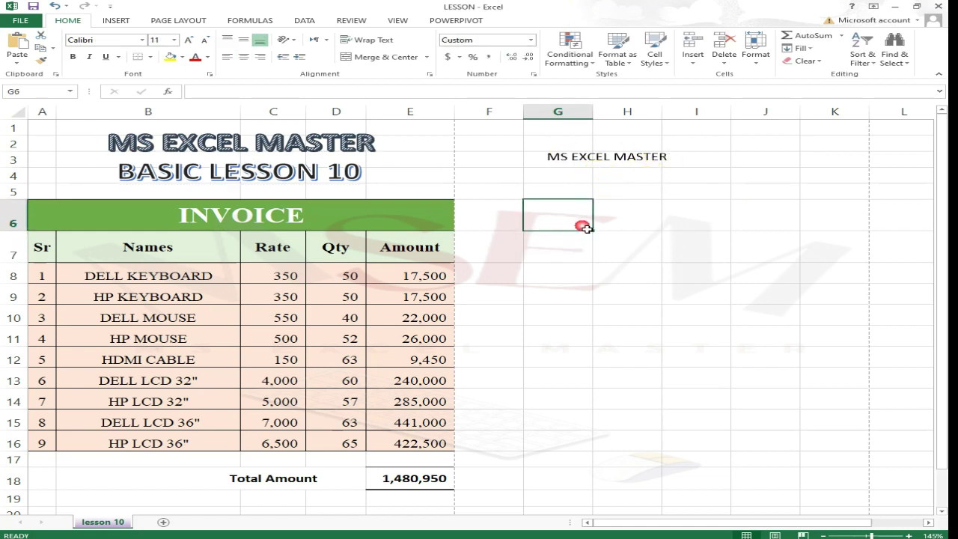
double_click(569, 222)
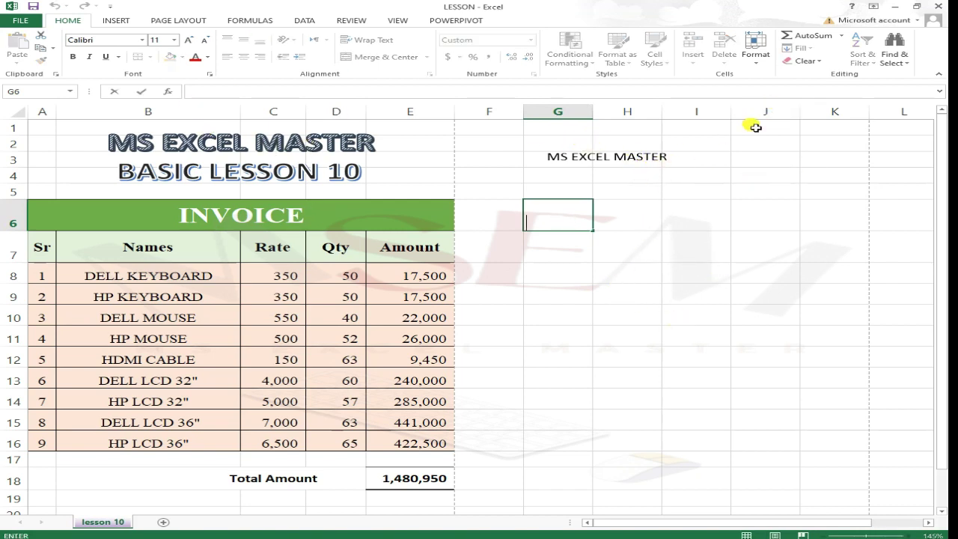
left_click(657, 212)
Increase the font size of the MS EXCEL MASTER text in the new text box to 28.
left_click(579, 157)
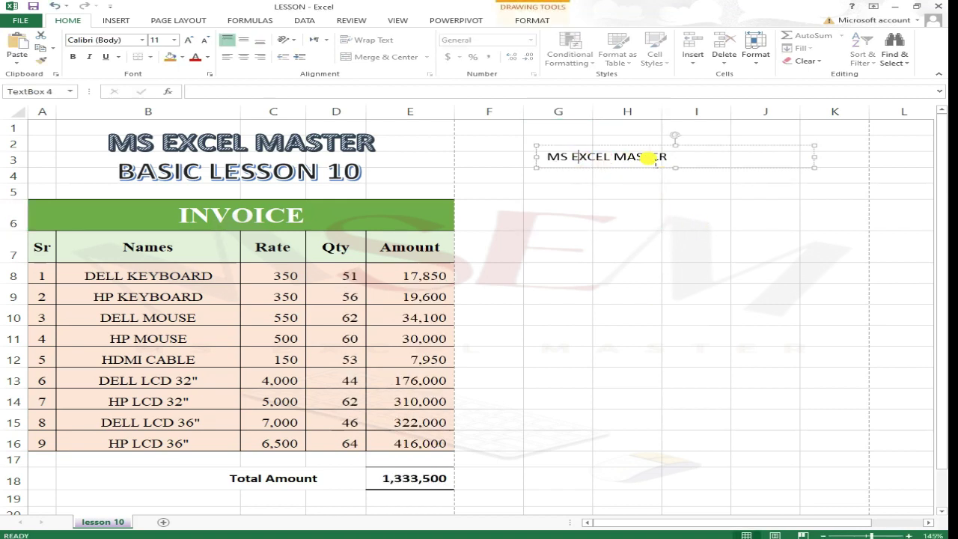
left_click_drag(671, 159, 561, 169)
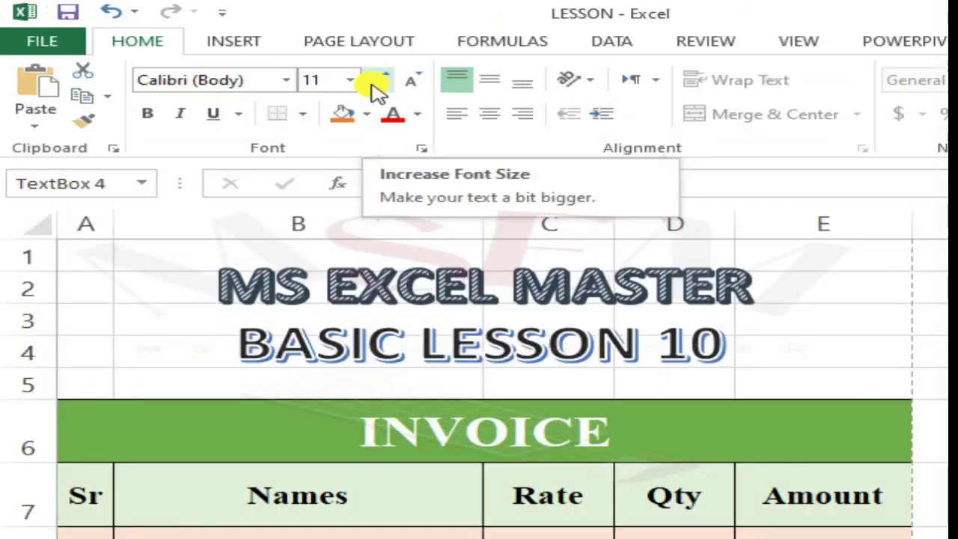
left_click(188, 44)
left_click(378, 80)
left_click(378, 81)
left_click(378, 81)
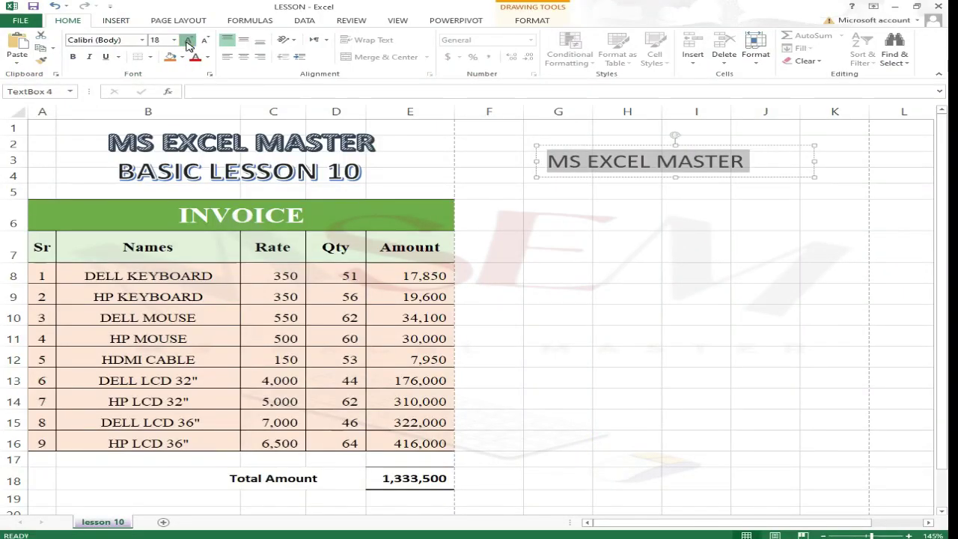
left_click(188, 44)
left_click(188, 43)
left_click(188, 44)
left_click(188, 43)
left_click(187, 43)
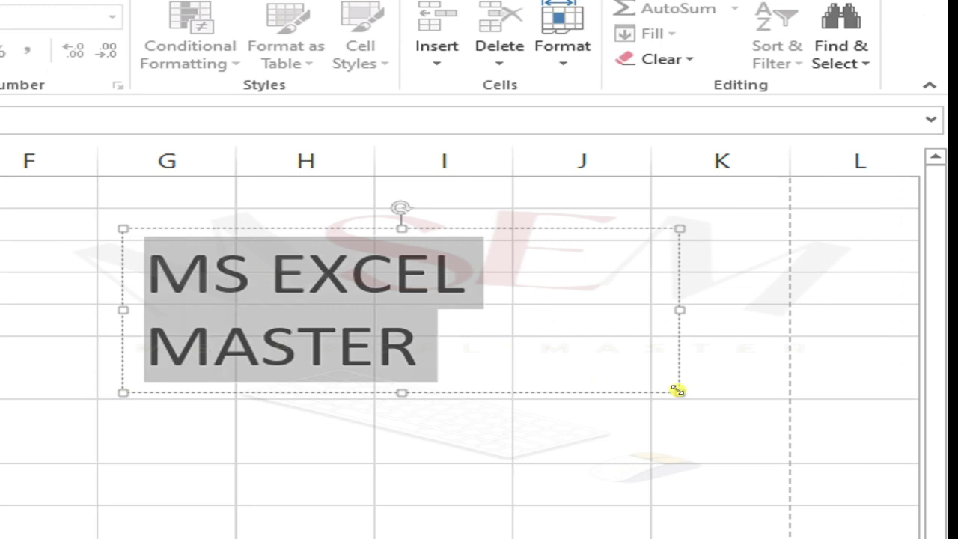
Resize the text box to about 3.31" wide and 0.58" high so its text fits on one line.
left_click_drag(676, 389, 795, 319)
left_click_drag(795, 286, 791, 280)
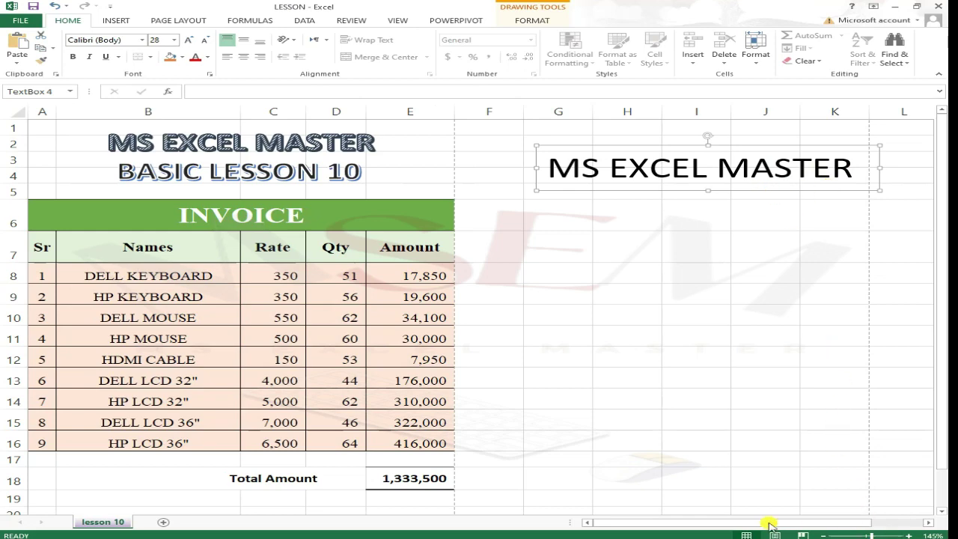
key("Escape")
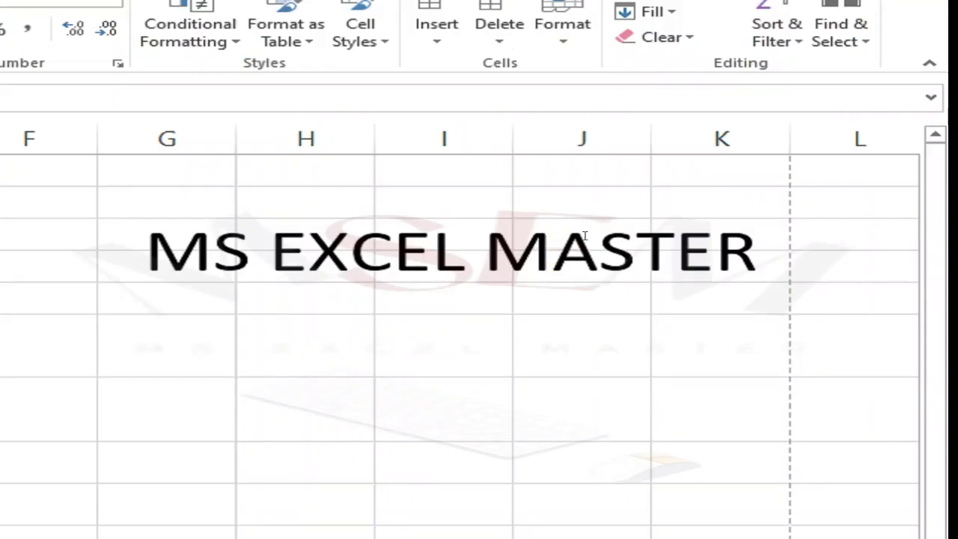
Try the dark striped and the blue-outlined WordArt styles on all the text in the new text box.
left_click(584, 237)
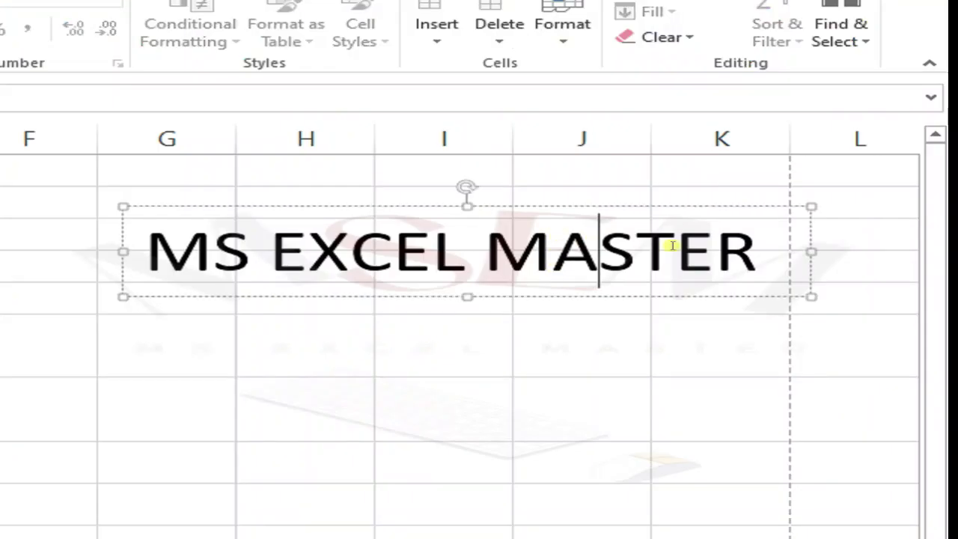
left_click_drag(762, 240, 146, 251)
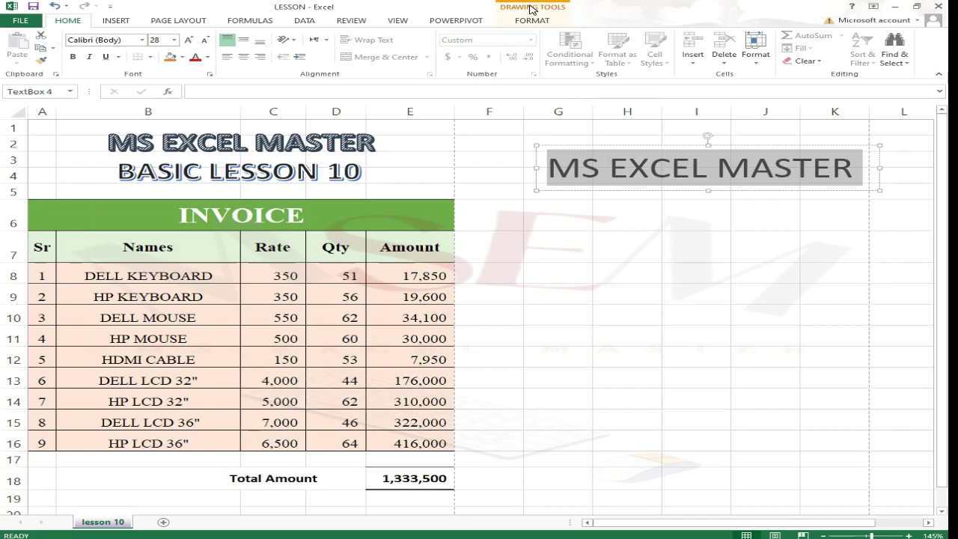
left_click(532, 15)
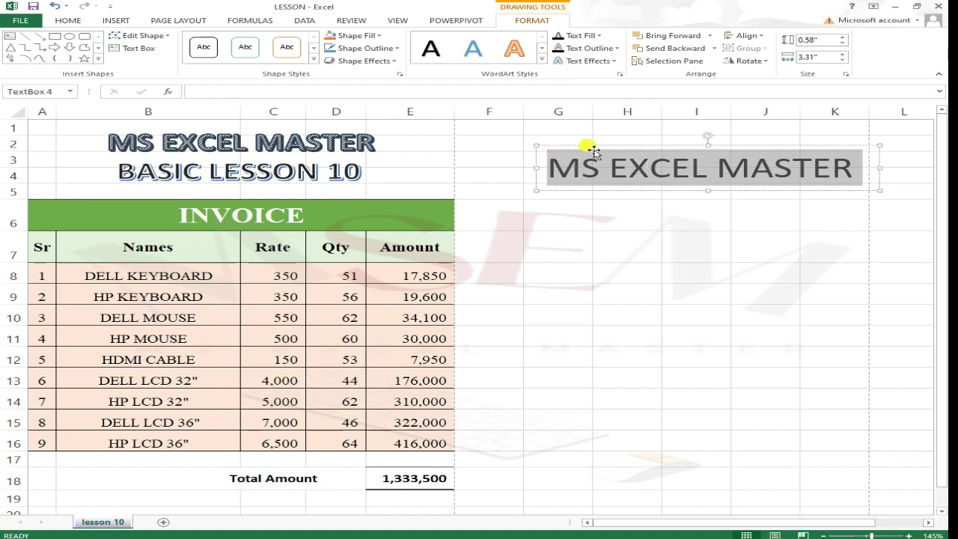
left_click(541, 60)
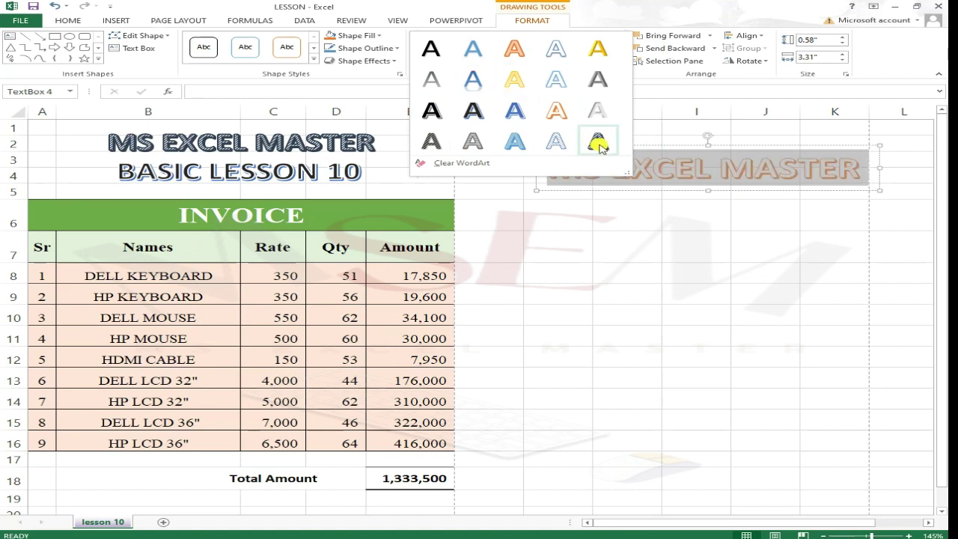
left_click(607, 147)
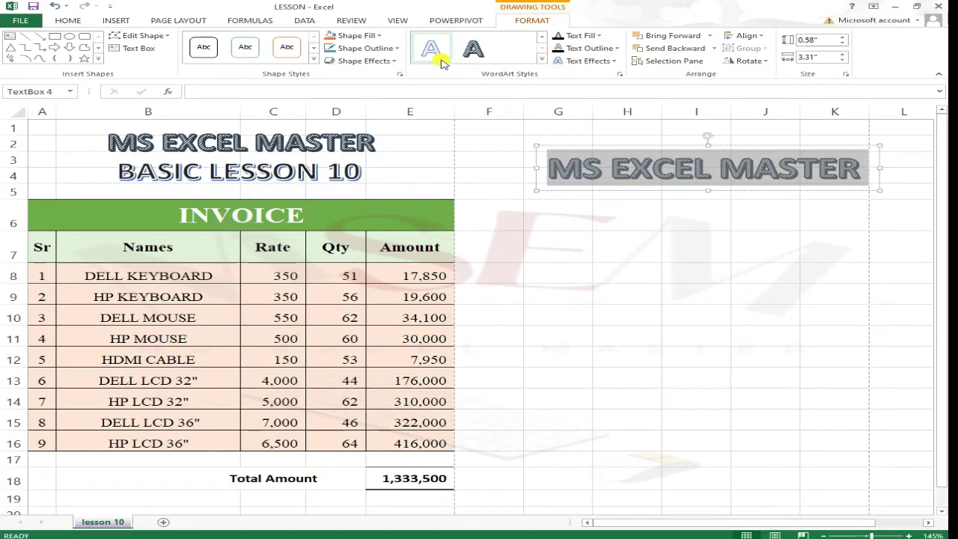
left_click(439, 56)
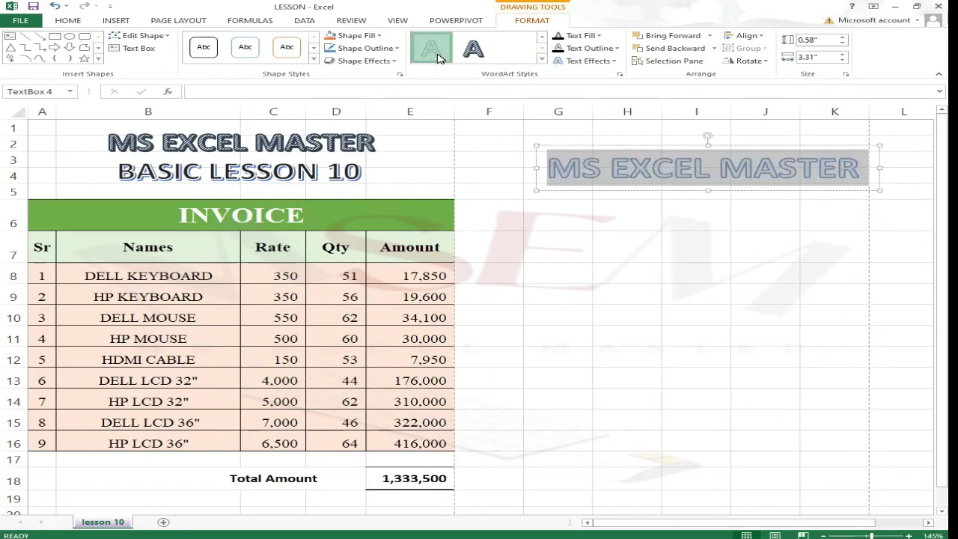
Apply the gray pattern-filled WordArt style to the selected MS EXCEL MASTER text and deselect the text box.
left_click(541, 60)
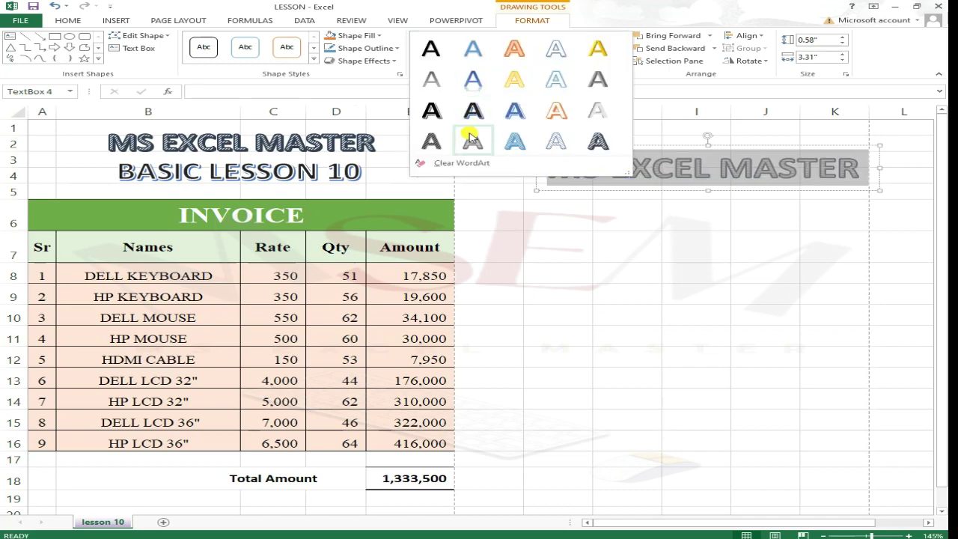
key("Escape")
left_click(815, 236)
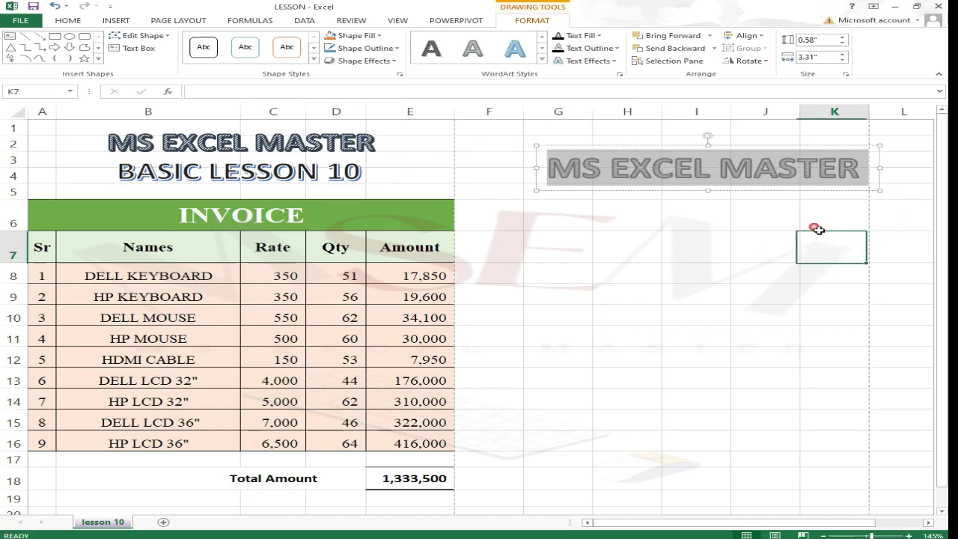
Move the new text box left so it starts in column F, and give it the black-outline shape style.
left_click(851, 161)
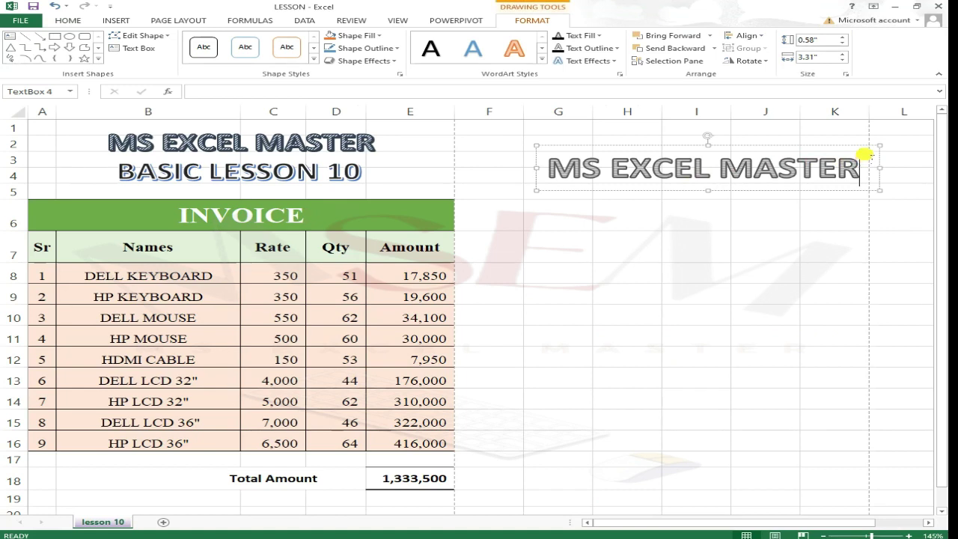
left_click_drag(874, 154, 822, 151)
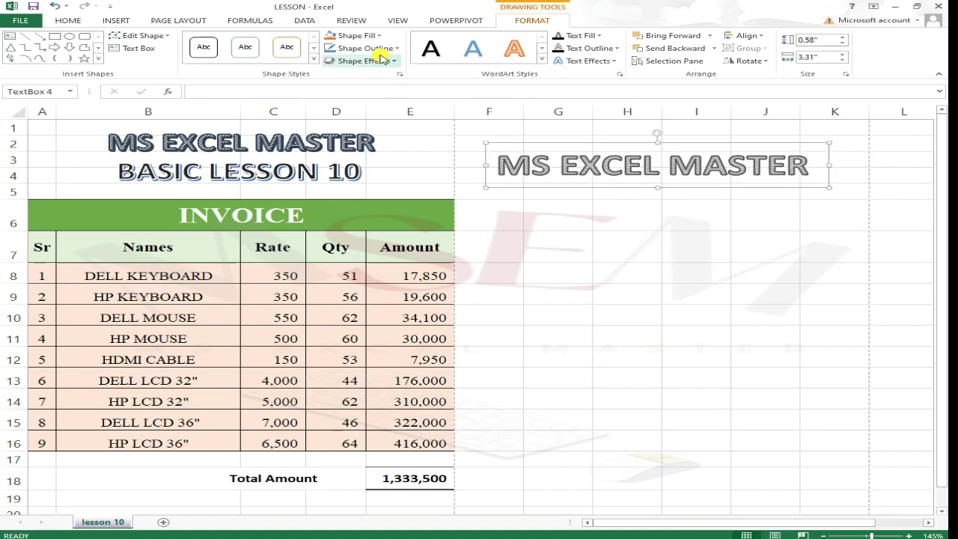
left_click(313, 59)
left_click(238, 48)
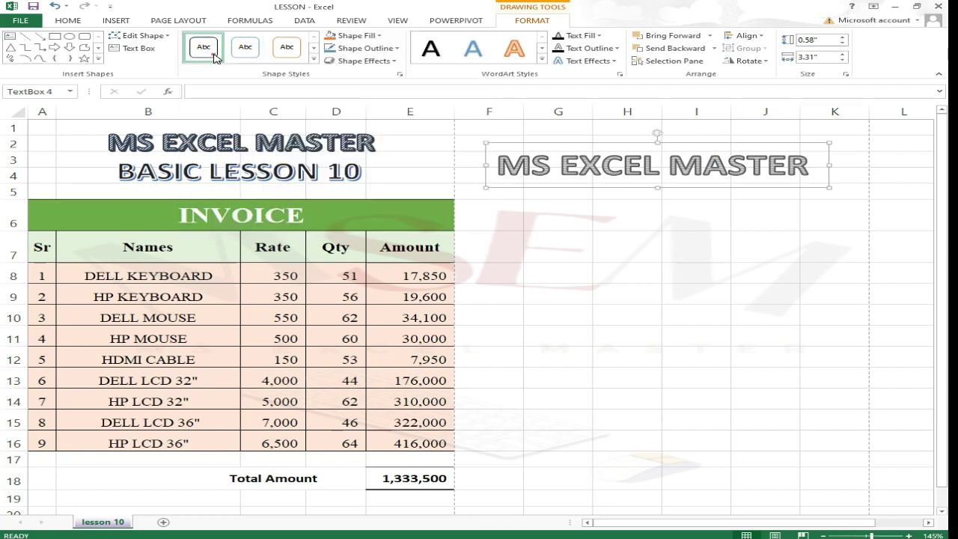
left_click(656, 240)
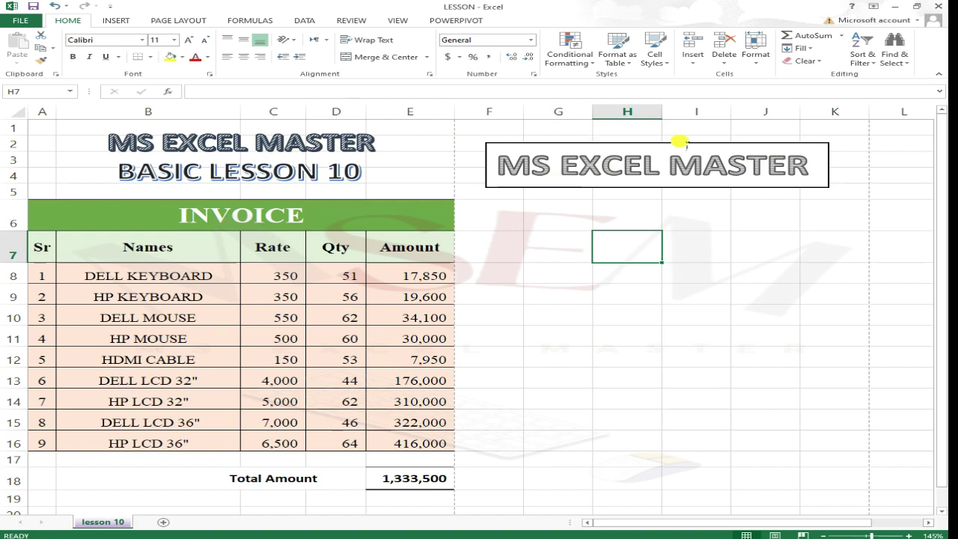
Apply the first preset shape effect to the MS EXCEL MASTER text box beside the invoice and deselect it.
left_click(678, 142)
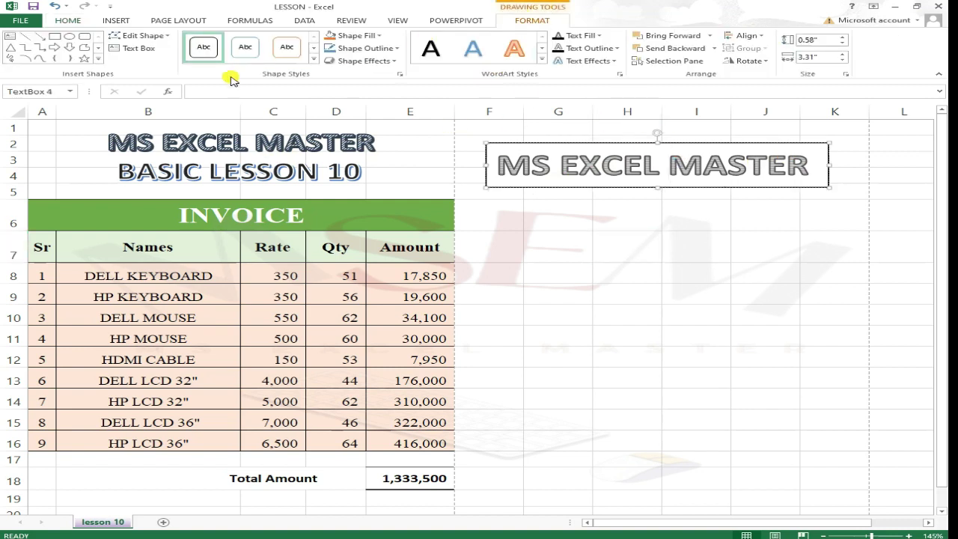
left_click(350, 61)
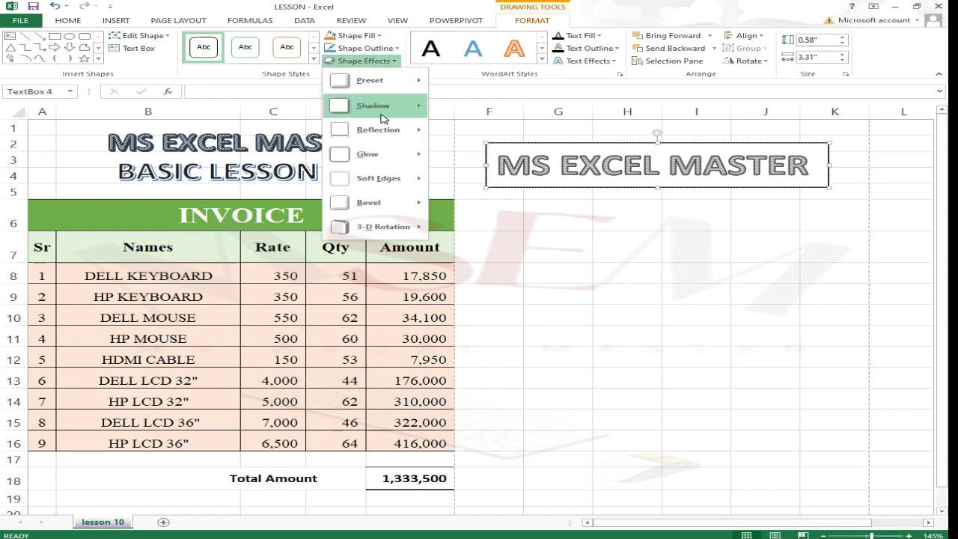
mouse_move(392, 81)
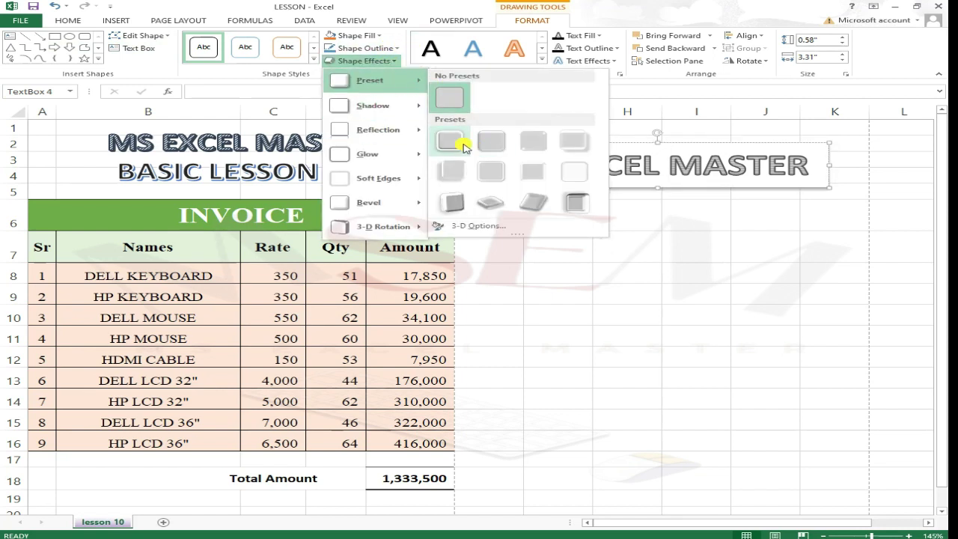
left_click(462, 144)
left_click(545, 243)
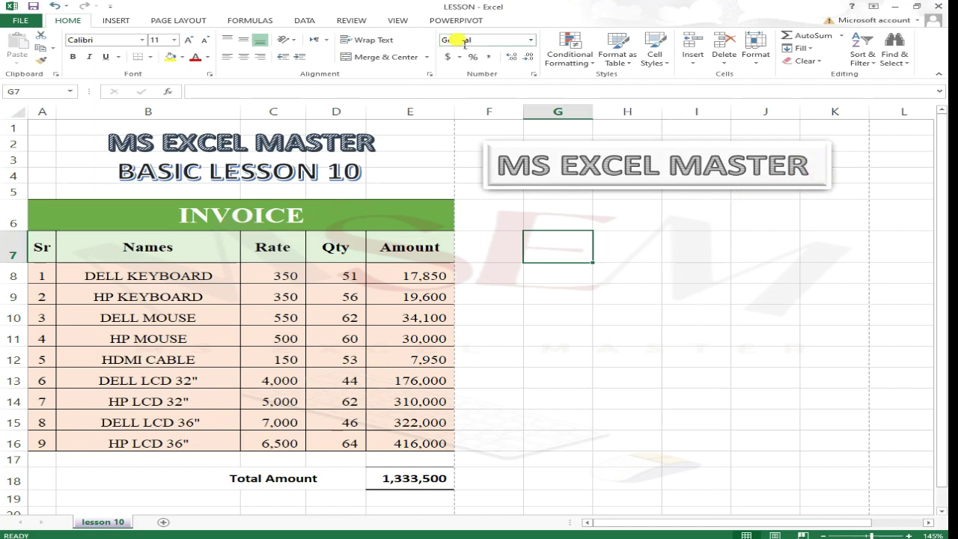
Add the middle reflection variation of the second row to the MS EXCEL MASTER text box and deselect it.
left_click(631, 151)
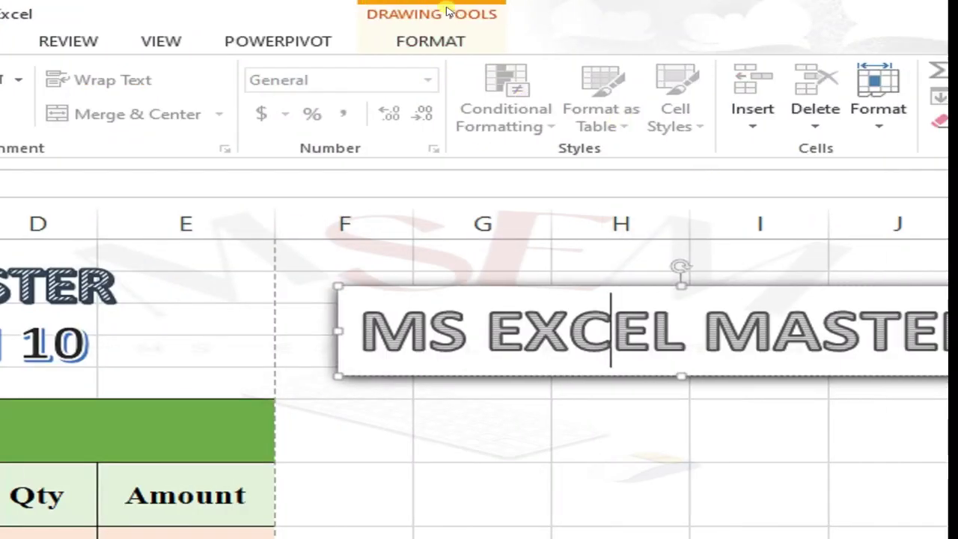
left_click(533, 21)
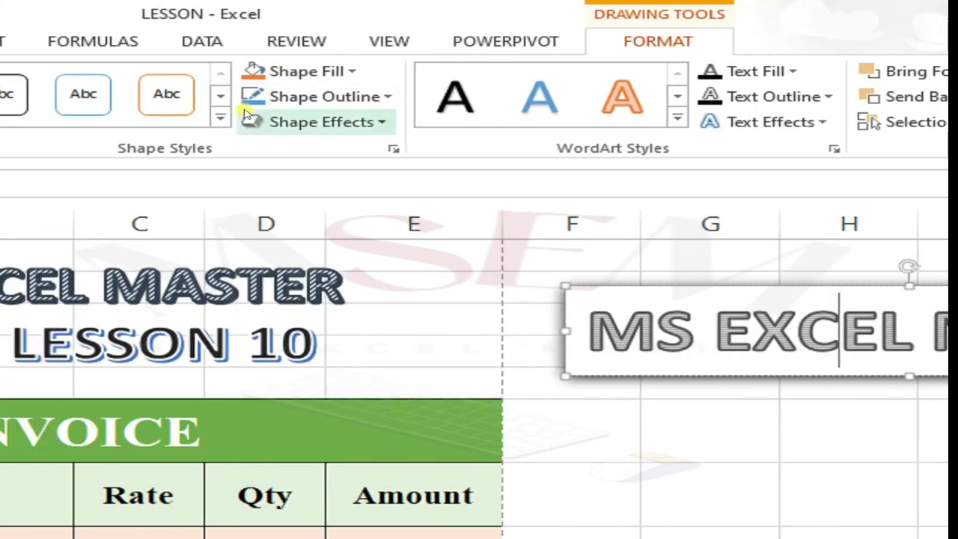
left_click(376, 122)
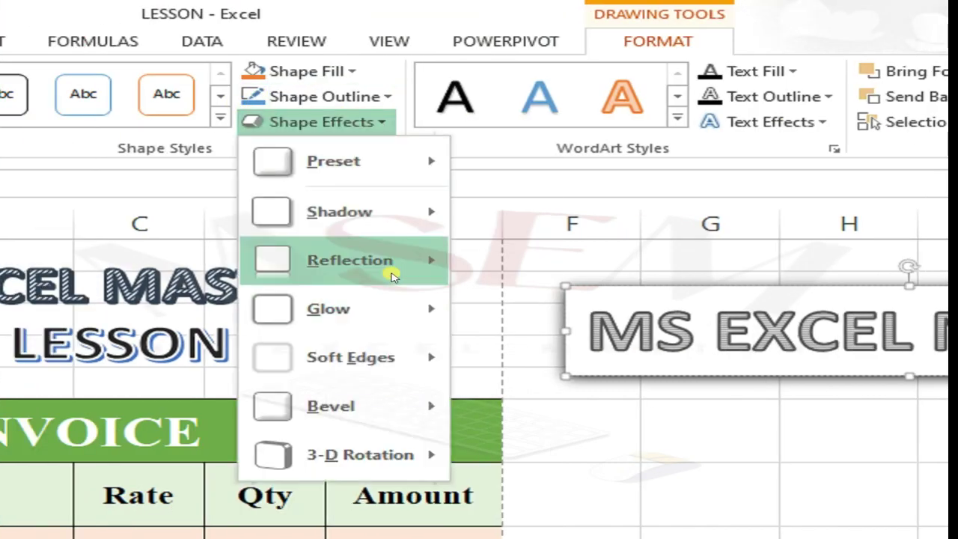
mouse_move(392, 276)
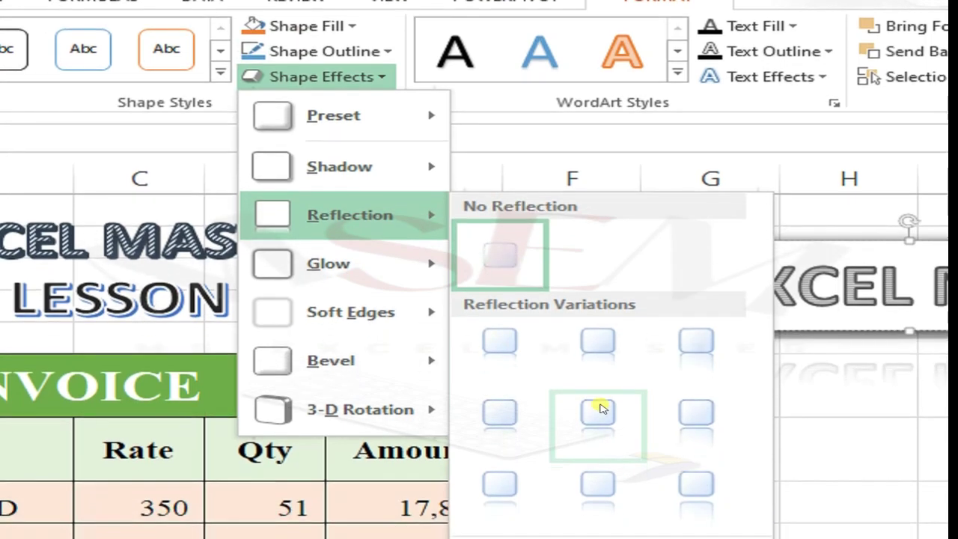
left_click(601, 457)
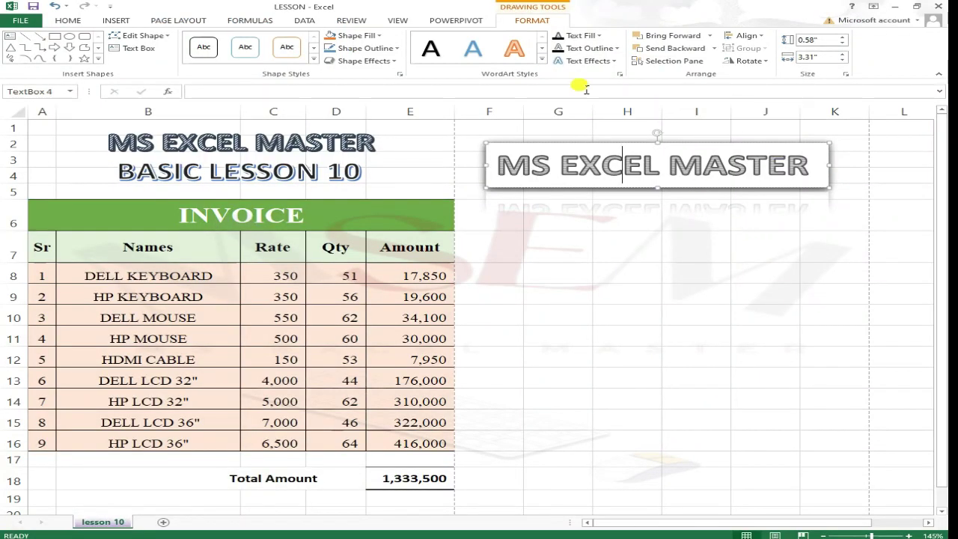
left_click(603, 271)
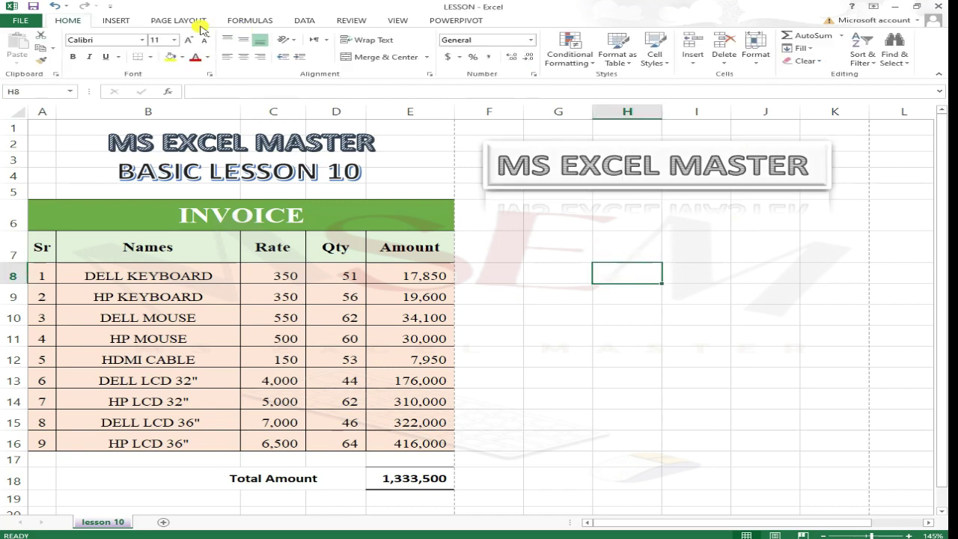
left_click(128, 24)
left_click(805, 49)
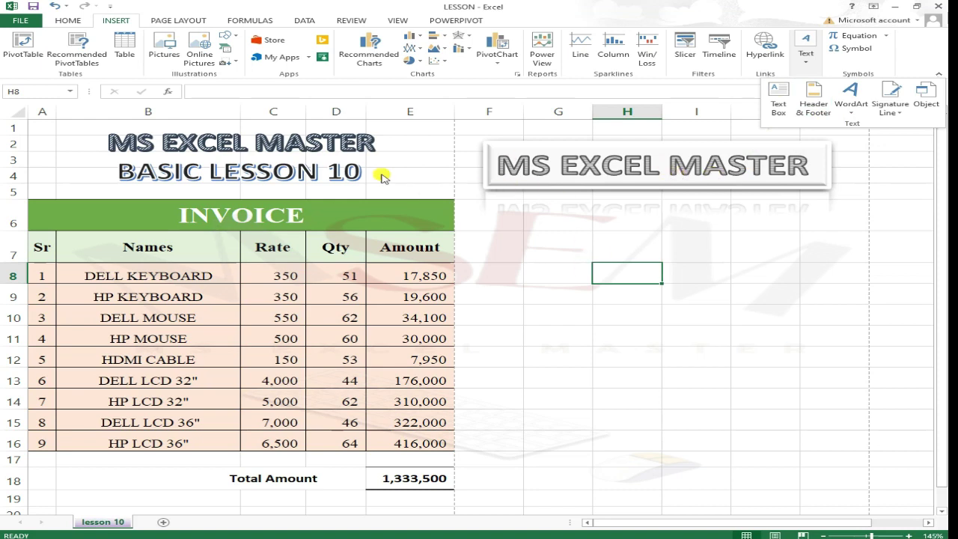
left_click(666, 222)
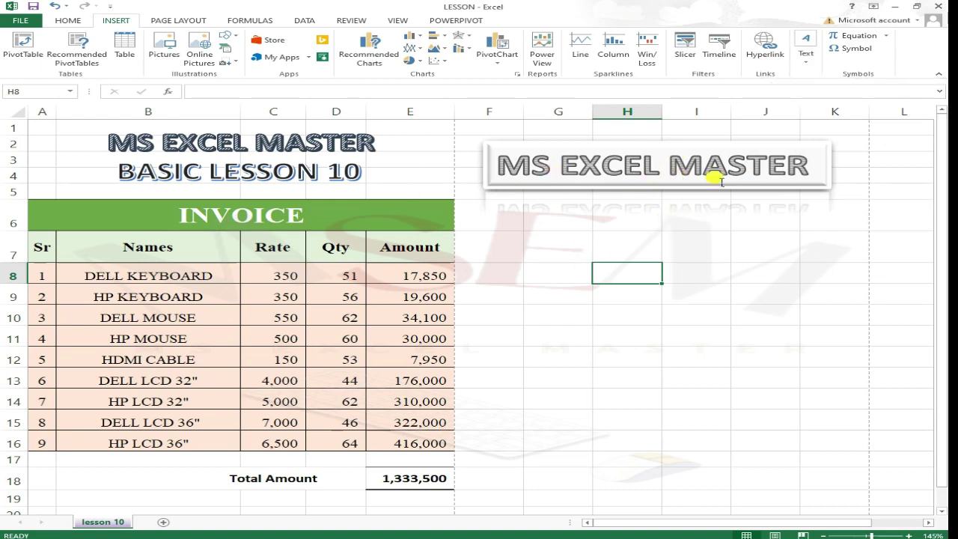
Delete the MS EXCEL MASTER text box that sits beside the invoice in columns F to K.
left_click(726, 159)
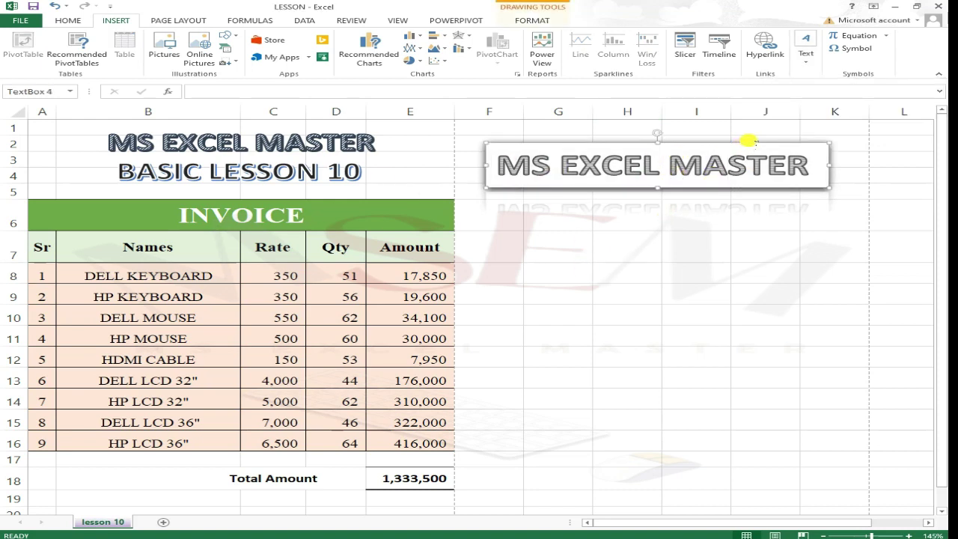
left_click(751, 145)
right_click(748, 147)
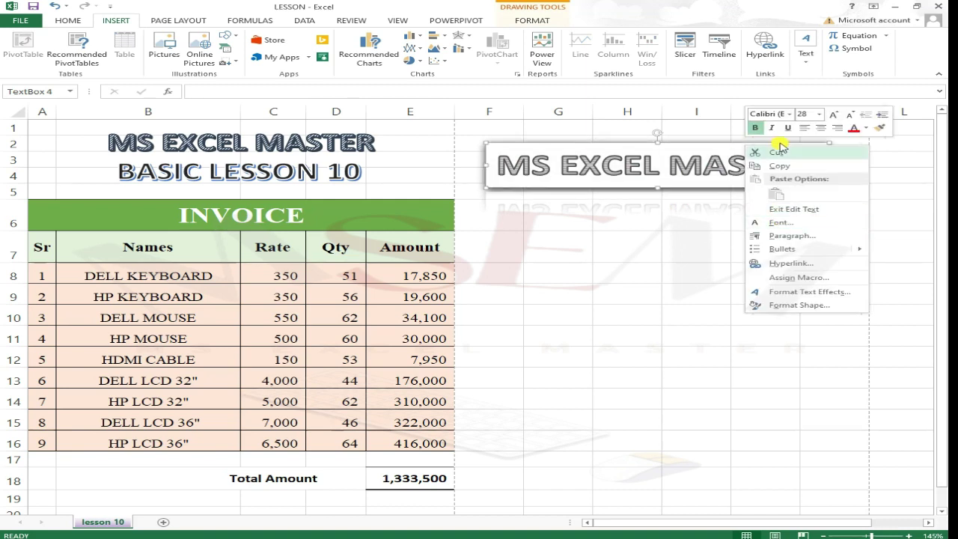
key("Escape")
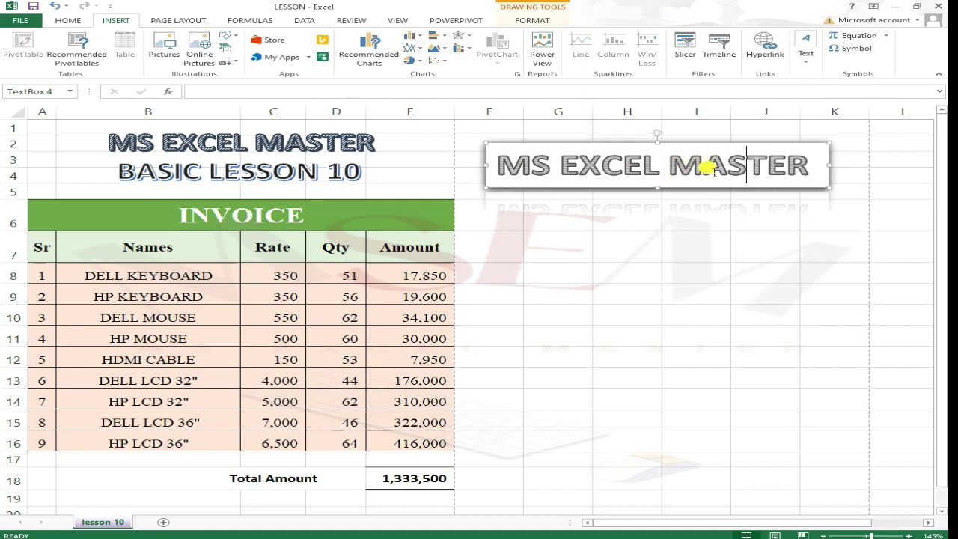
left_click(741, 137)
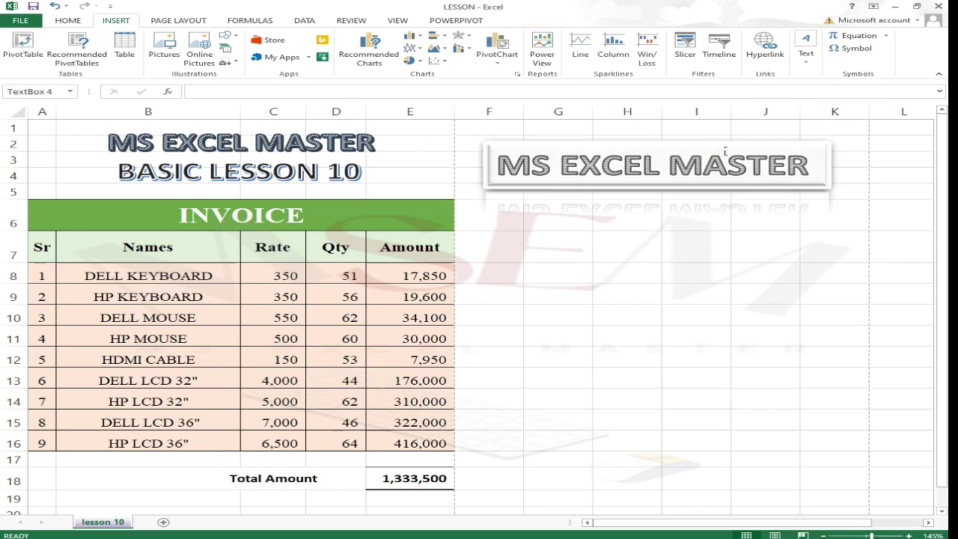
left_click(726, 150)
key("Delete")
left_click(700, 147)
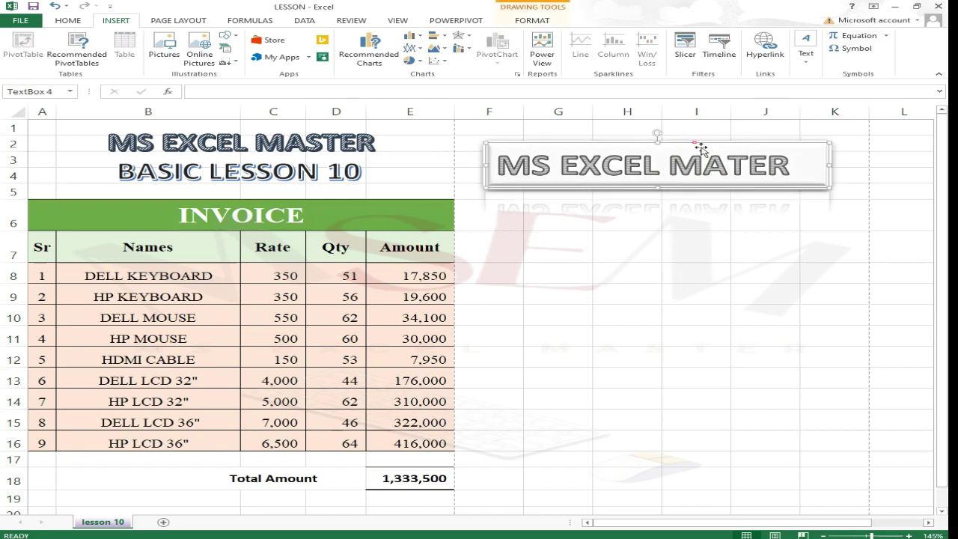
key("Delete")
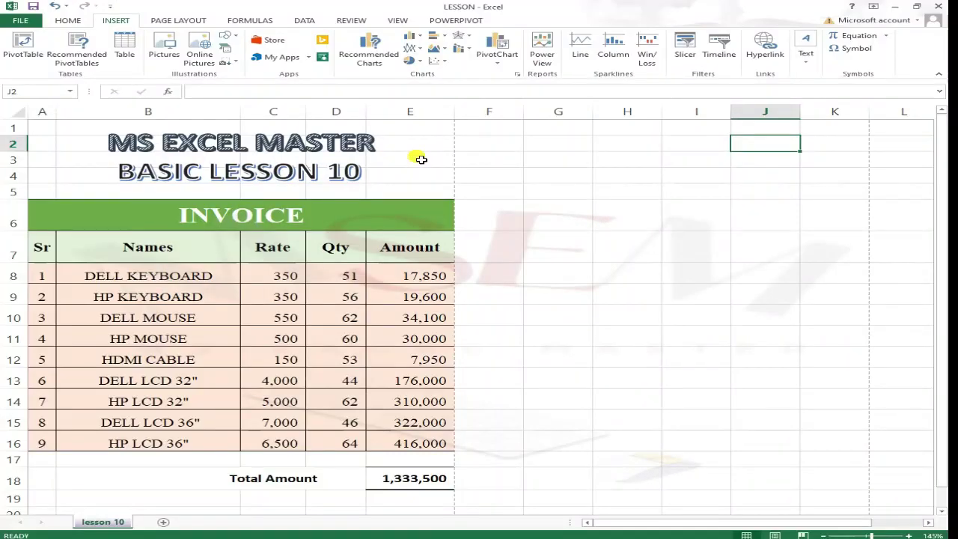
Insert a header and footer in the sheet, then leave header editing by selecting cell I10.
left_click(808, 66)
left_click(813, 101)
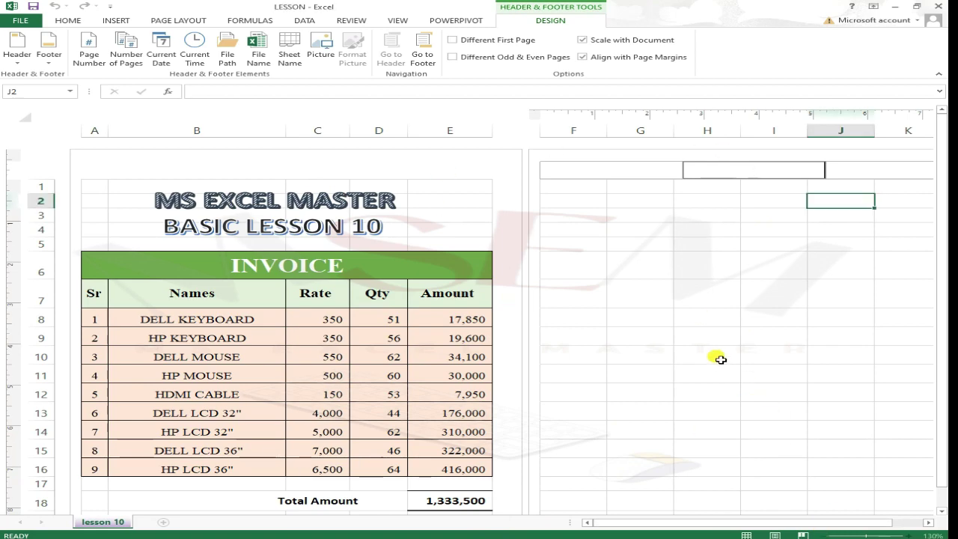
left_click(782, 358)
Enter MS EXCEL MASTER in the center header section above the invoice and leave header editing.
scroll(778, 361, "down", 4)
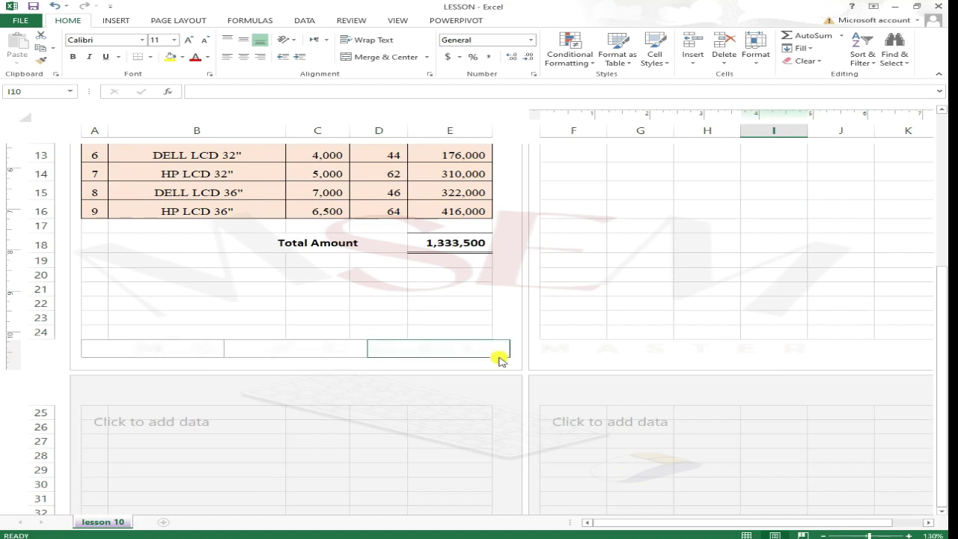
scroll(438, 356, "up", 4)
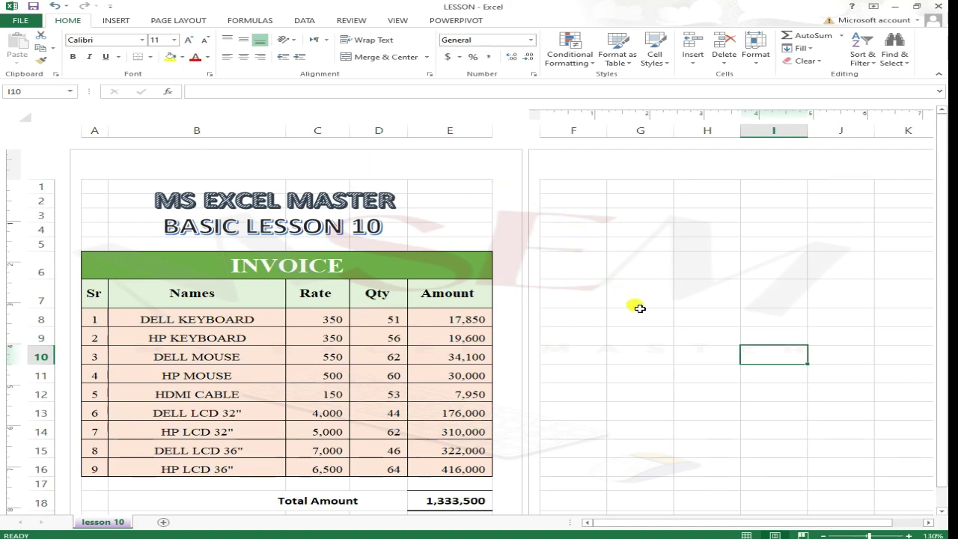
scroll(642, 305, "down", 4)
scroll(583, 305, "down", 5)
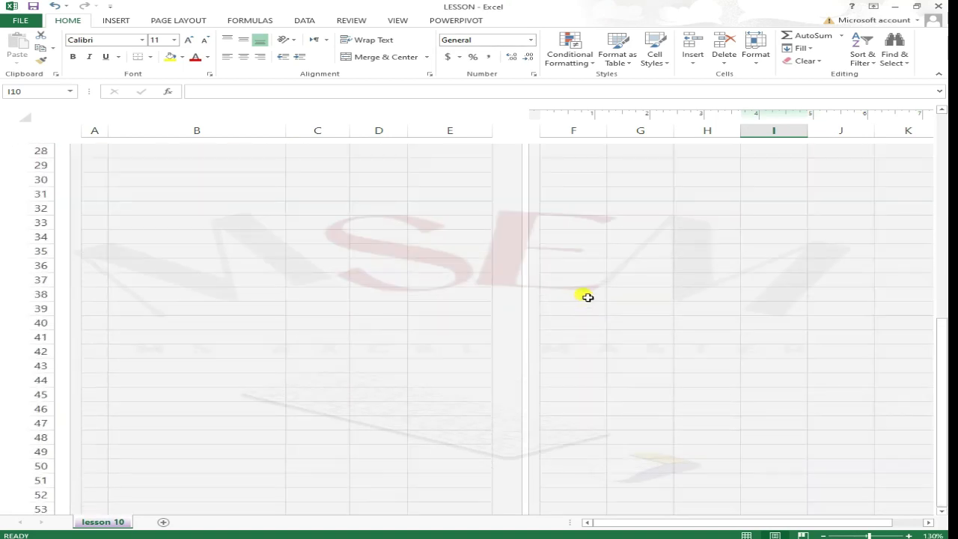
scroll(569, 292, "up", 8)
scroll(553, 281, "up", 2)
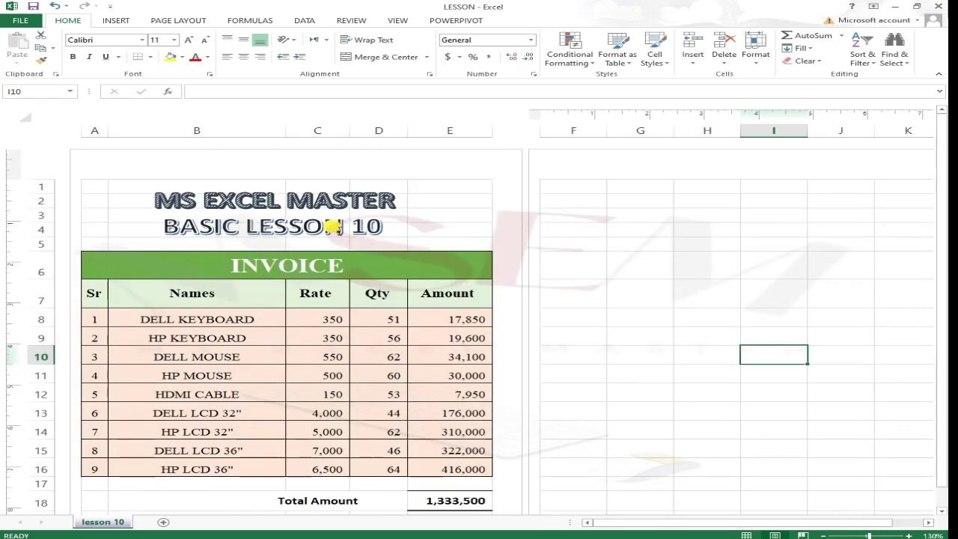
left_click(295, 170)
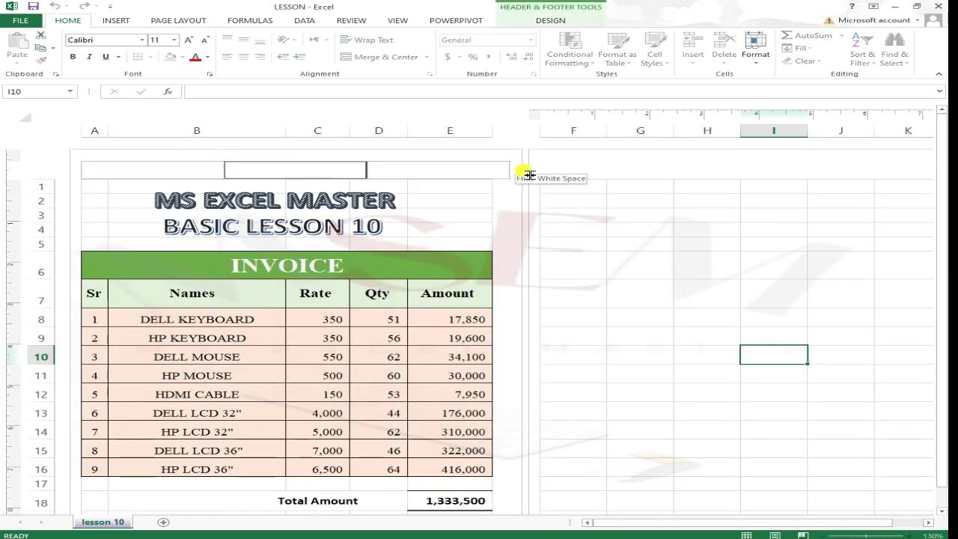
type("MS EXCE")
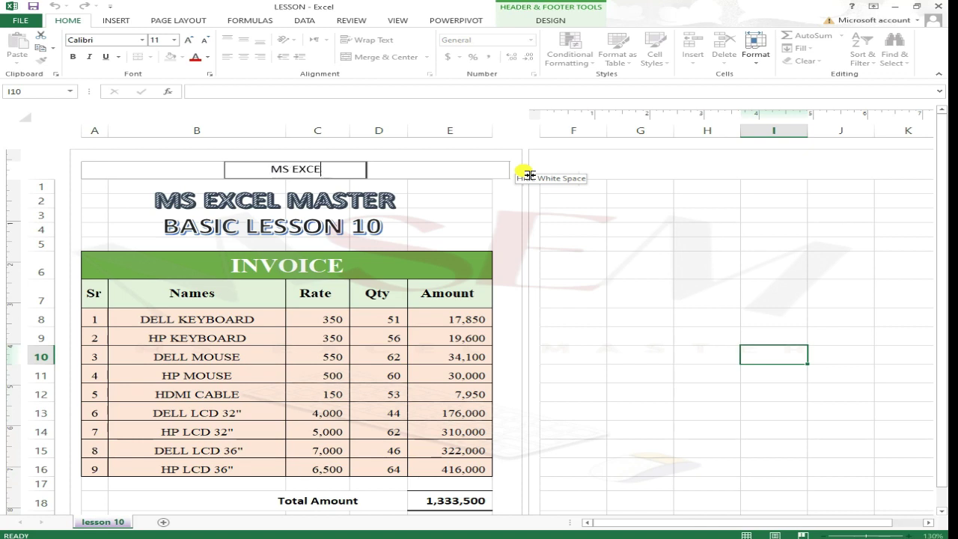
type("L MASTER")
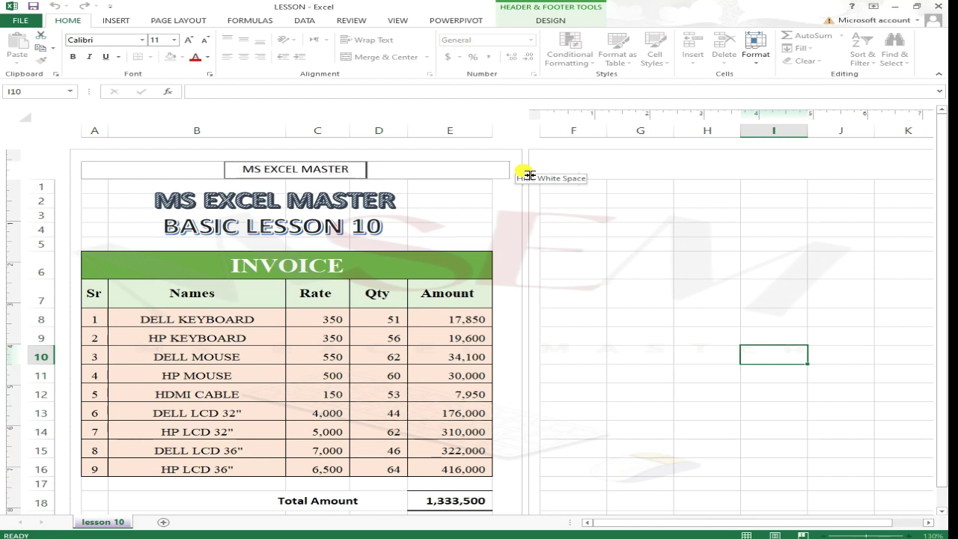
left_click(458, 167)
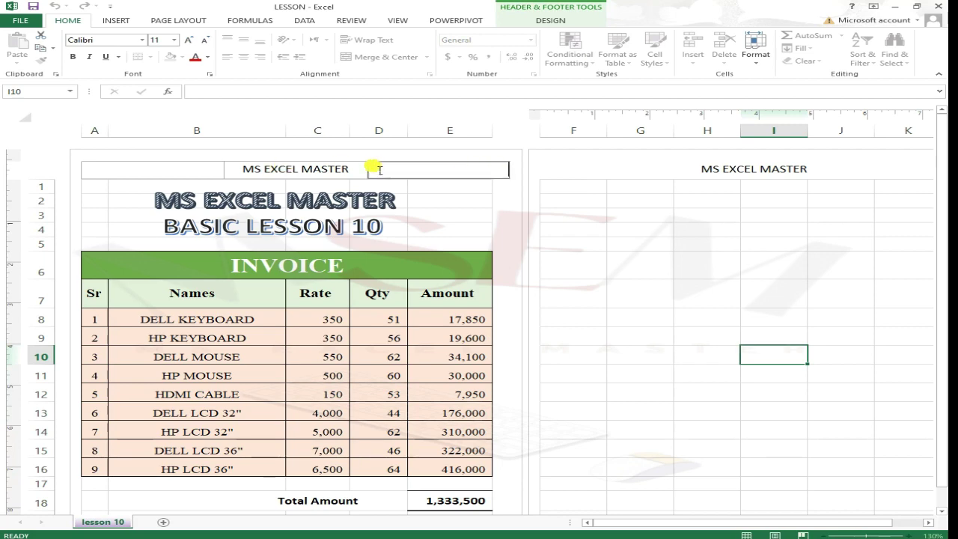
left_click(436, 155)
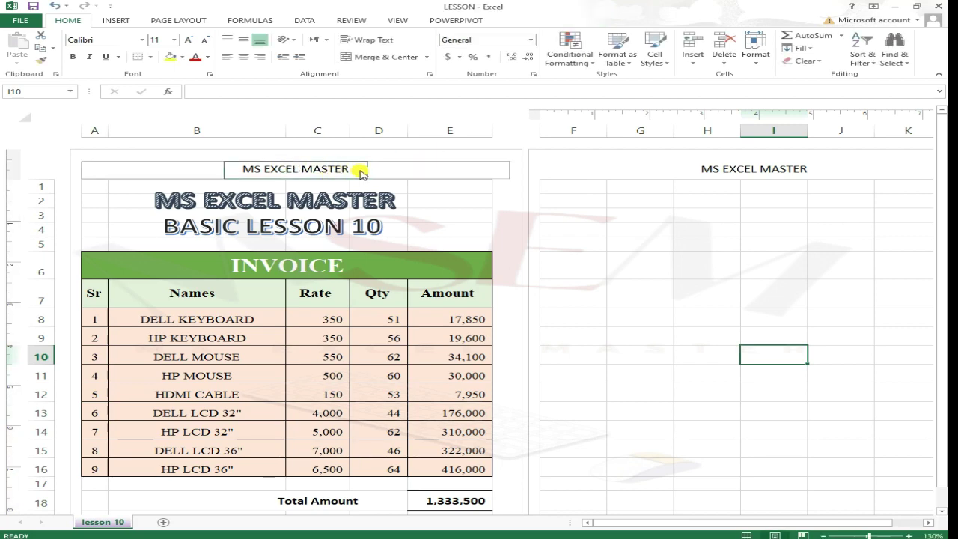
Enter INVOICE in the center footer section of the invoice page and leave footer editing.
scroll(363, 174, "down", 2)
scroll(395, 236, "down", 1)
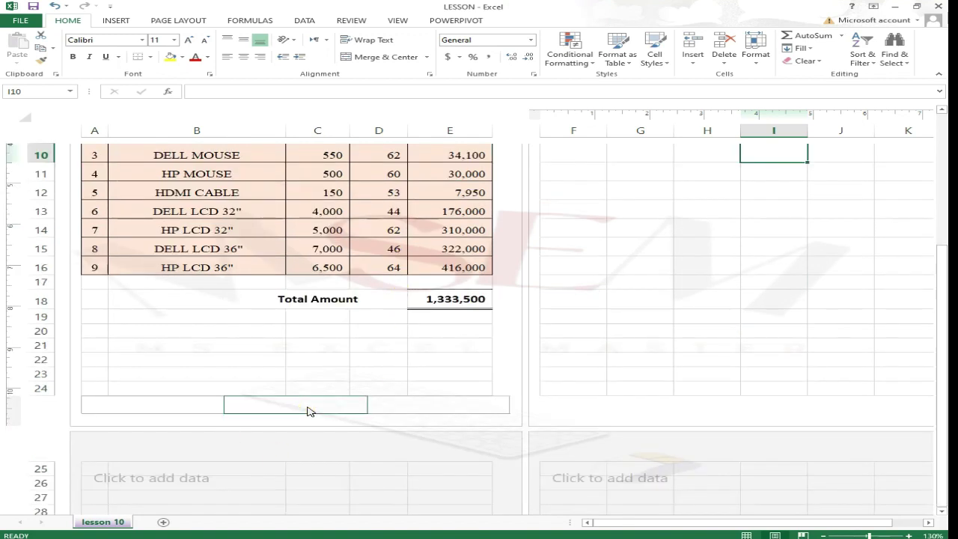
left_click(332, 411)
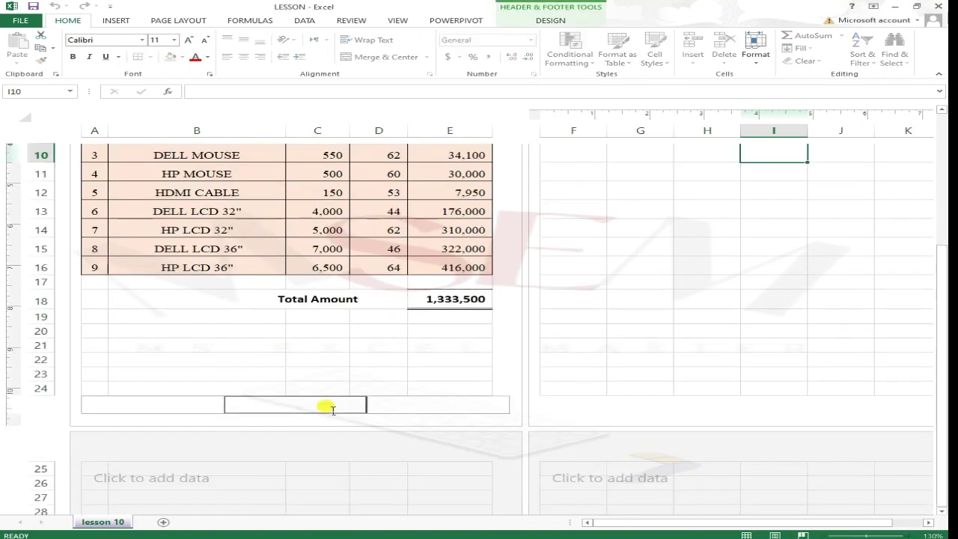
type("INVOICE")
left_click(337, 372)
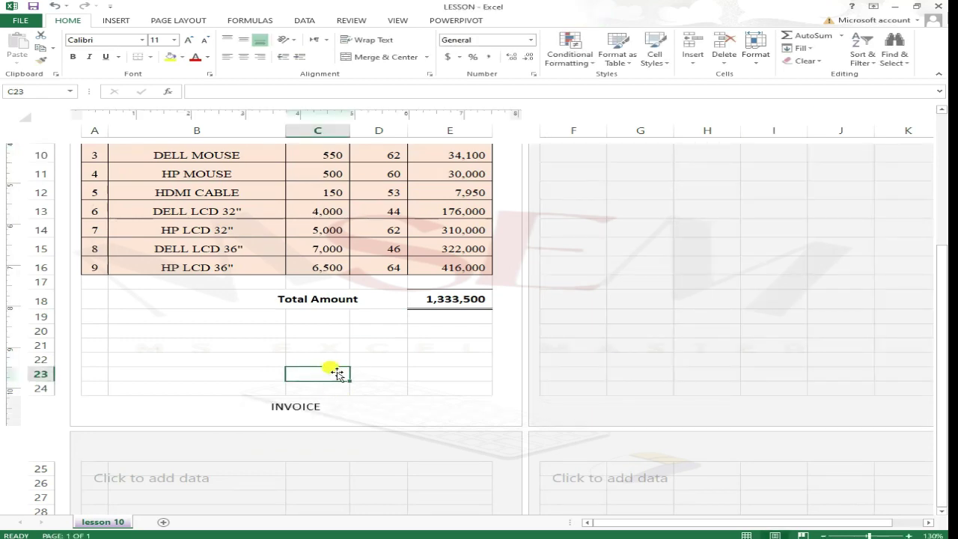
Review the page with its header, then switch the sheet from Page Layout back to Normal view.
scroll(341, 365, "up", 4)
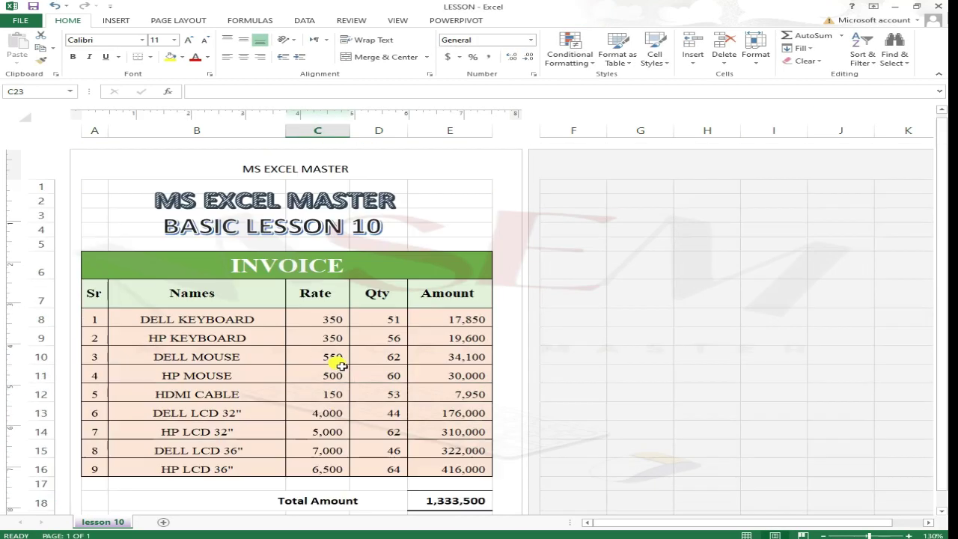
left_click(432, 217)
left_click(370, 372)
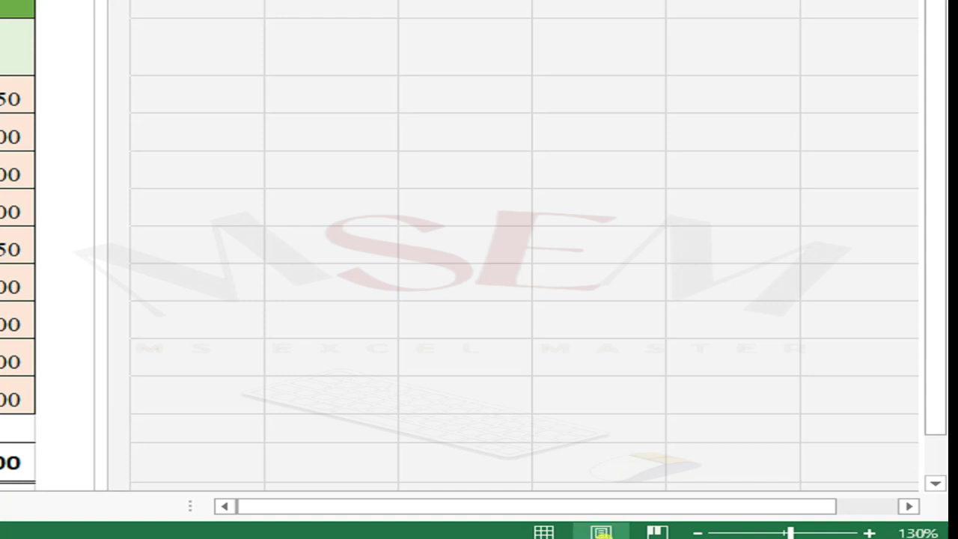
left_click(602, 533)
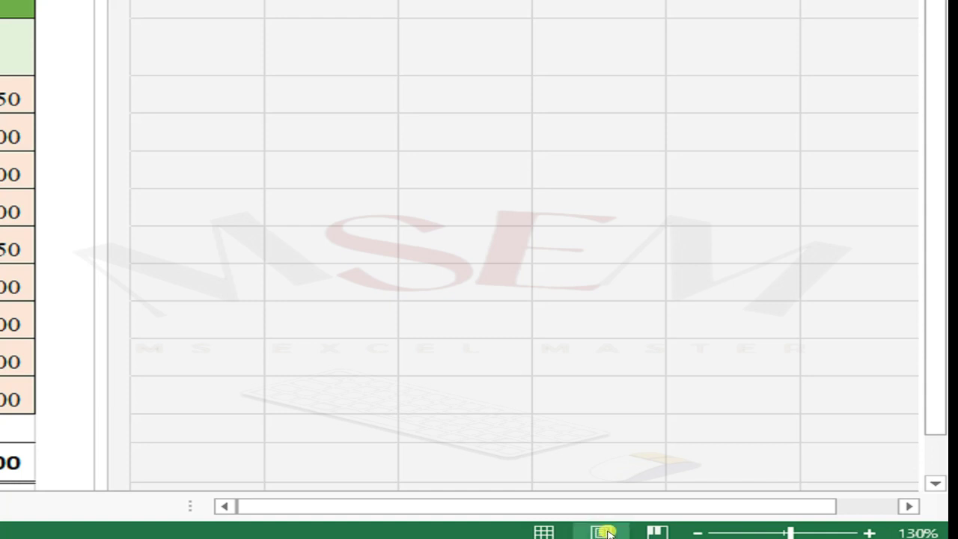
left_click(544, 533)
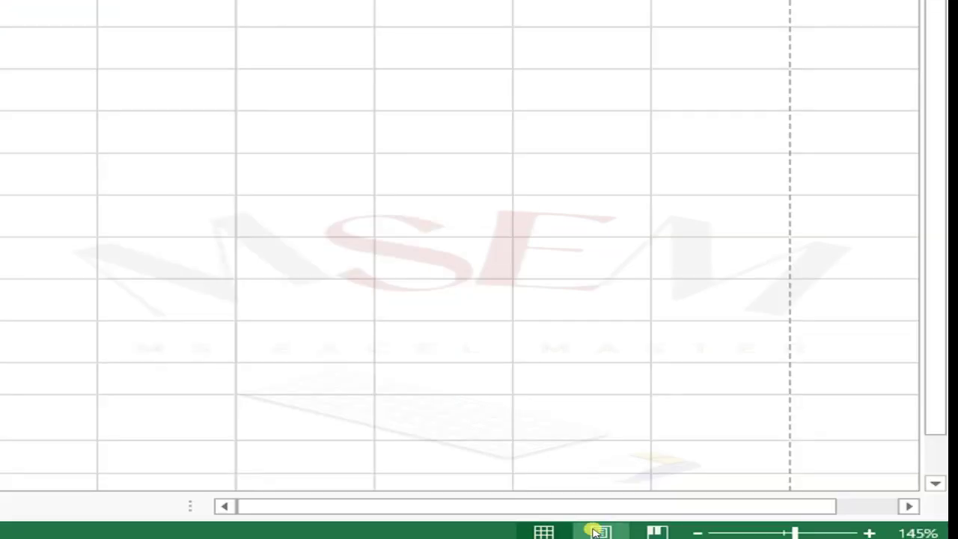
Switch the sheet to Page Layout view and examine the footer on the invoice page and on the page beside it.
left_click(594, 531)
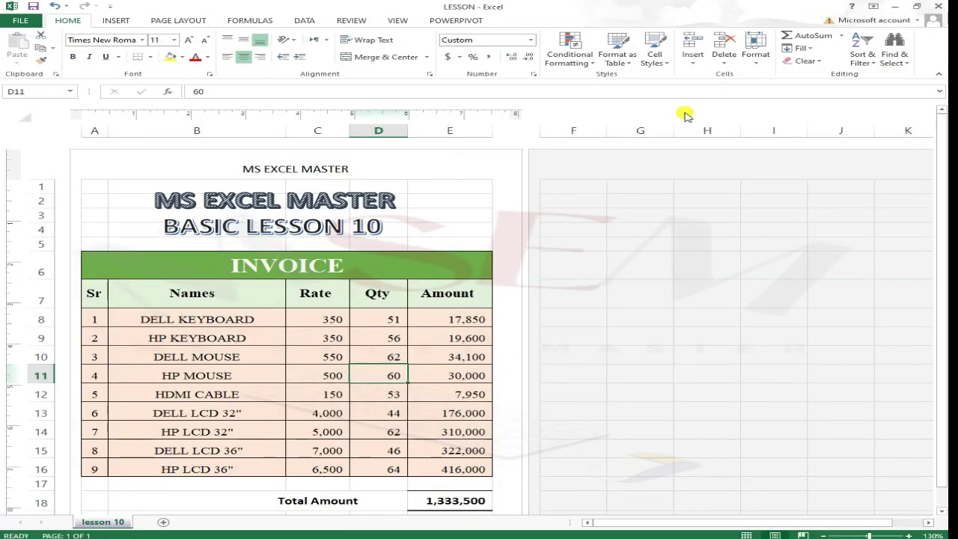
scroll(797, 385, "down", 8)
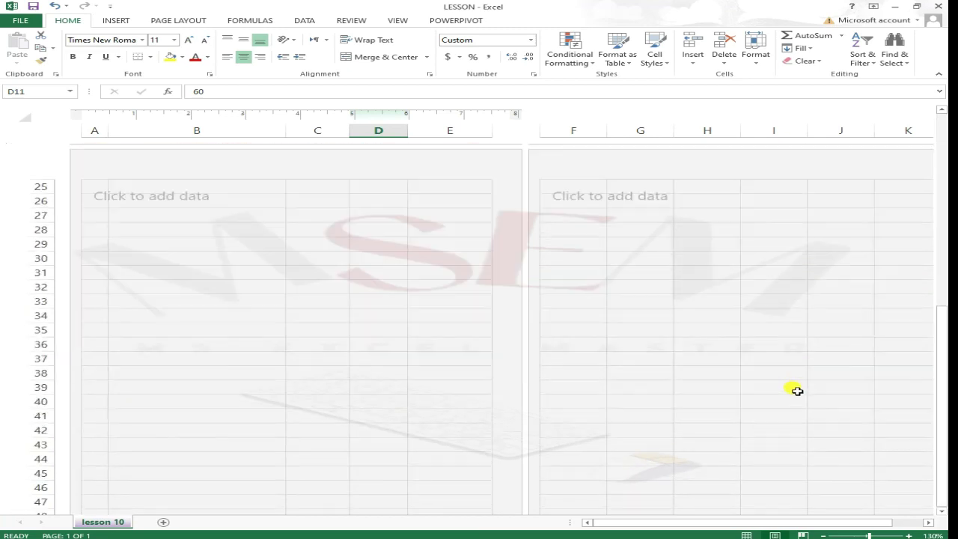
scroll(797, 390, "up", 5)
scroll(786, 389, "down", 3)
scroll(652, 401, "up", 6)
left_click(703, 222)
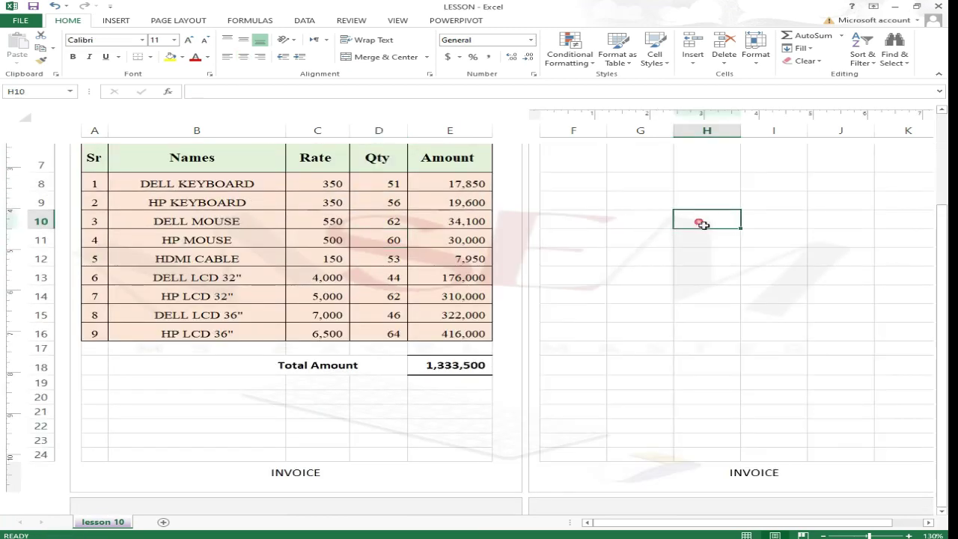
scroll(805, 331, "down", 2)
scroll(581, 368, "down", 6)
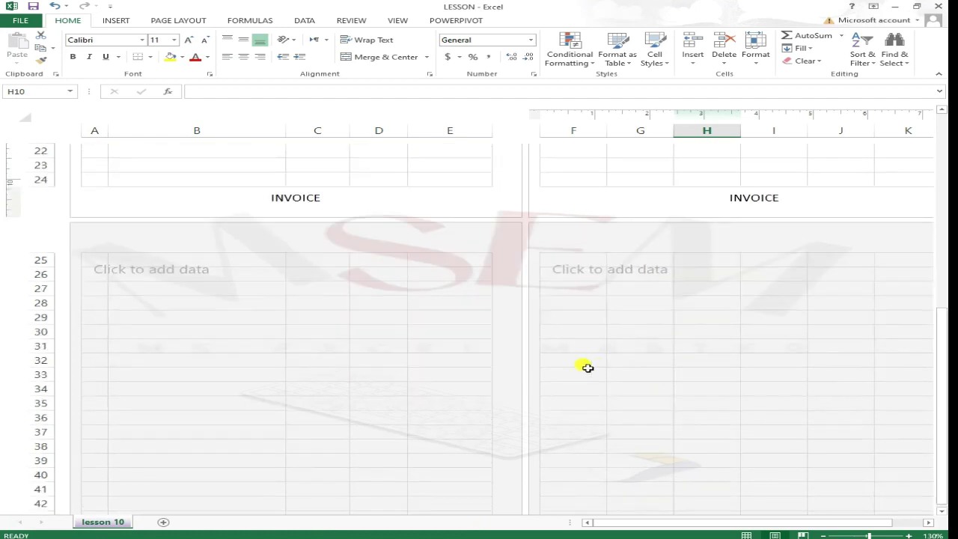
Activate the blank pages below and beside the invoice in turn to examine their repeated header and footer.
left_click(366, 338)
scroll(381, 359, "down", 2)
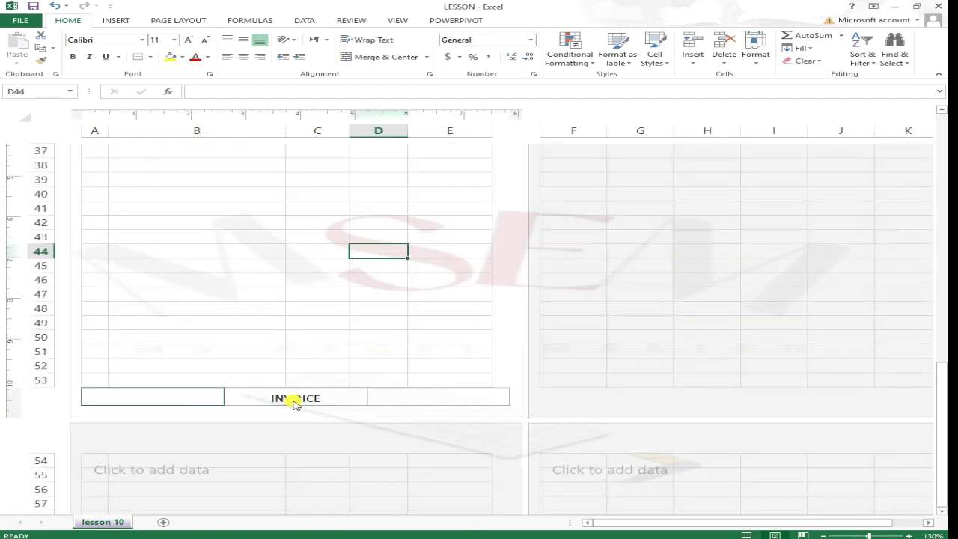
scroll(306, 438, "up", 6)
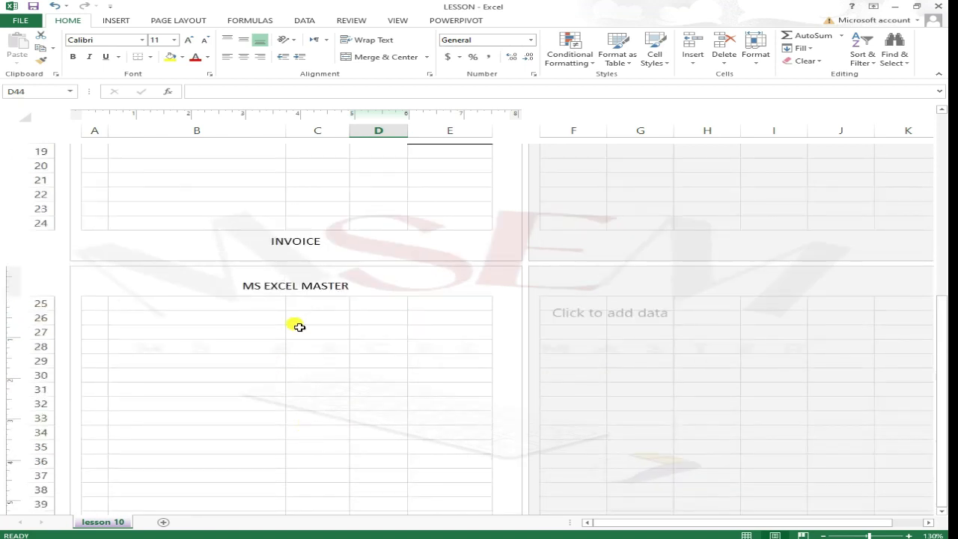
left_click(867, 394)
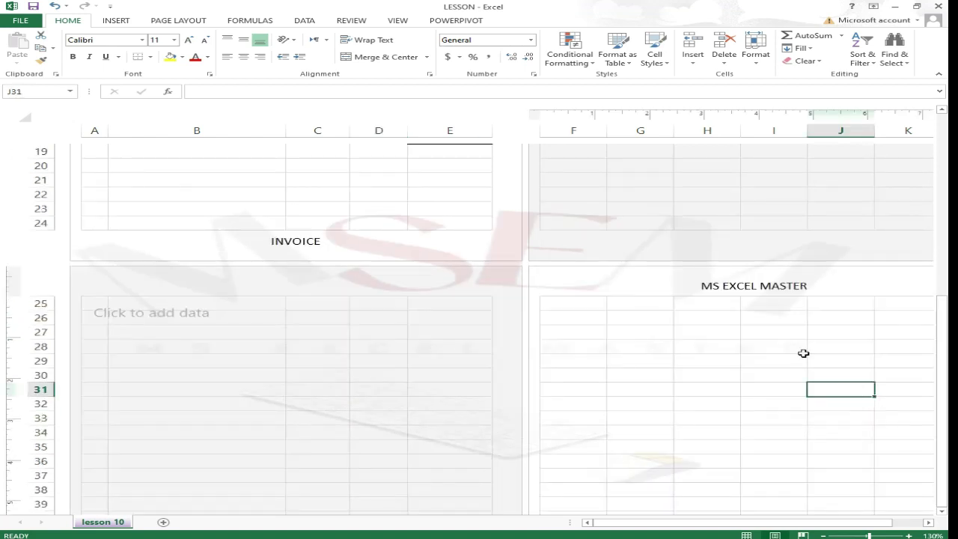
scroll(791, 368, "down", 10)
scroll(789, 370, "up", 15)
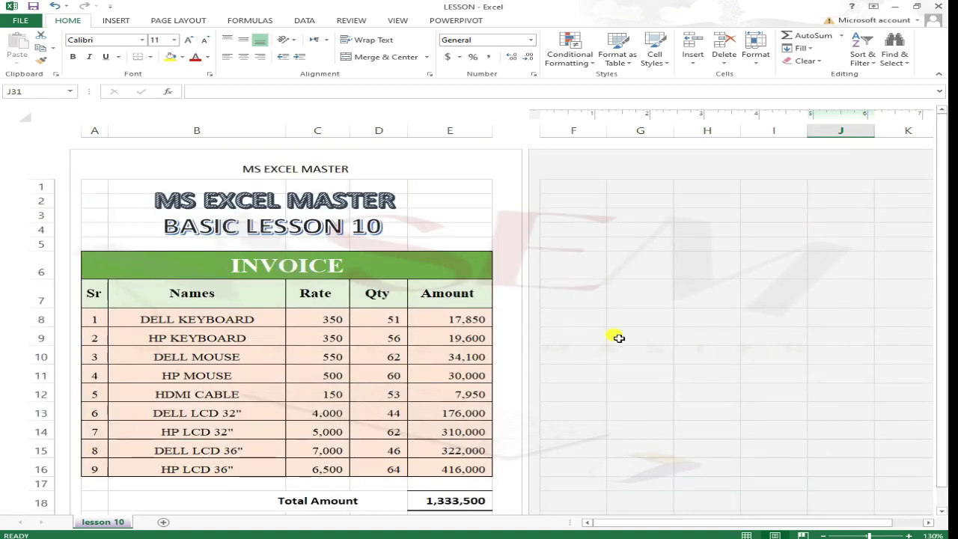
left_click(714, 263)
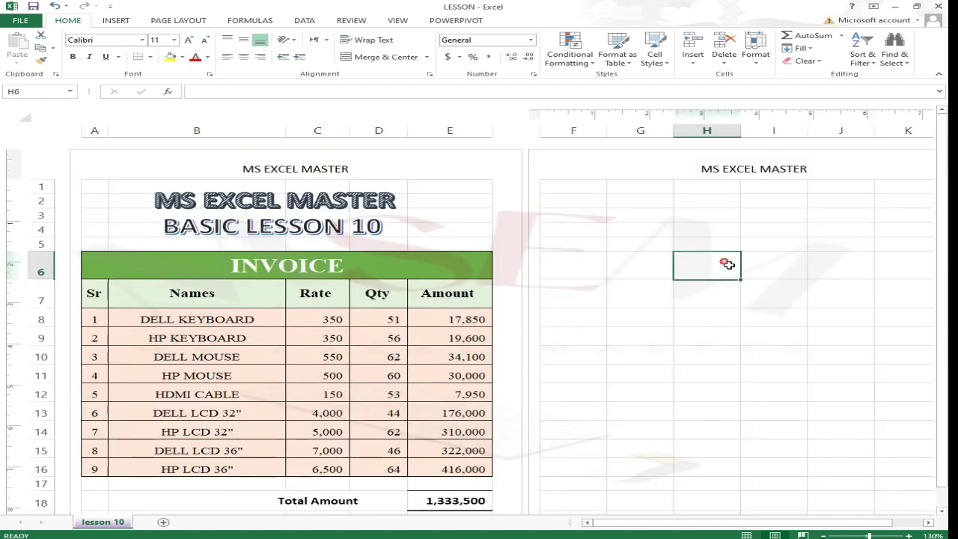
left_click(435, 213)
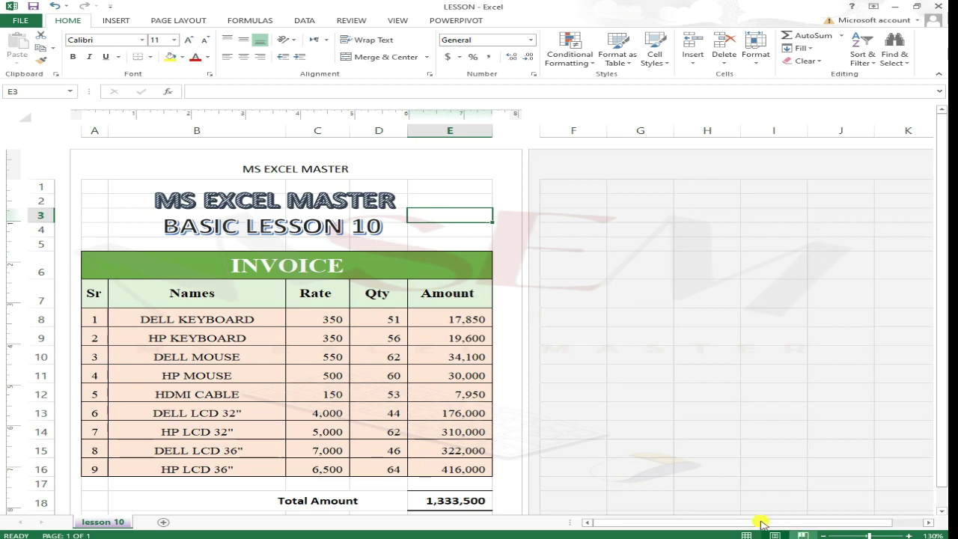
left_click(448, 187)
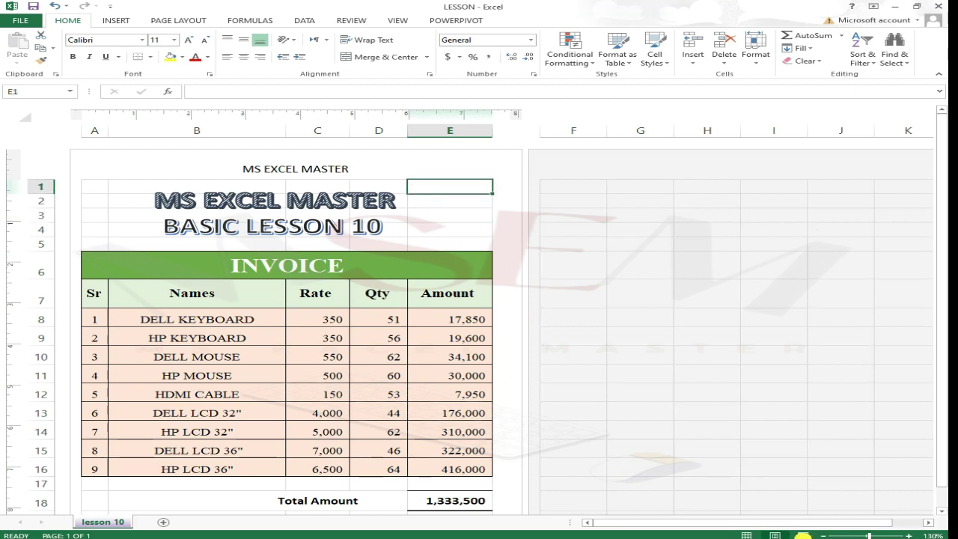
left_click(695, 370)
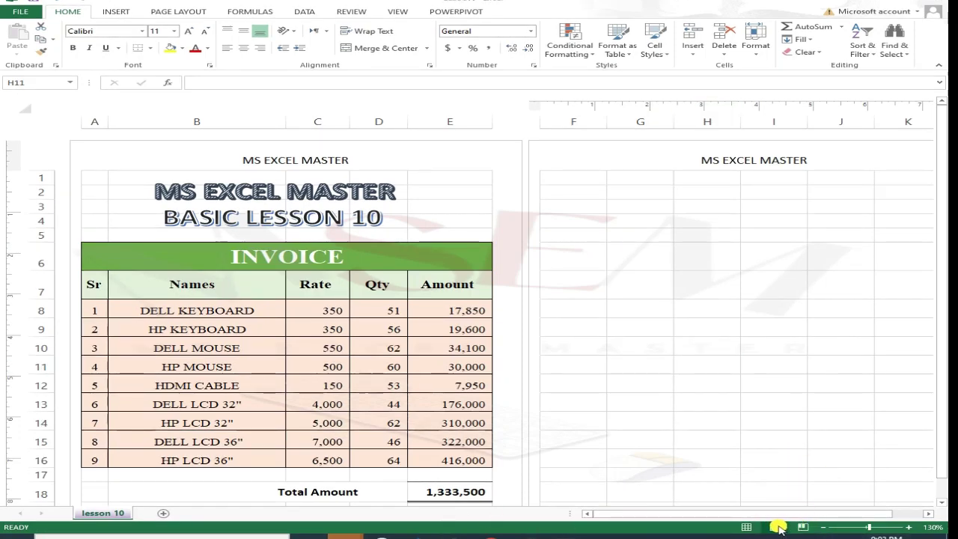
Switch the sheet to Page Break Preview and enter EXCEL in cell F9 beside the invoice table.
left_click(746, 527)
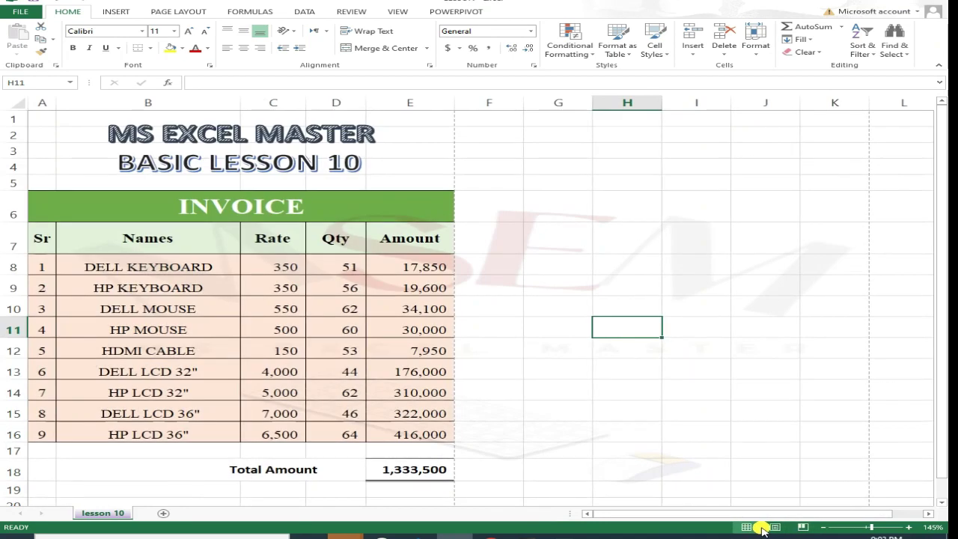
left_click(802, 527)
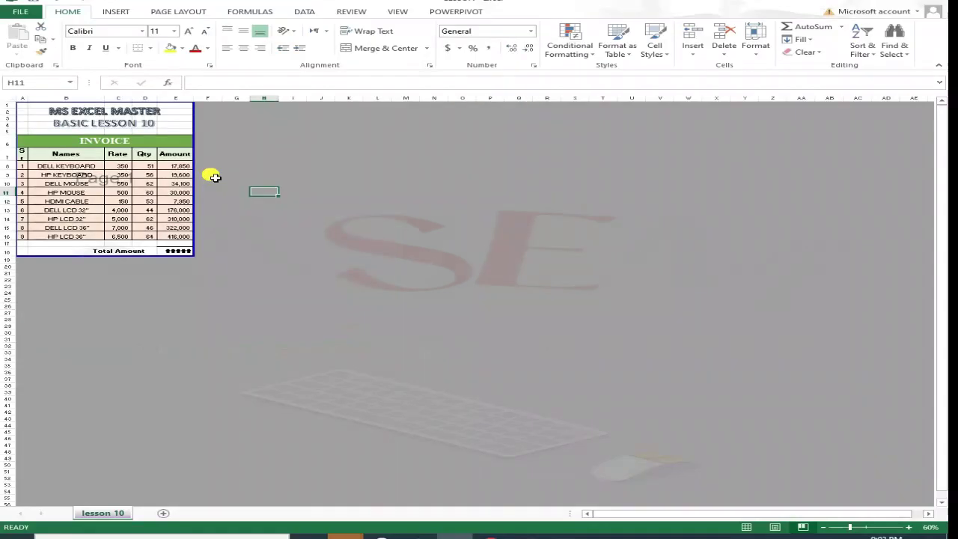
left_click(417, 270)
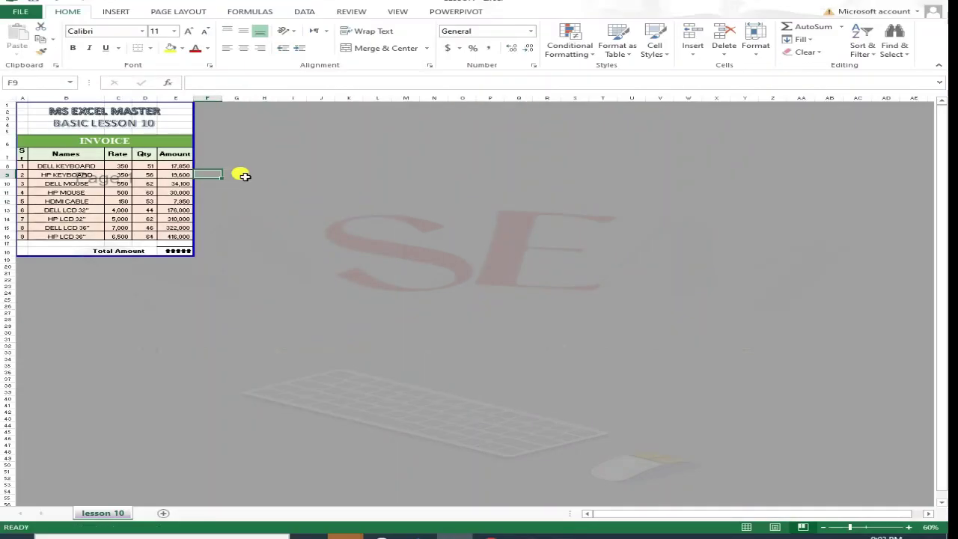
type("E")
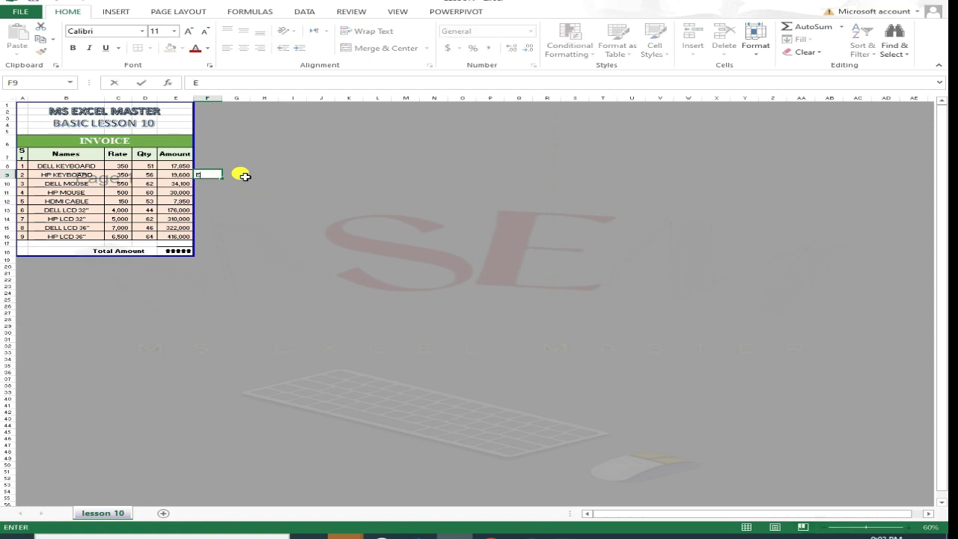
type("XCEL")
key("Return")
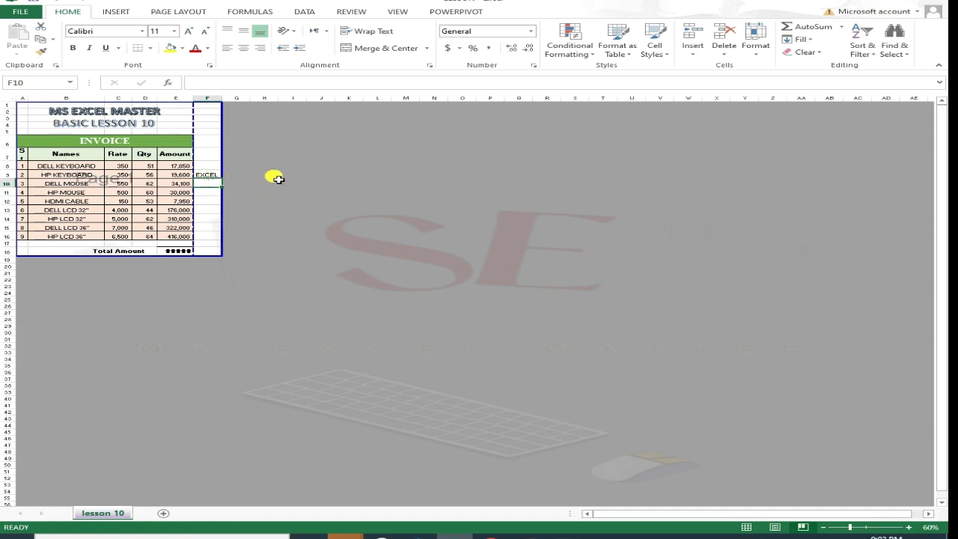
Enter DSFDF in cell C22 below the invoice, then clear the contents of cells C21:C22.
left_click(128, 282)
type("DSFDF")
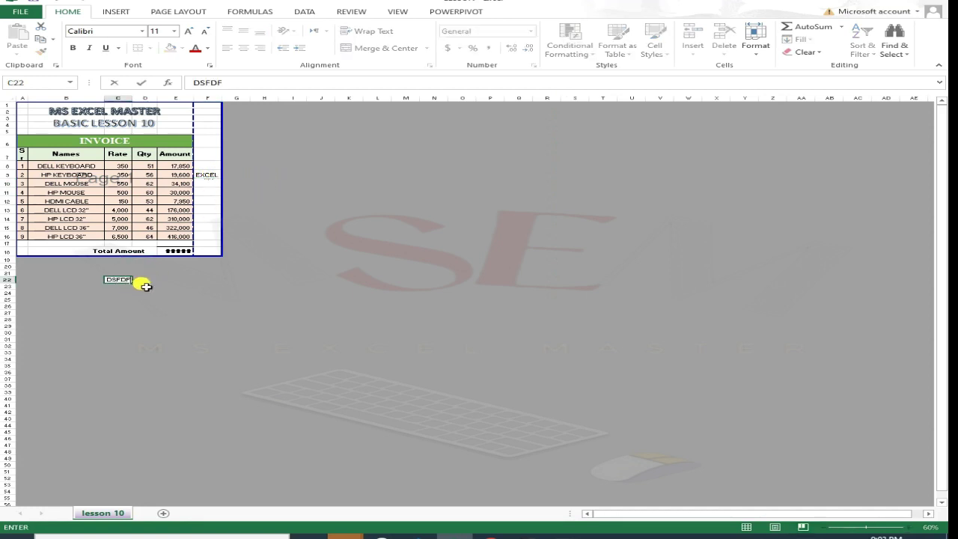
key("Return")
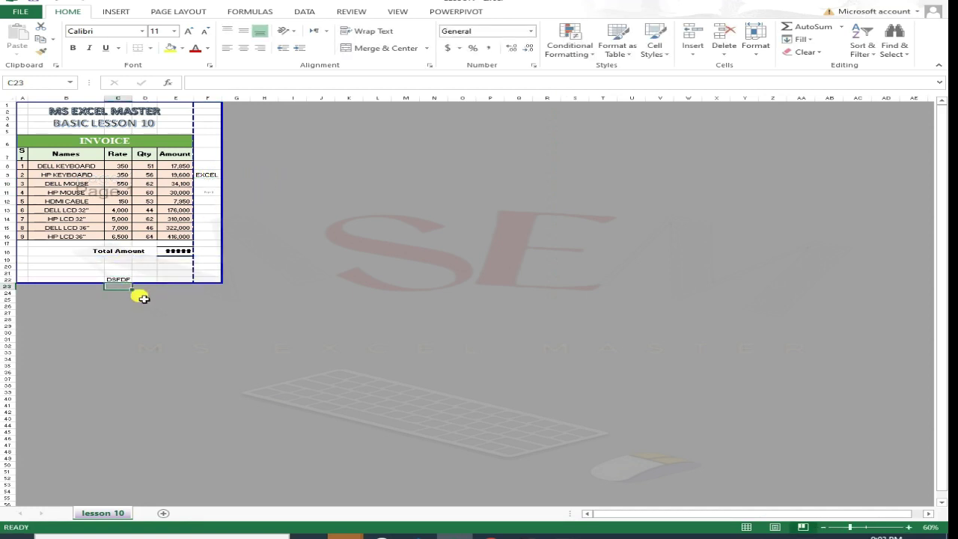
left_click(149, 274)
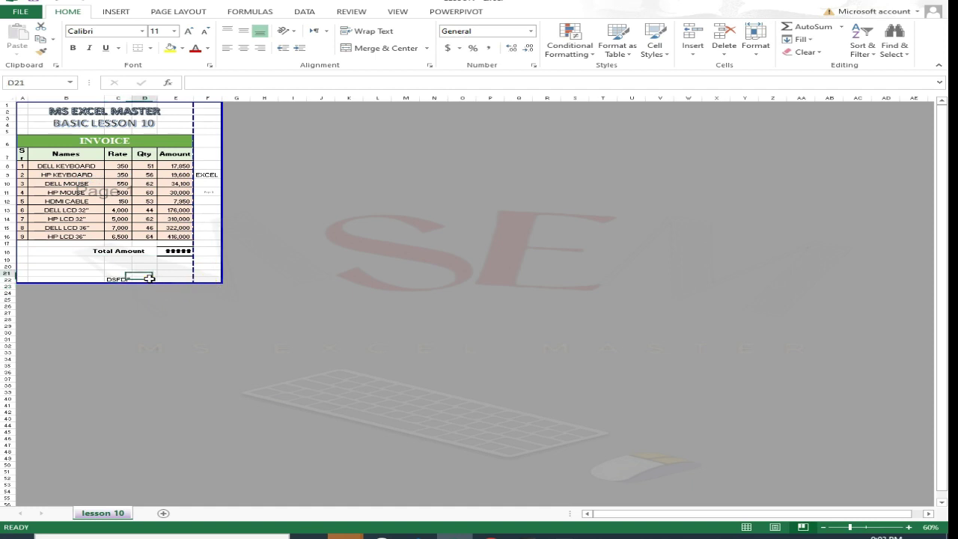
key("Left")
key("shift+Down")
key("Delete")
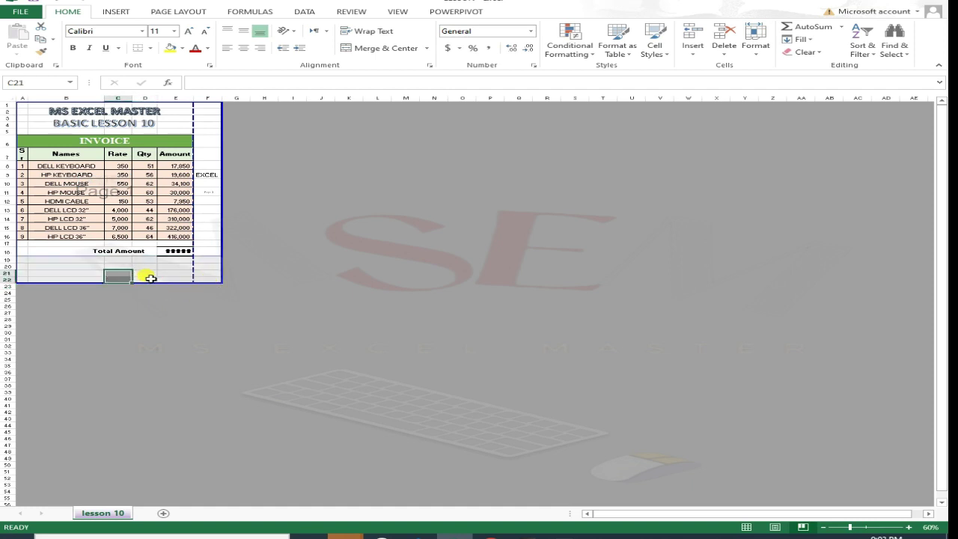
Clear the text EXCEL from cell F9 and return the sheet to Normal view.
key("Right")
key("Up")
key("Up")
key("Up")
key("Right")
key("Right")
key("Up")
key("Up")
key("Up")
key("Up")
key("Up")
key("Up")
key("Up")
key("Up")
key("Up")
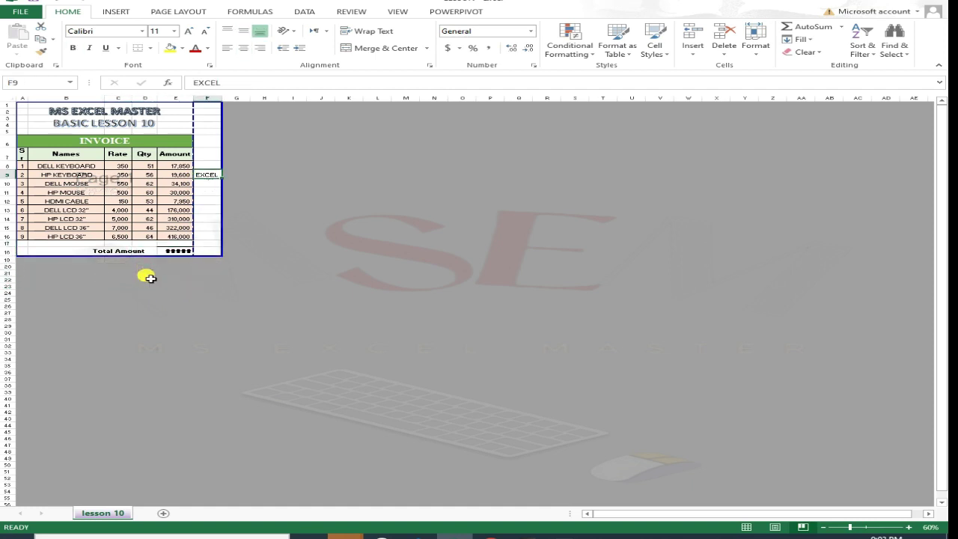
key("Delete")
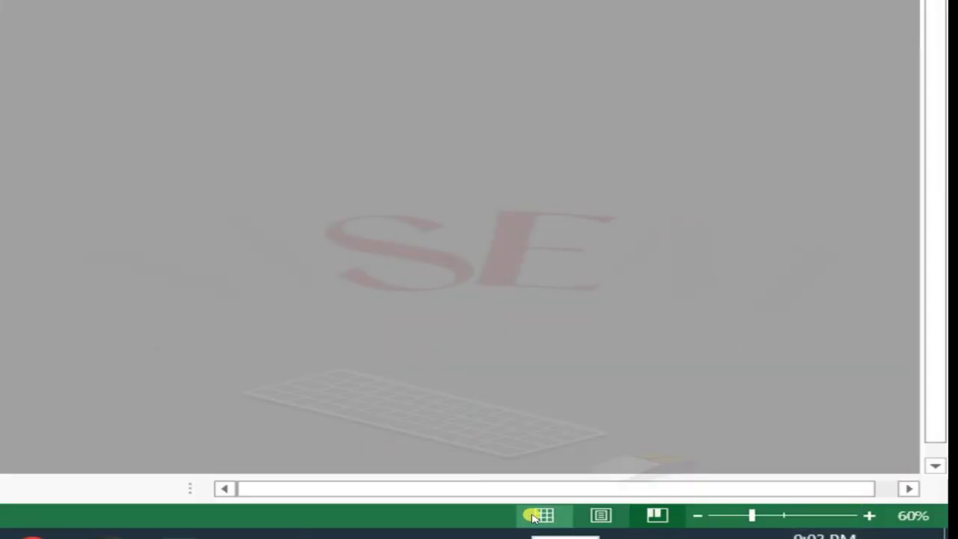
left_click(534, 516)
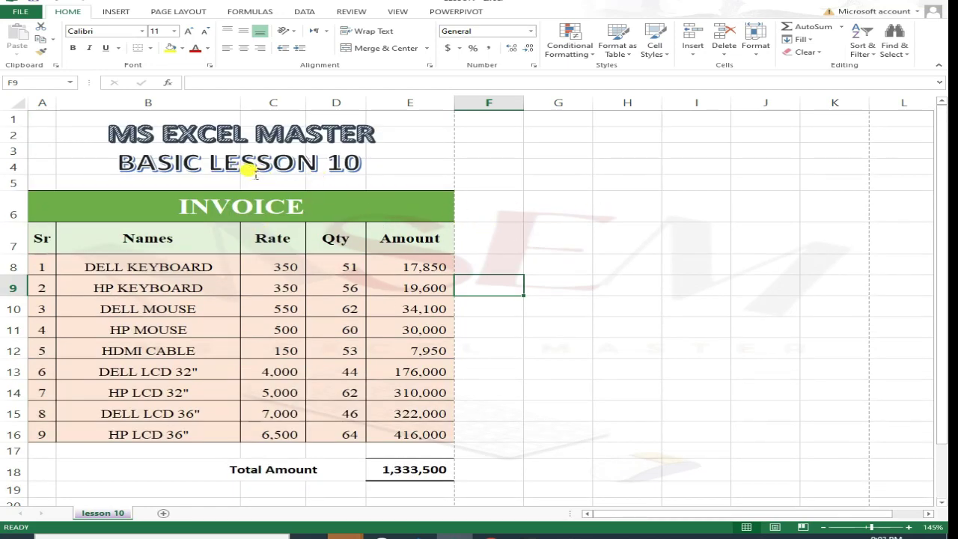
Open the print preview of the invoice and reduce its header, footer, top and bottom margins.
left_click(15, 9)
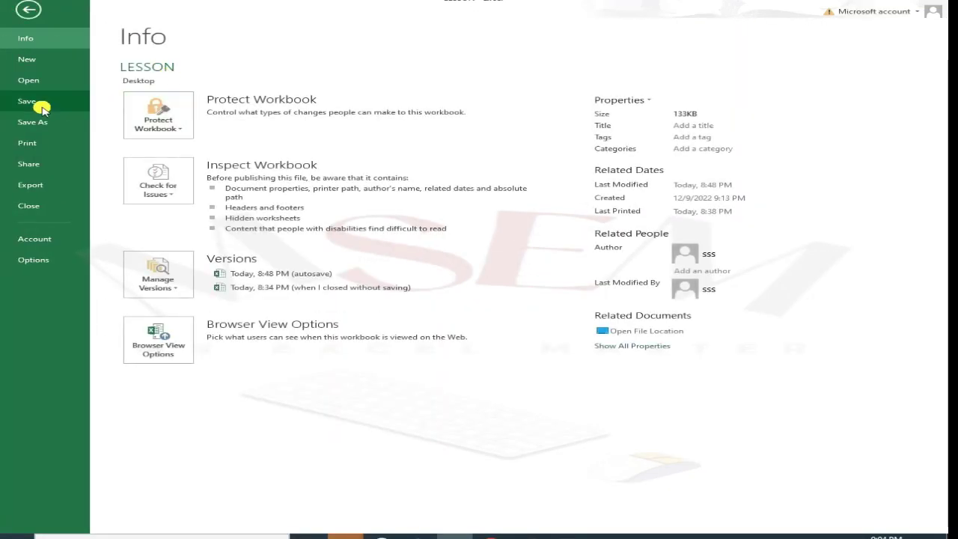
left_click(28, 143)
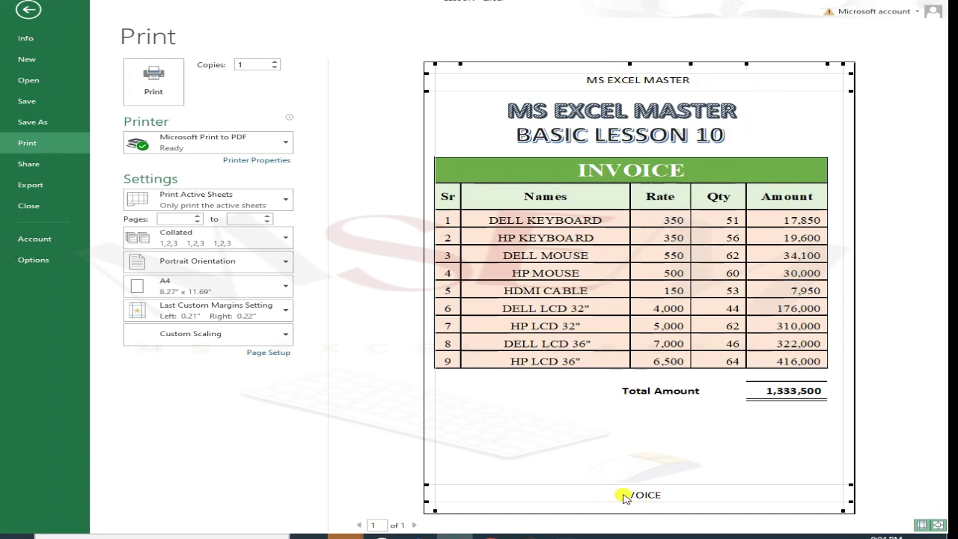
left_click_drag(680, 506, 676, 511)
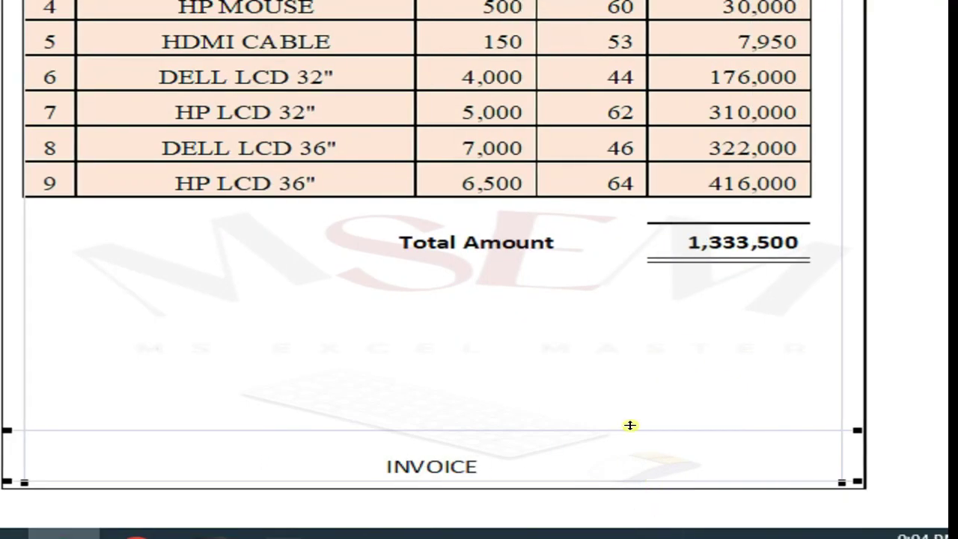
left_click_drag(629, 425, 630, 453)
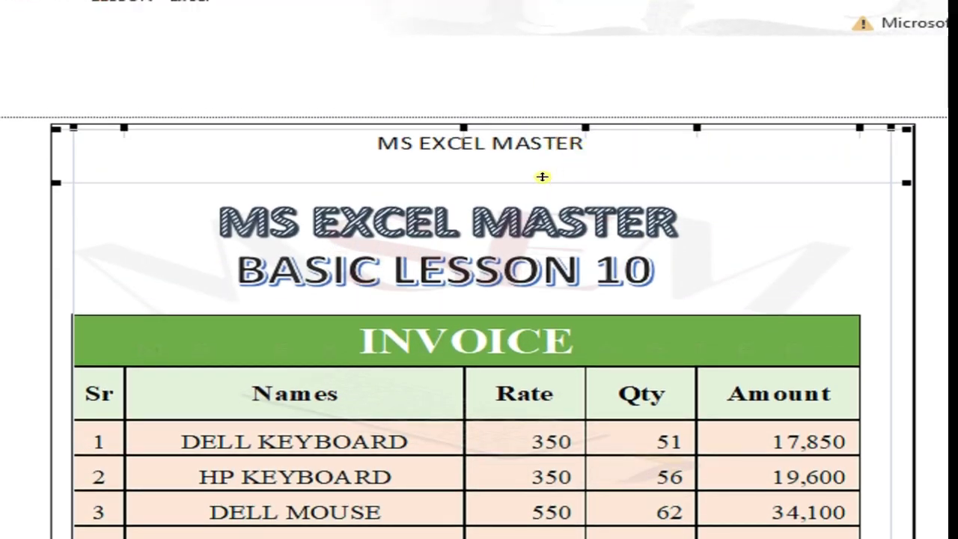
left_click_drag(543, 177, 547, 154)
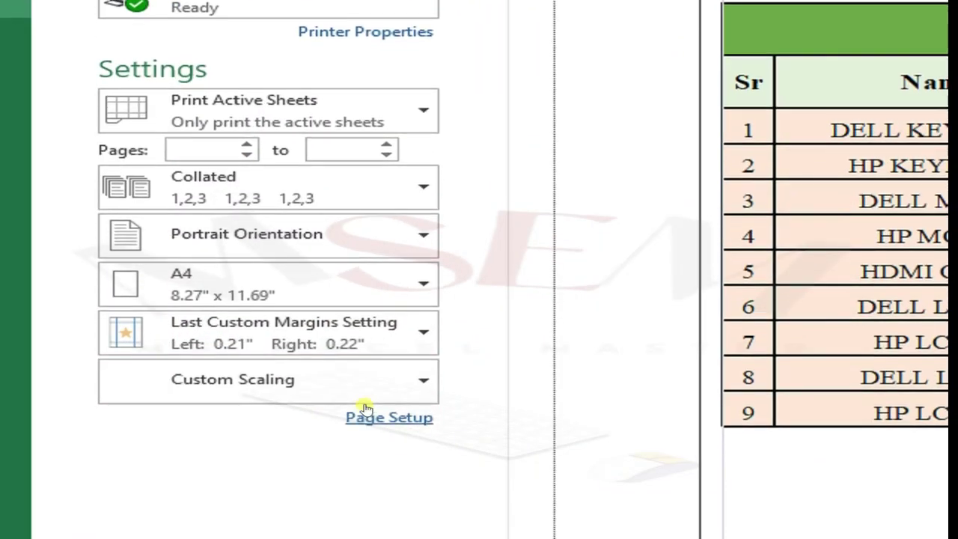
Open the custom header in Page Setup, try page number and page count codes in the left section, and discard them.
left_click(370, 417)
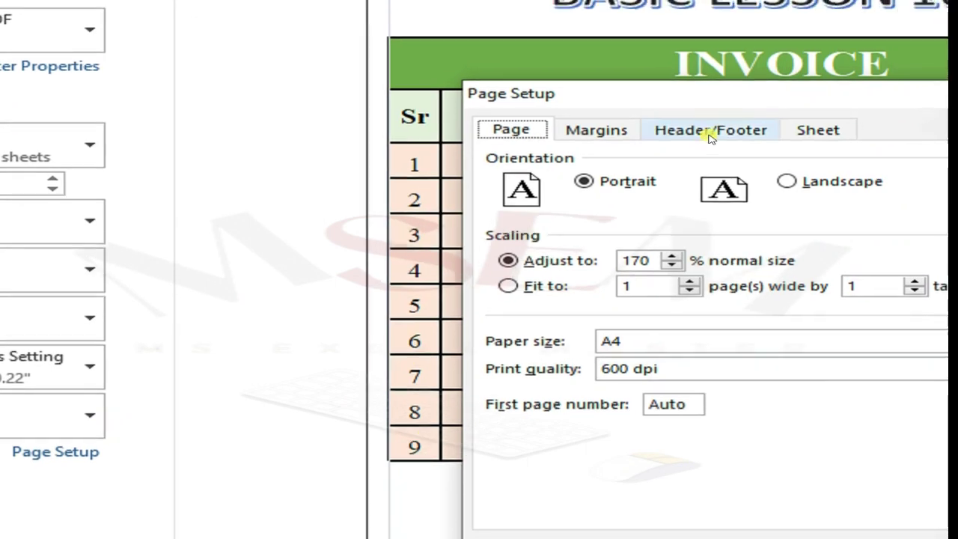
left_click(696, 132)
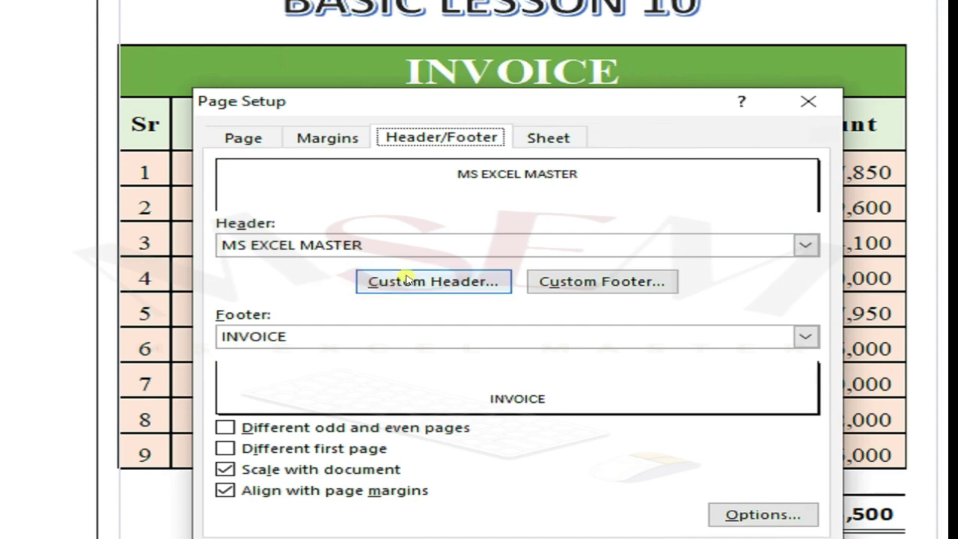
left_click(433, 282)
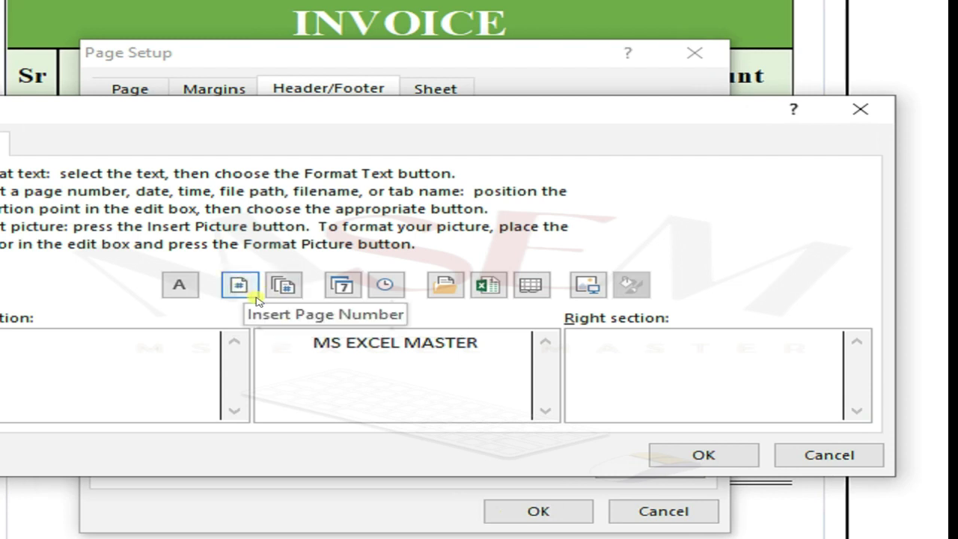
left_click(248, 291)
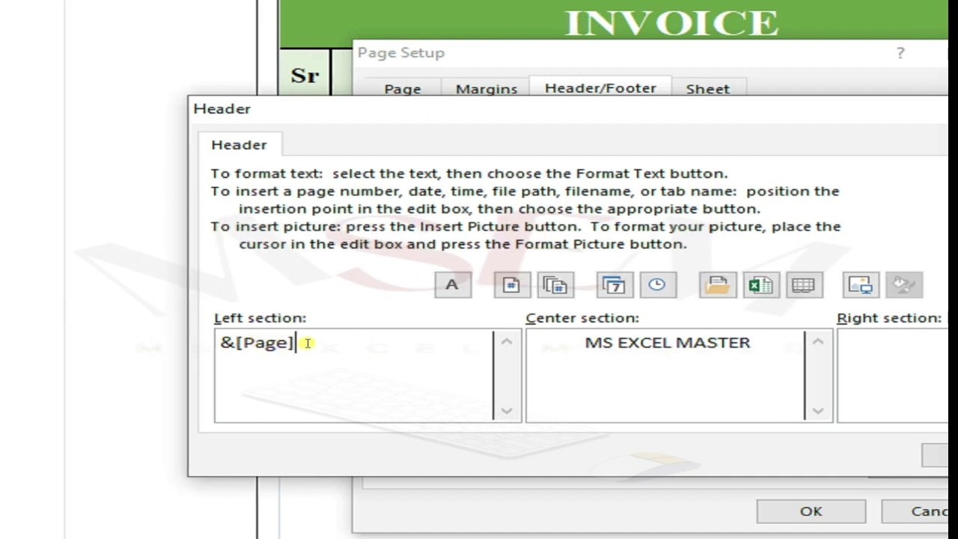
left_click(553, 288)
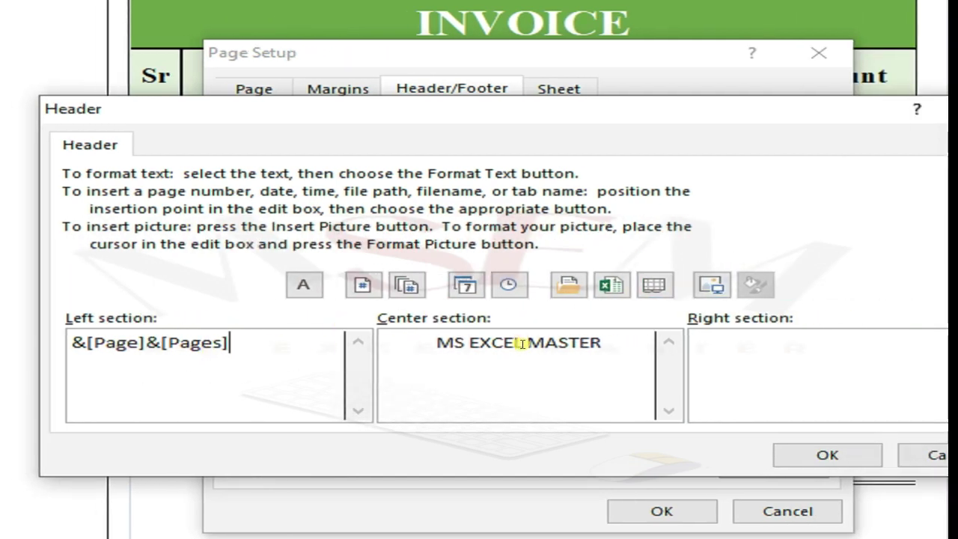
left_click(365, 285)
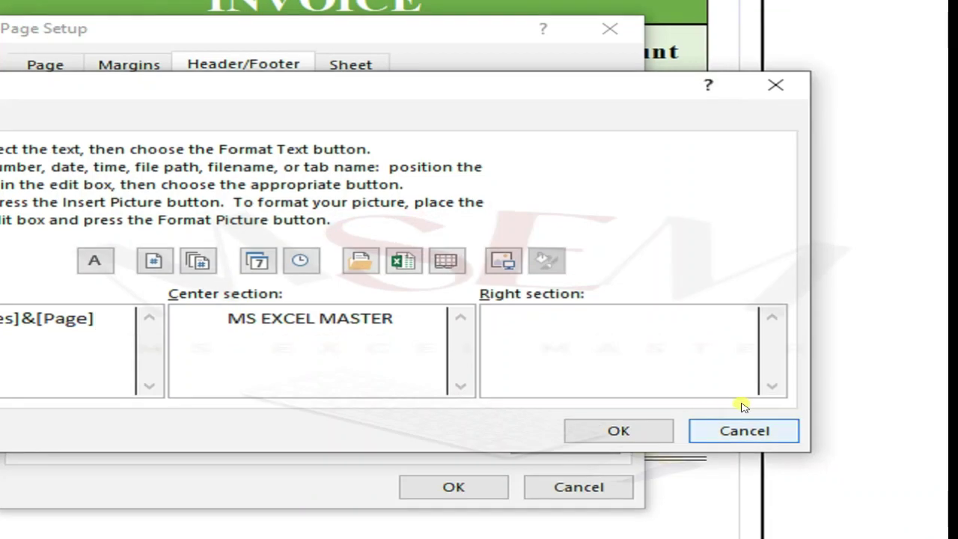
left_click(931, 454)
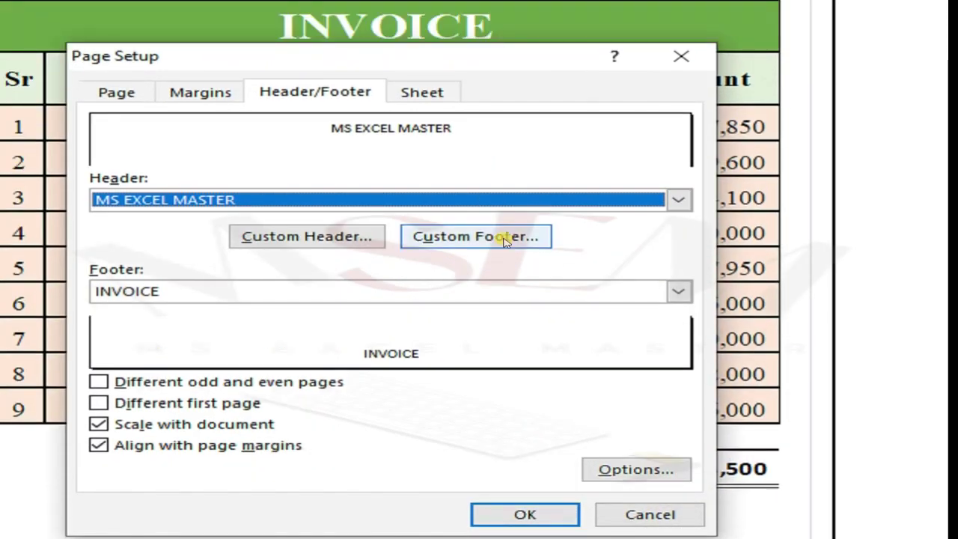
Insert the file name code in the left section of the custom footer and accept the footer.
left_click(505, 188)
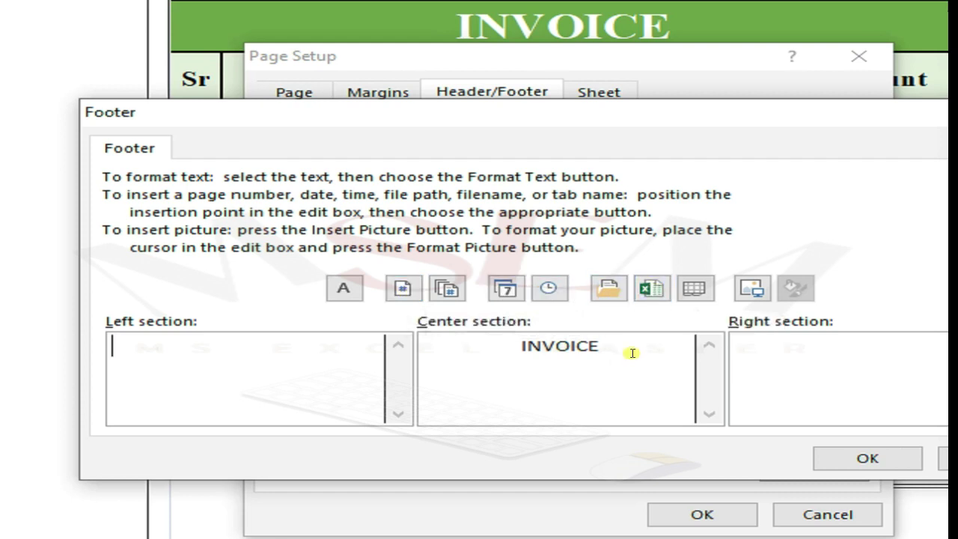
left_click(652, 289)
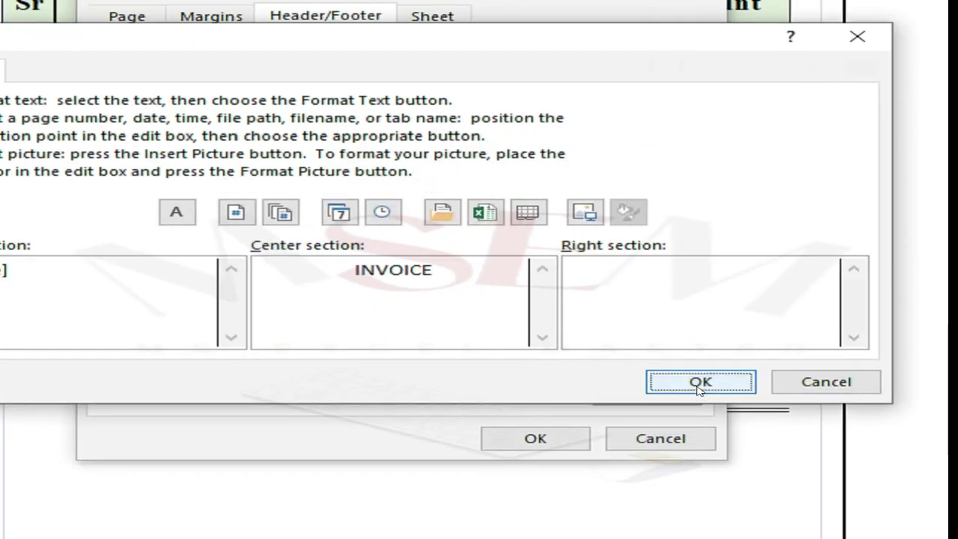
left_click(848, 456)
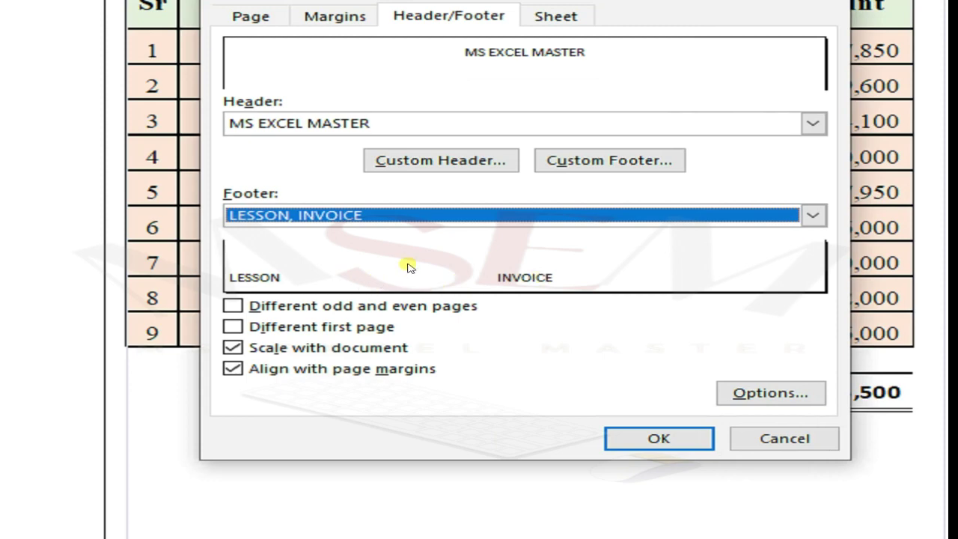
Delete the file name code from the custom footer's left section and apply the page setup.
left_click(632, 164)
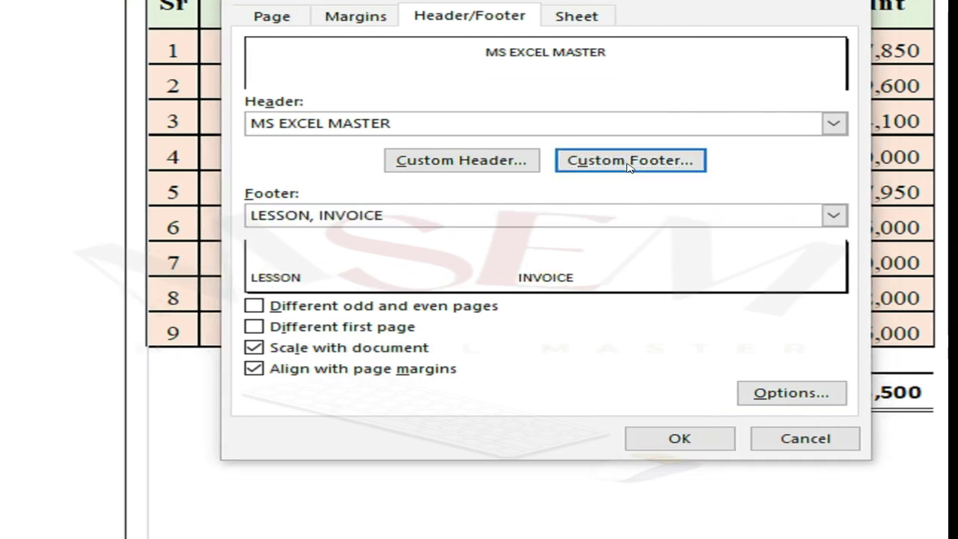
left_click_drag(280, 275, 71, 263)
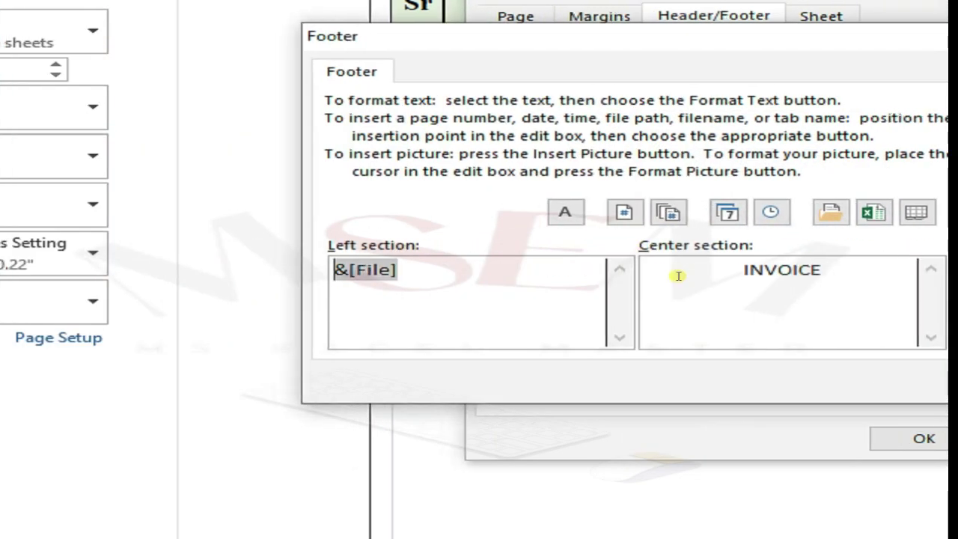
key("Delete")
left_click(637, 382)
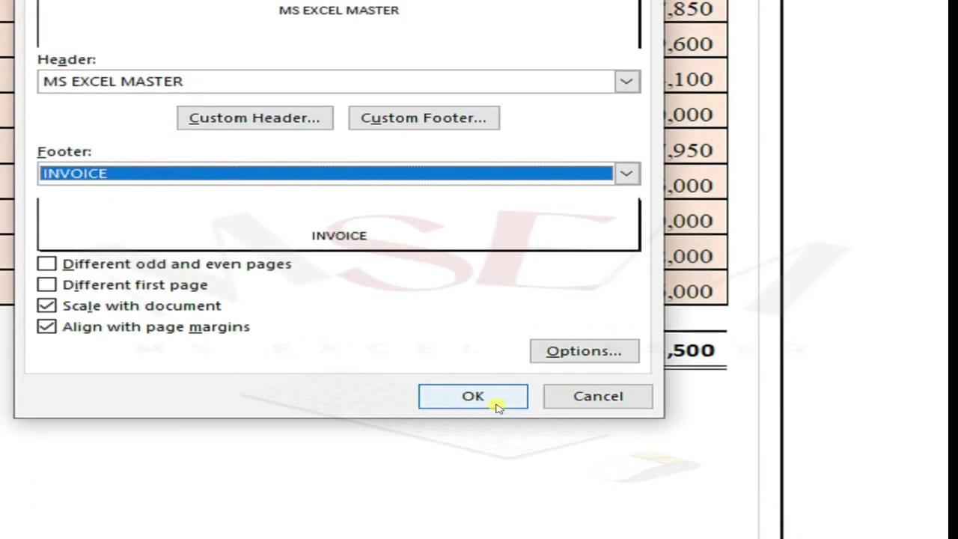
left_click(495, 394)
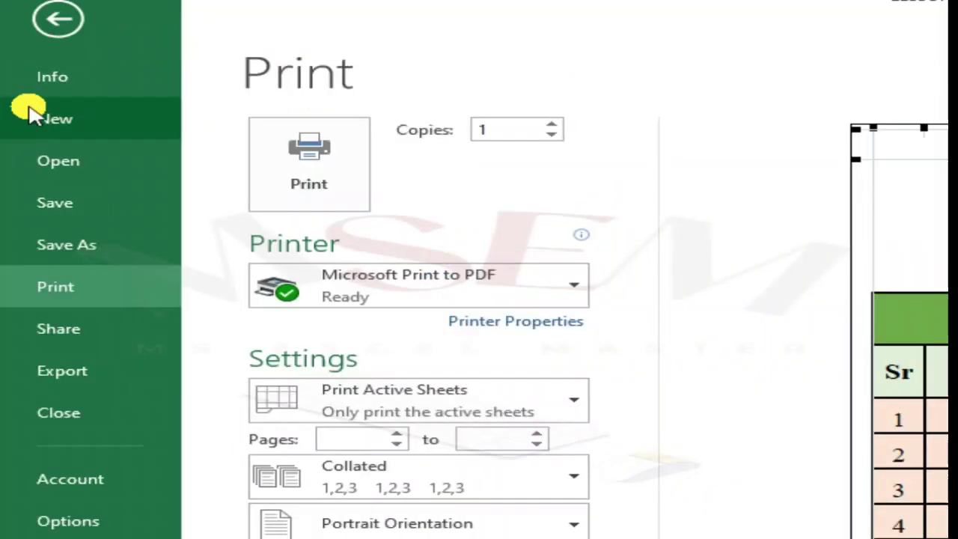
Return to the invoice sheet, insert WordArt in the dark hatched style of the last gallery row, and place it beside the title.
left_click(36, 24)
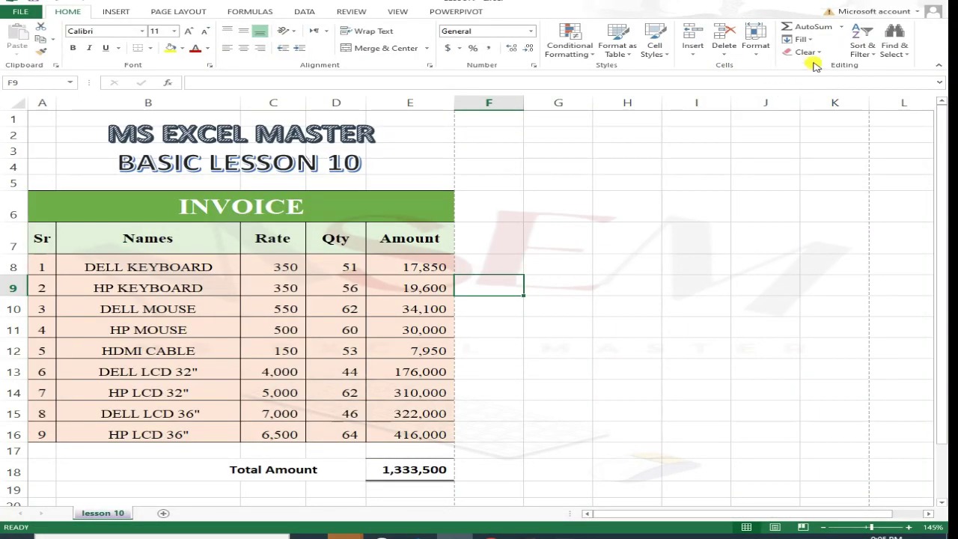
left_click(133, 9)
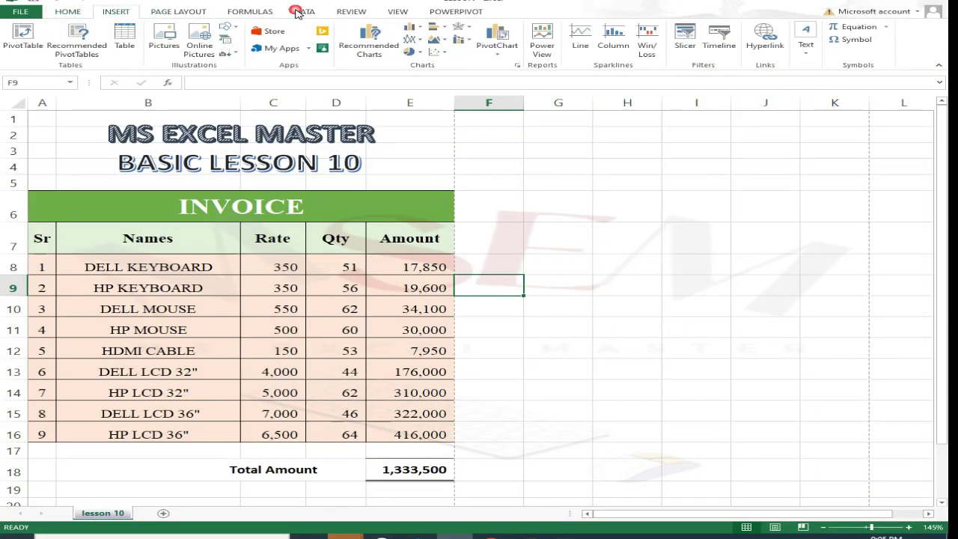
left_click(804, 46)
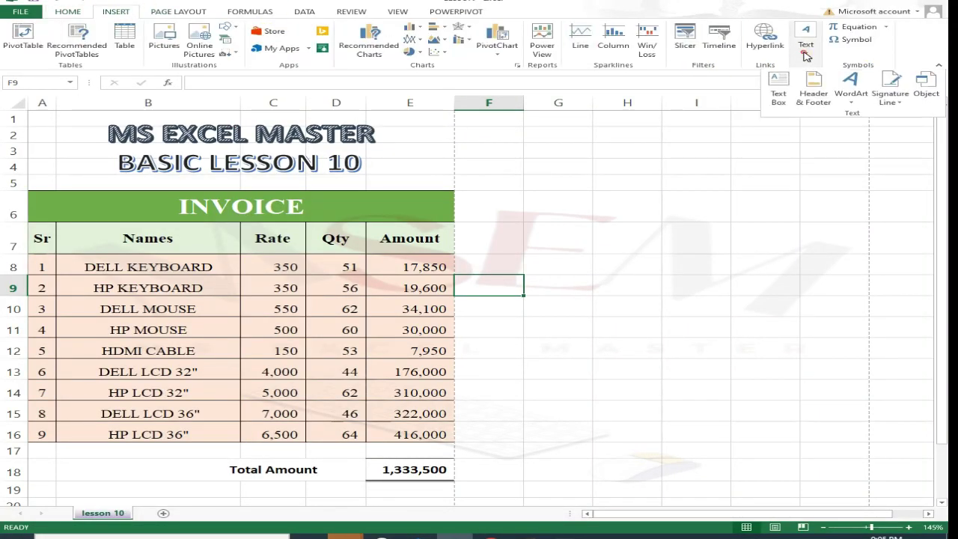
left_click(854, 103)
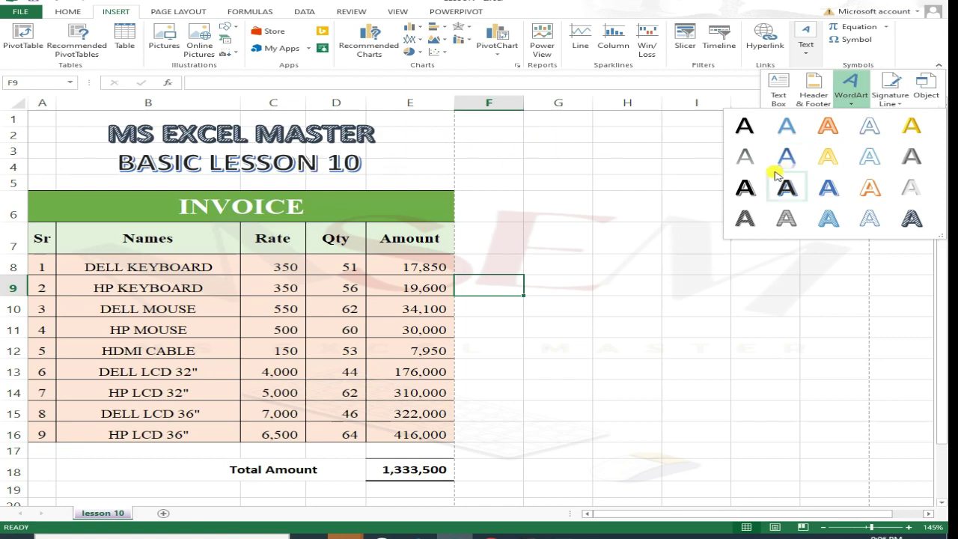
left_click(914, 220)
left_click_drag(499, 281, 676, 127)
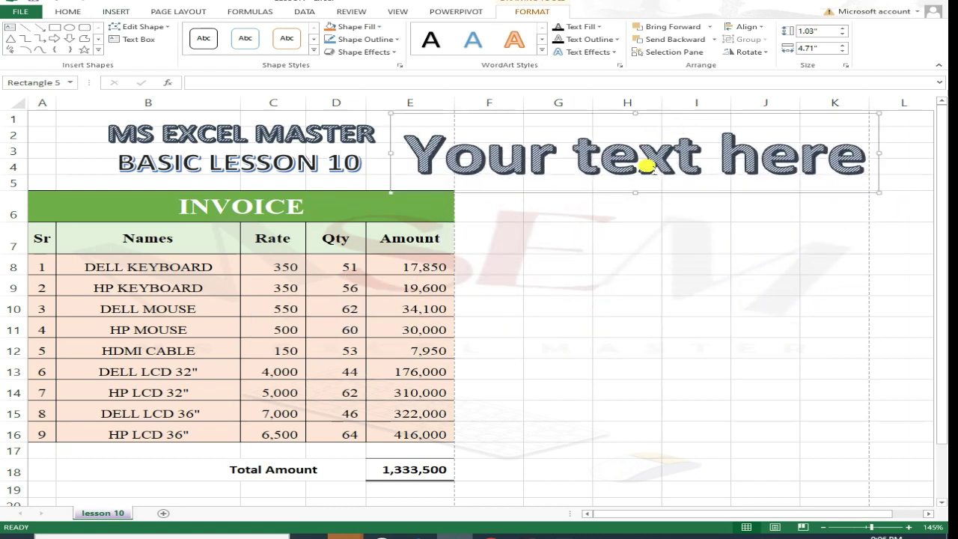
Replace the WordArt placeholder text with MS EXCEL MASTER.
left_click_drag(864, 159, 424, 171)
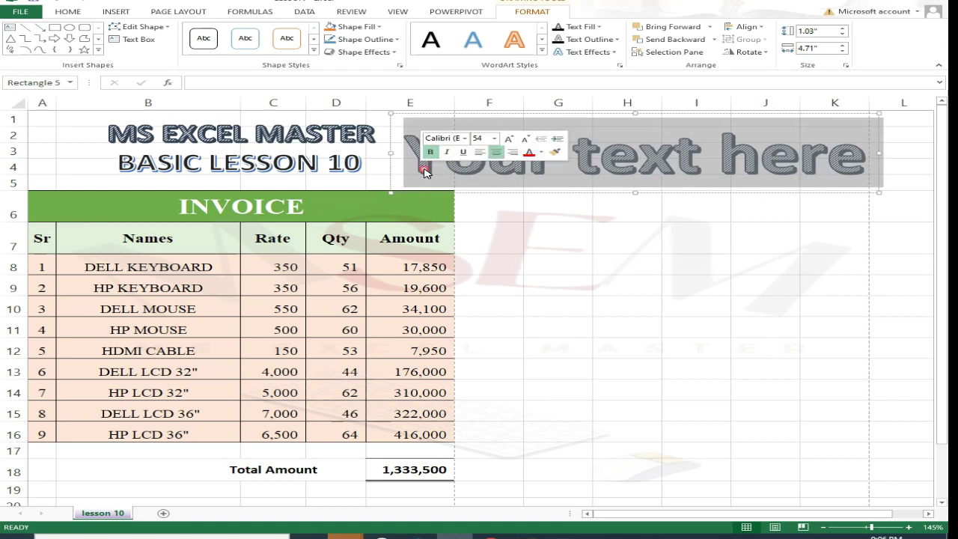
type("MS EXC")
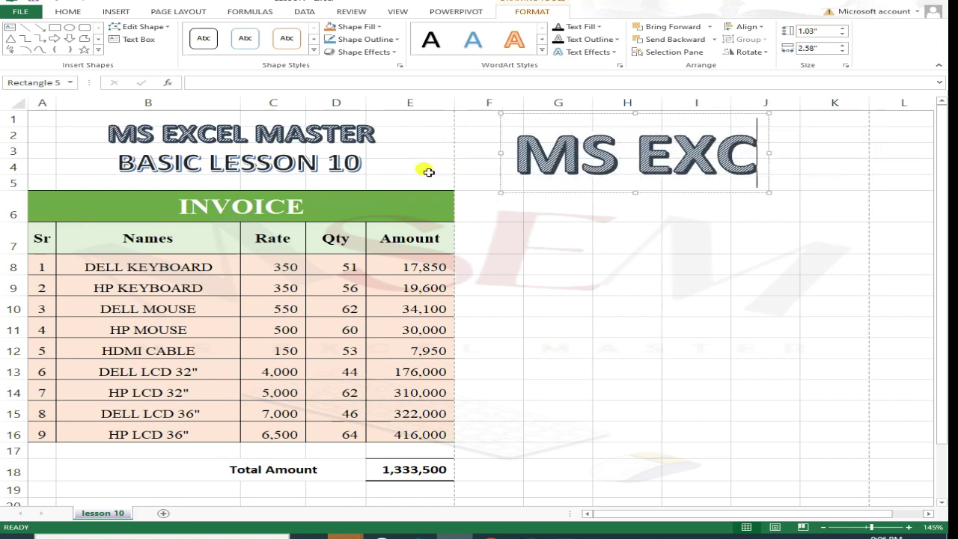
type("EL MASTER")
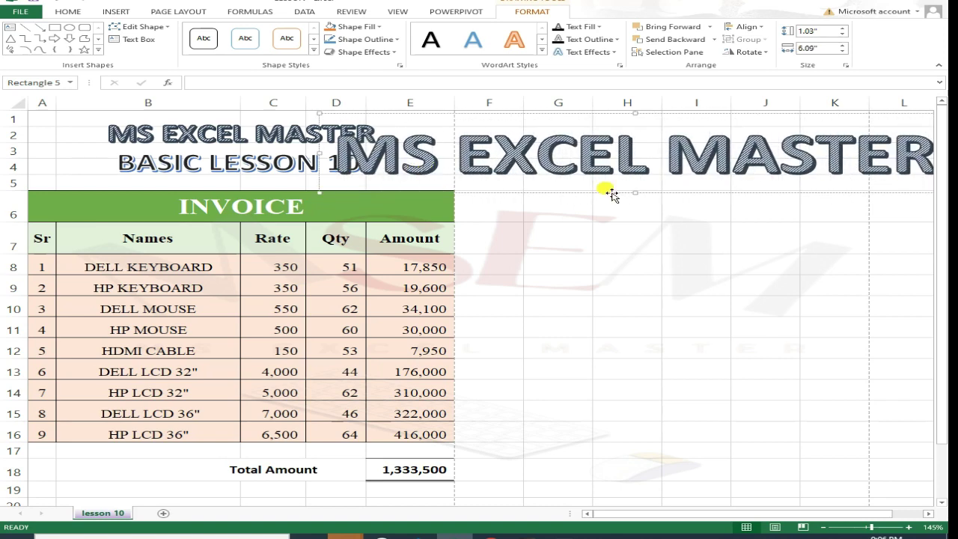
Narrow the new WordArt box from its left edge to about 2.79 inches wide.
left_click(699, 263)
left_click(604, 130)
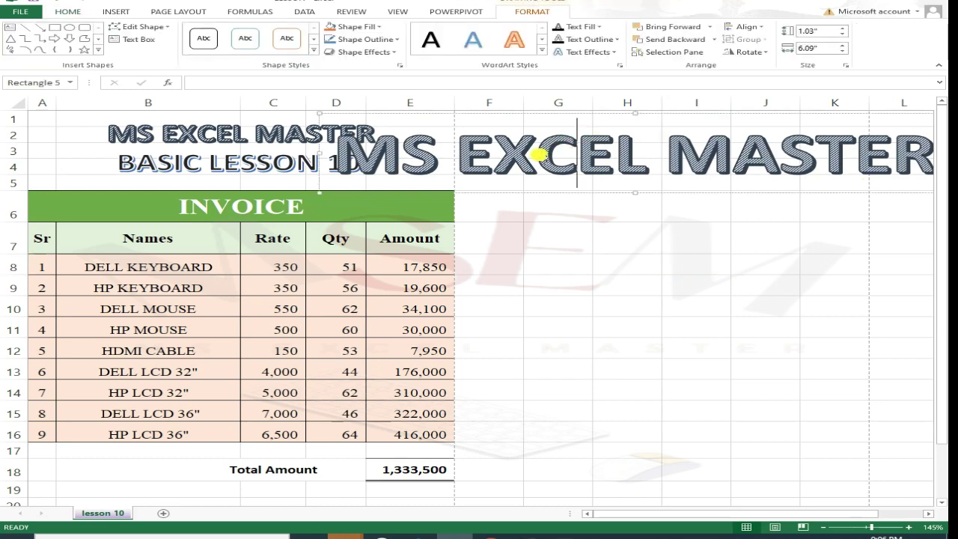
left_click_drag(346, 200, 663, 172)
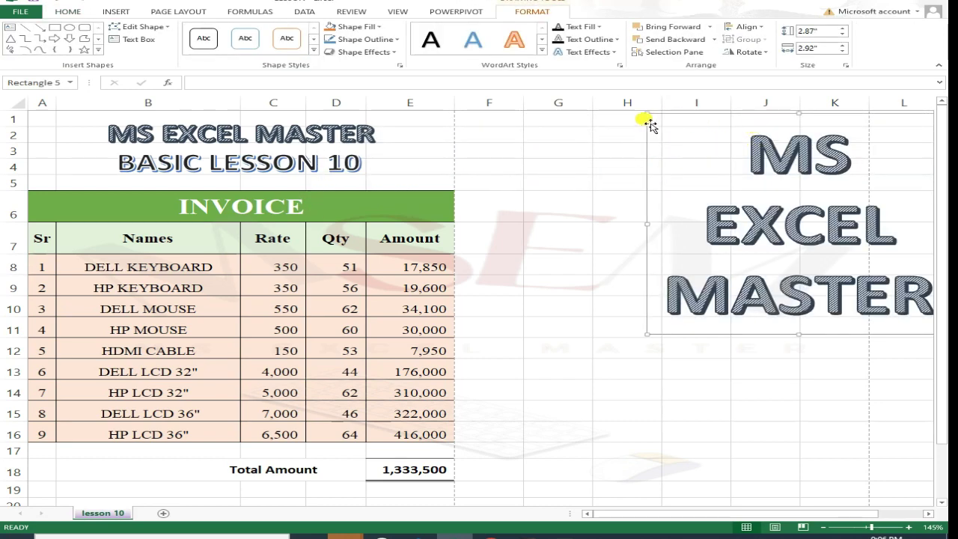
left_click_drag(650, 334, 664, 332)
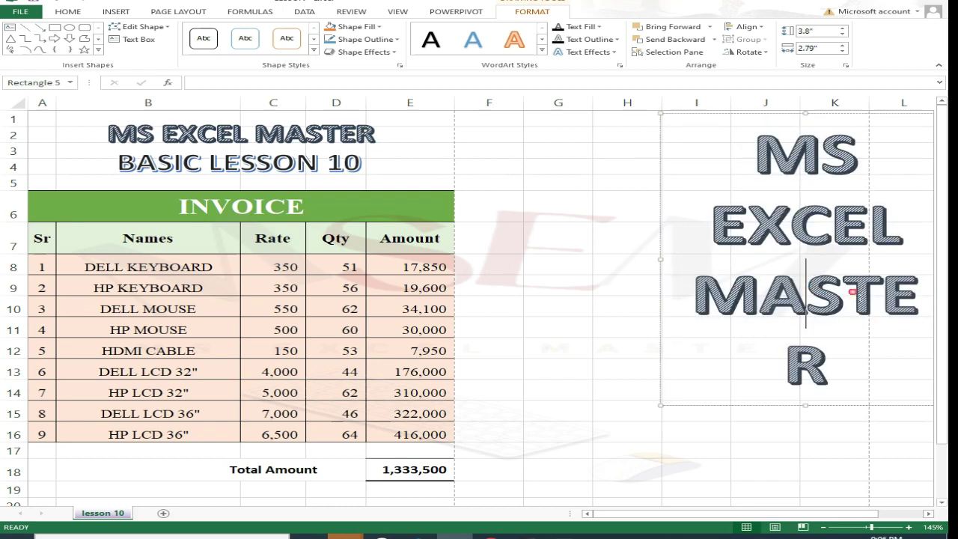
Select all text in the new WordArt and reduce its font size to 28.
left_click_drag(827, 365, 751, 159)
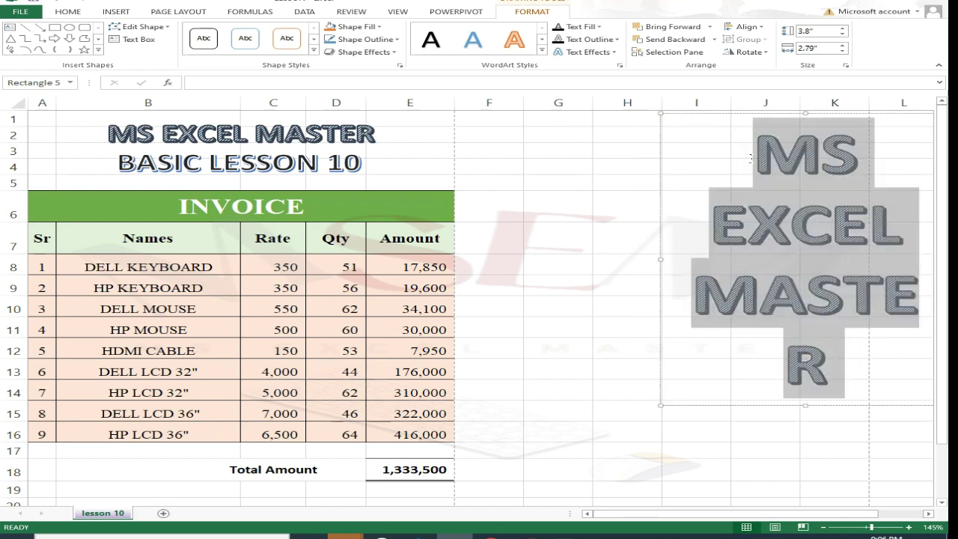
left_click(69, 11)
left_click(204, 32)
left_click(204, 31)
left_click(204, 31)
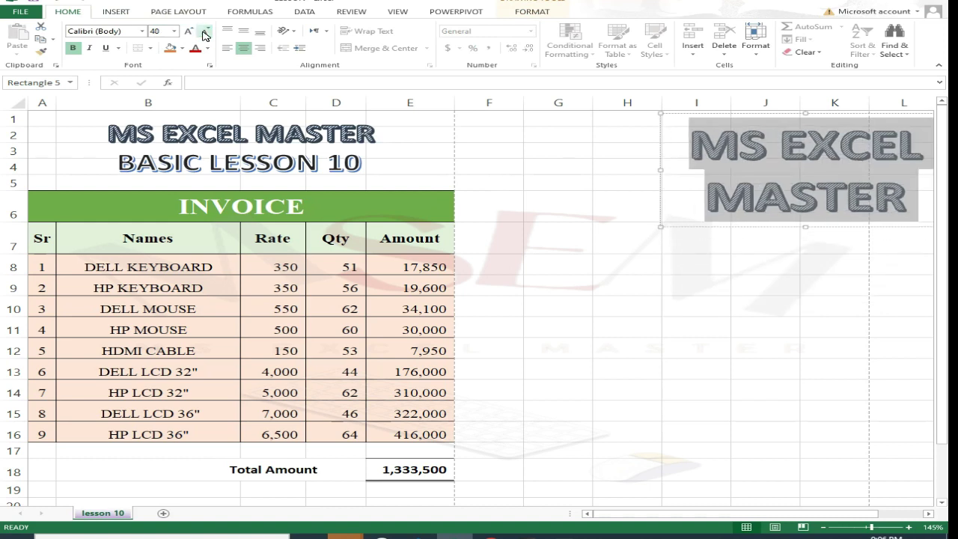
left_click(204, 32)
left_click(205, 33)
left_click(204, 33)
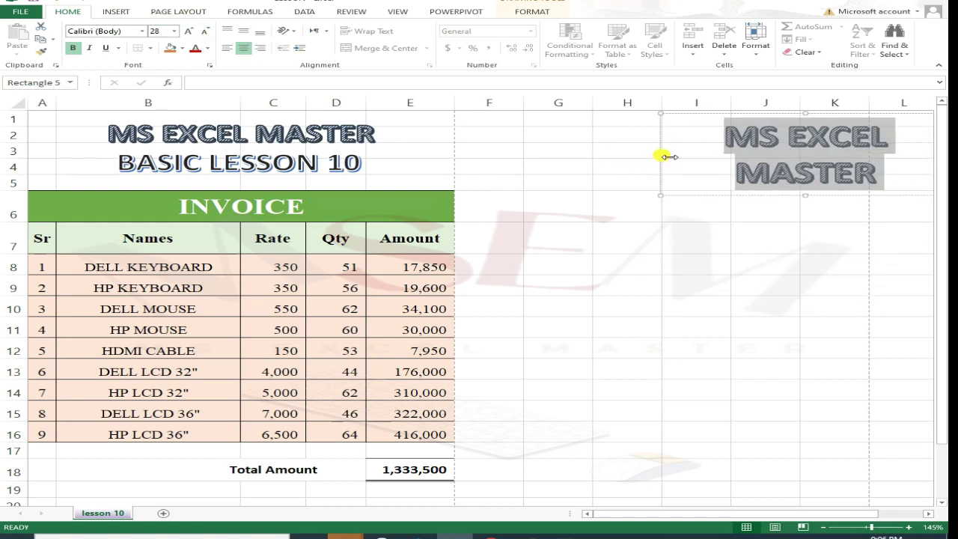
Widen the WordArt box to about 3.66 inches, move it next to the invoice title, and show its drawing format options.
left_click_drag(669, 154, 606, 146)
left_click_drag(738, 114, 598, 115)
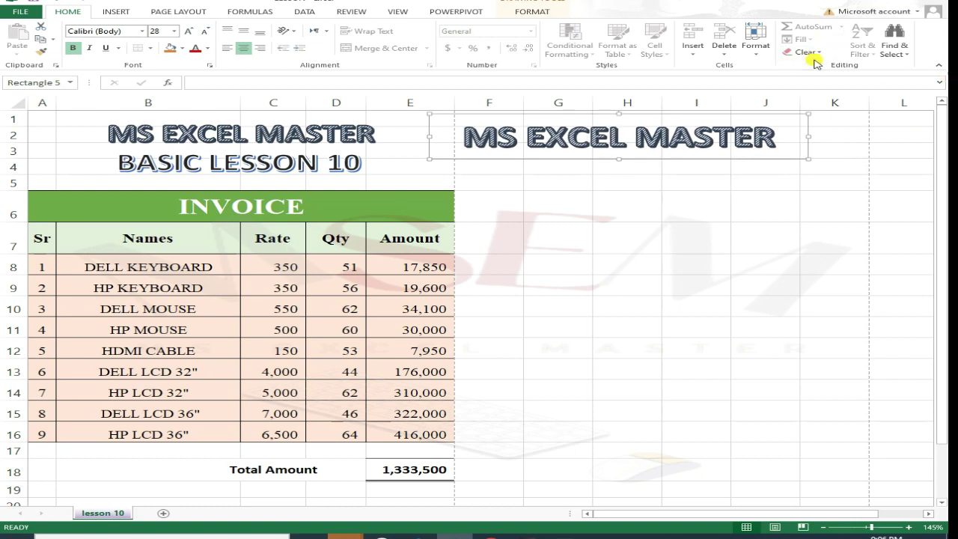
left_click(544, 6)
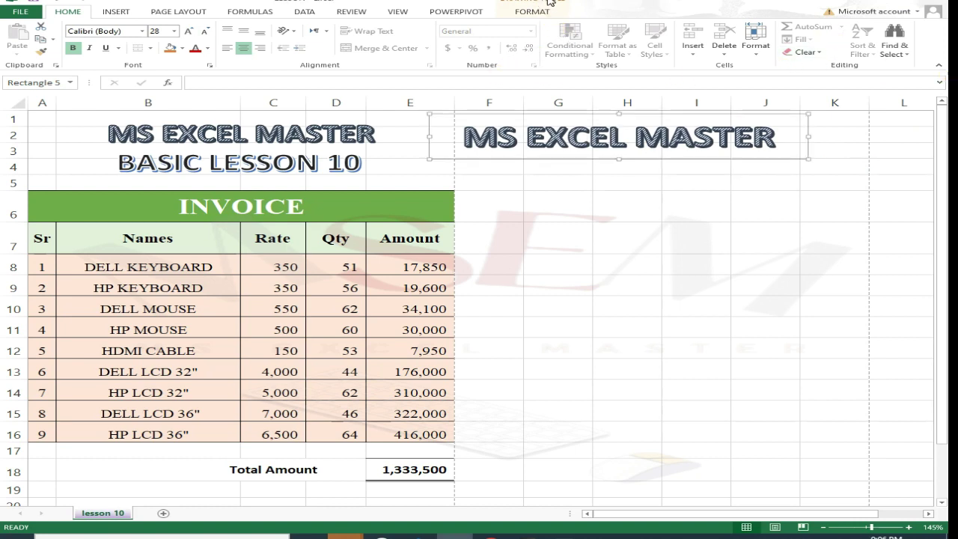
left_click(542, 11)
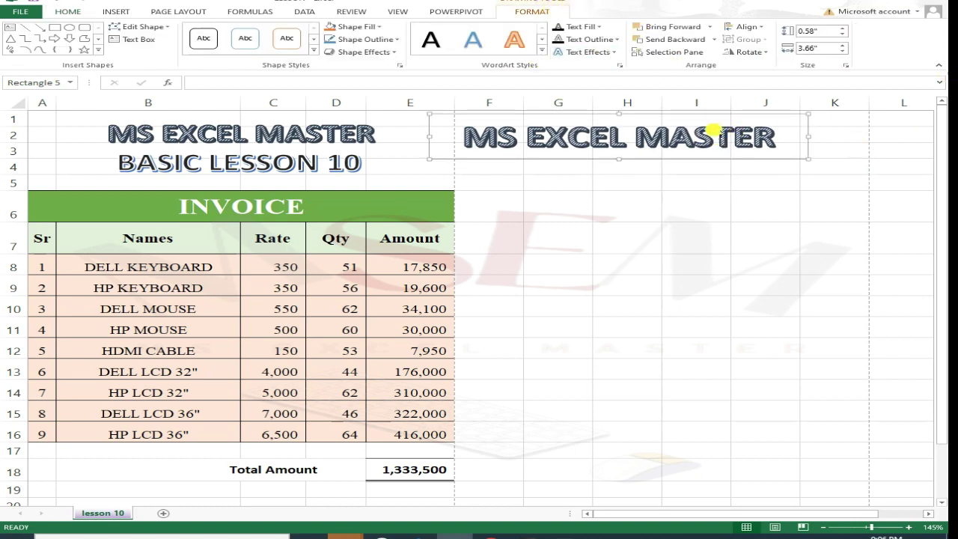
Insert a new Bitmap Image object, displayed as an icon, at cell I6.
left_click(700, 198)
left_click(119, 12)
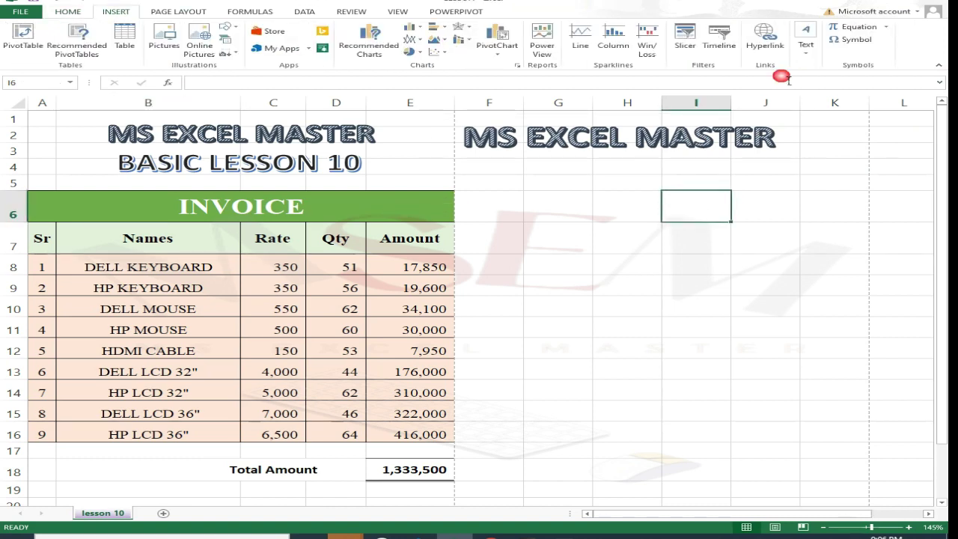
left_click(805, 46)
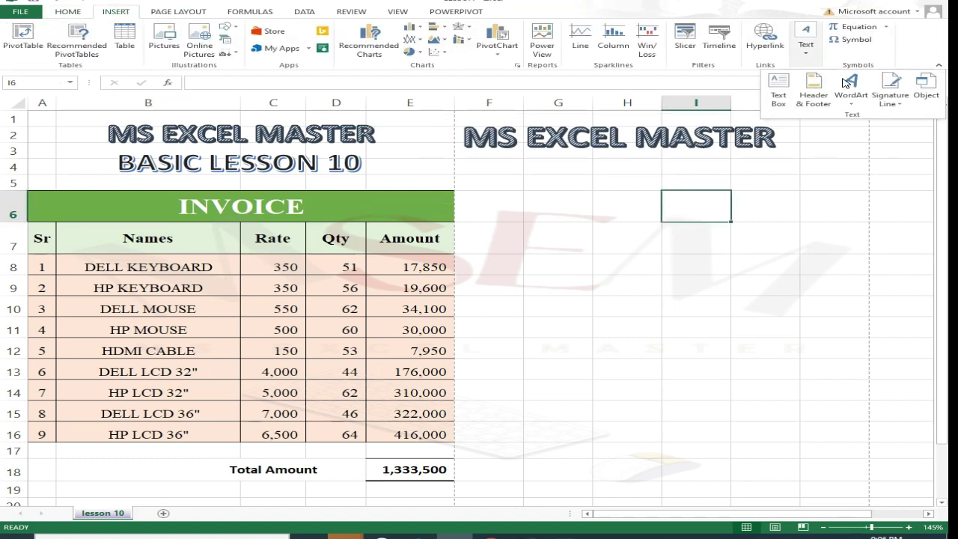
left_click(886, 105)
left_click(925, 98)
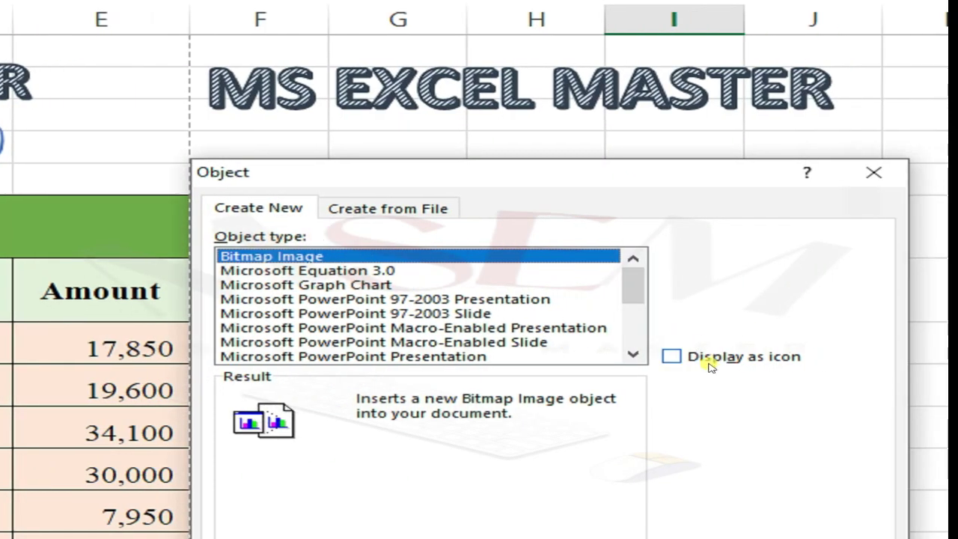
left_click(659, 354)
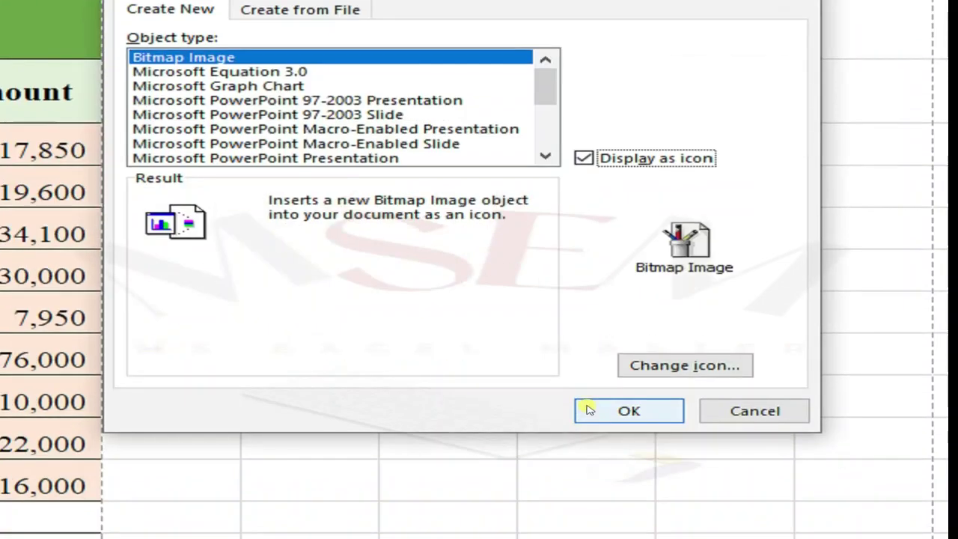
left_click(625, 407)
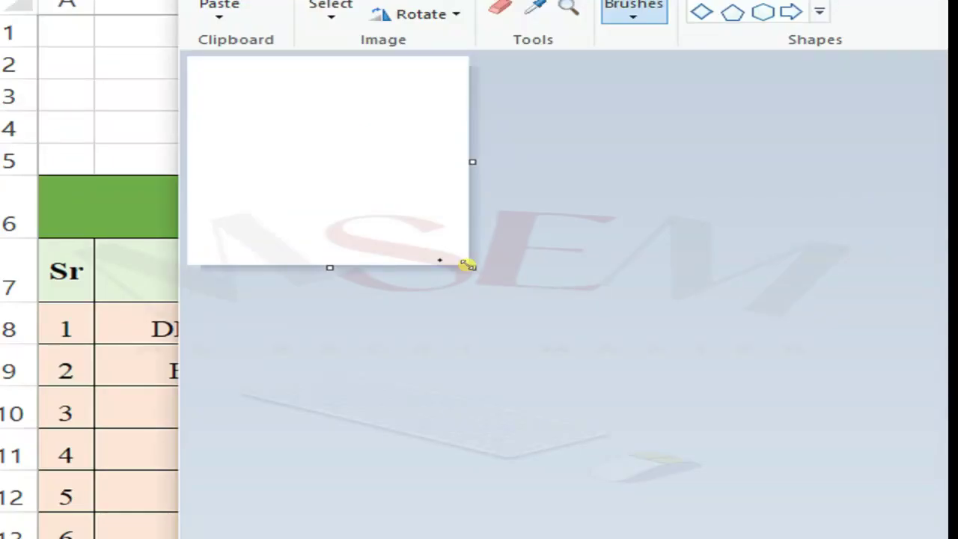
Enlarge the bitmap canvas in Paint to 656 × 446 px, handwrite "Excel" with black brush strokes, and return to the worksheet.
left_click_drag(246, 238, 554, 361)
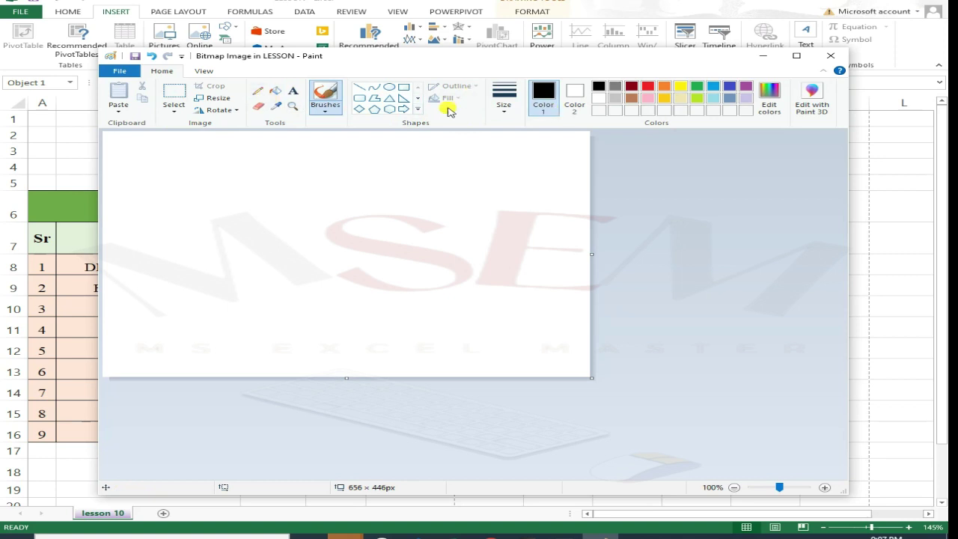
left_click_drag(253, 198, 217, 153)
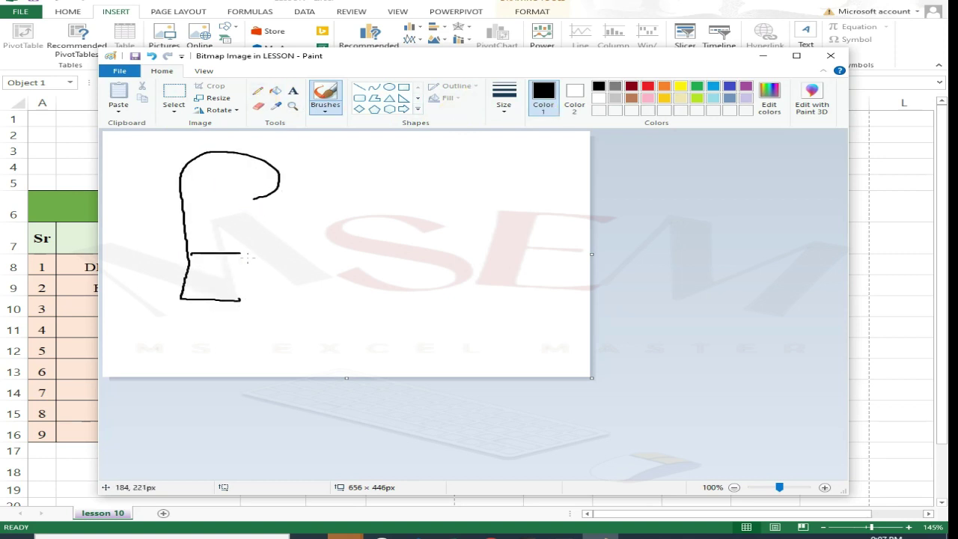
left_click_drag(361, 217, 236, 283)
left_click_drag(276, 220, 385, 290)
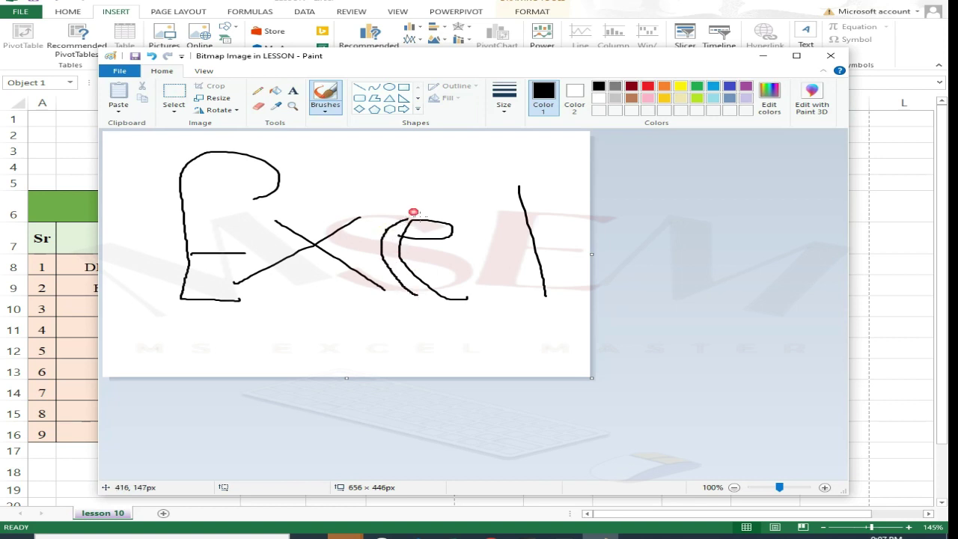
left_click(830, 56)
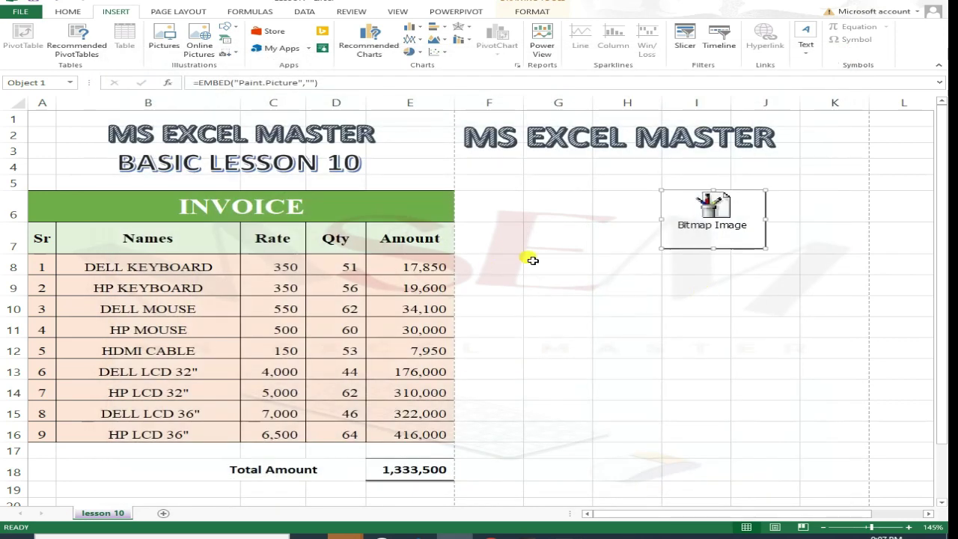
Move the Bitmap Image icon next to the invoice table around F7 and shrink its frame proportionally.
right_click(553, 253)
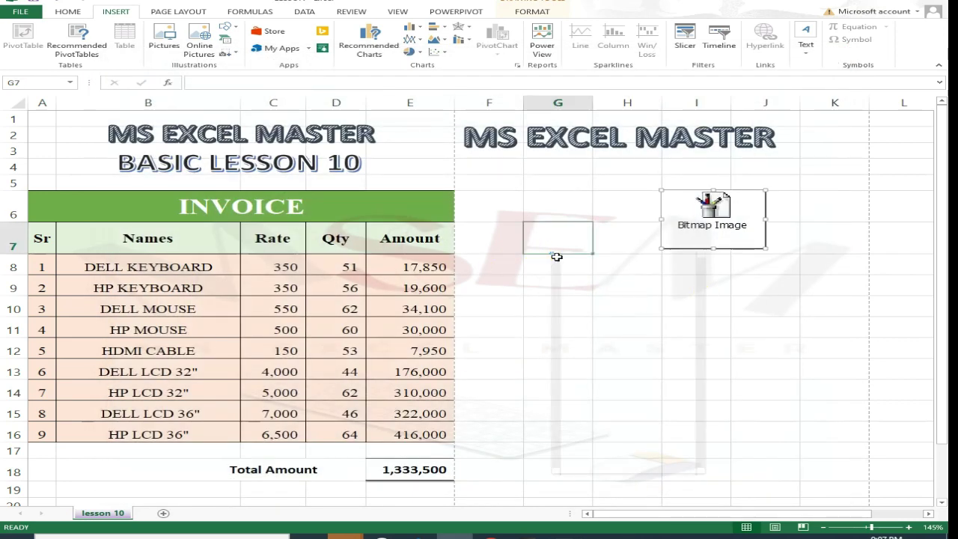
left_click(765, 220)
mouse_move(708, 208)
left_mouse_down()
mouse_move(653, 214)
mouse_move(523, 191)
left_mouse_up()
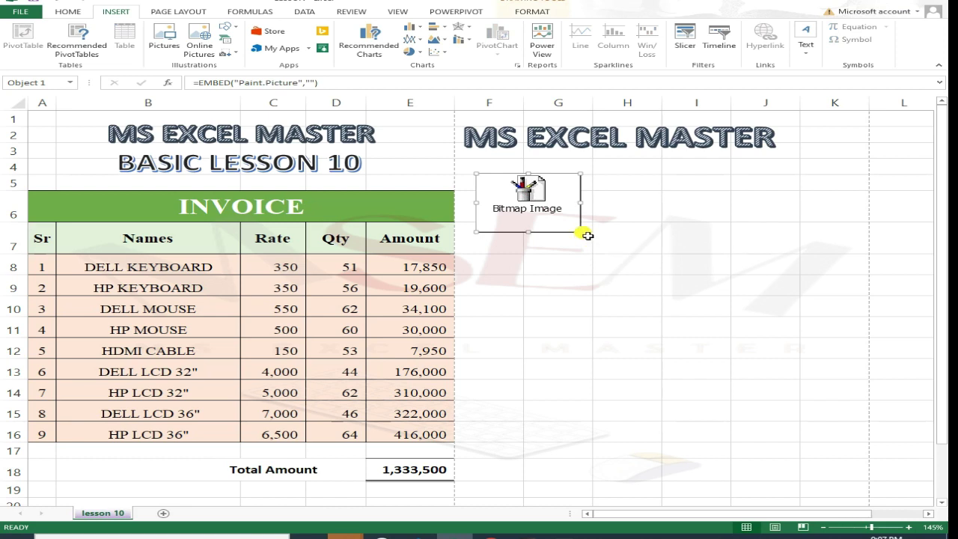
left_click_drag(591, 239, 562, 223)
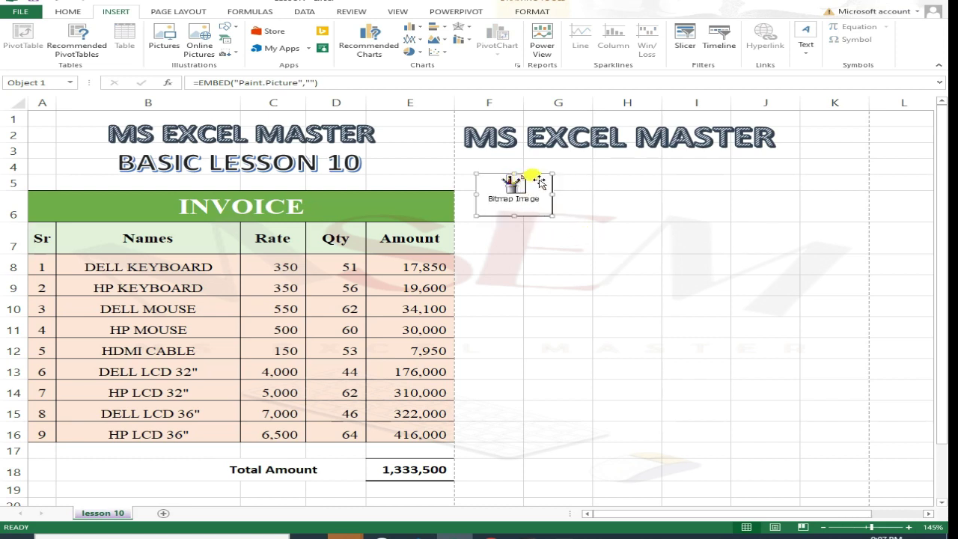
left_click_drag(541, 187, 552, 251)
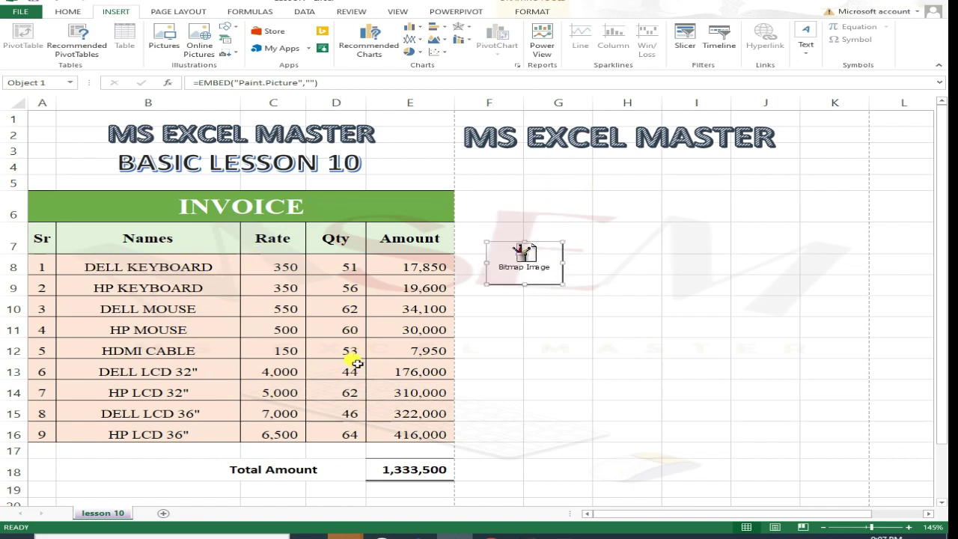
Reopen the embedded bitmap drawing from its icon, close it, and delete the object from the sheet.
left_click_drag(552, 255, 548, 246)
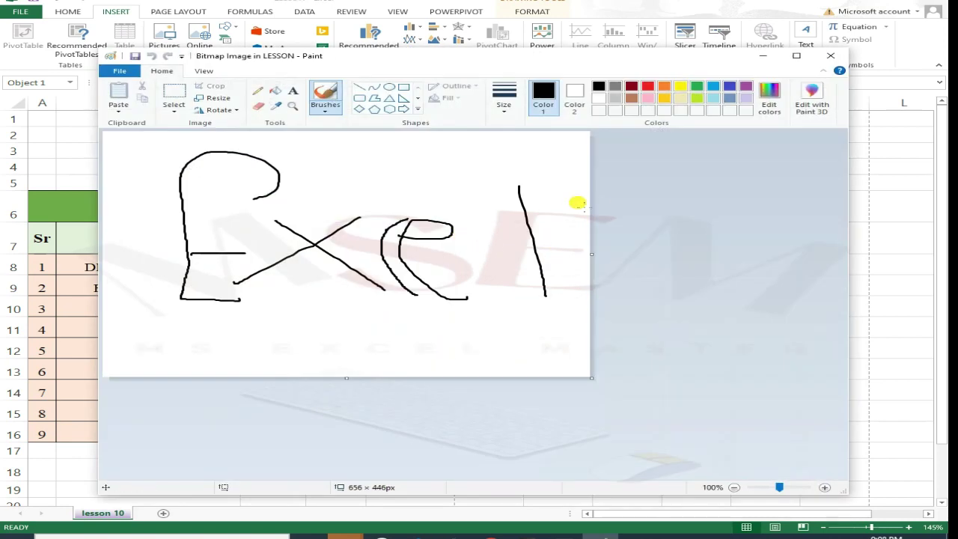
left_click(830, 56)
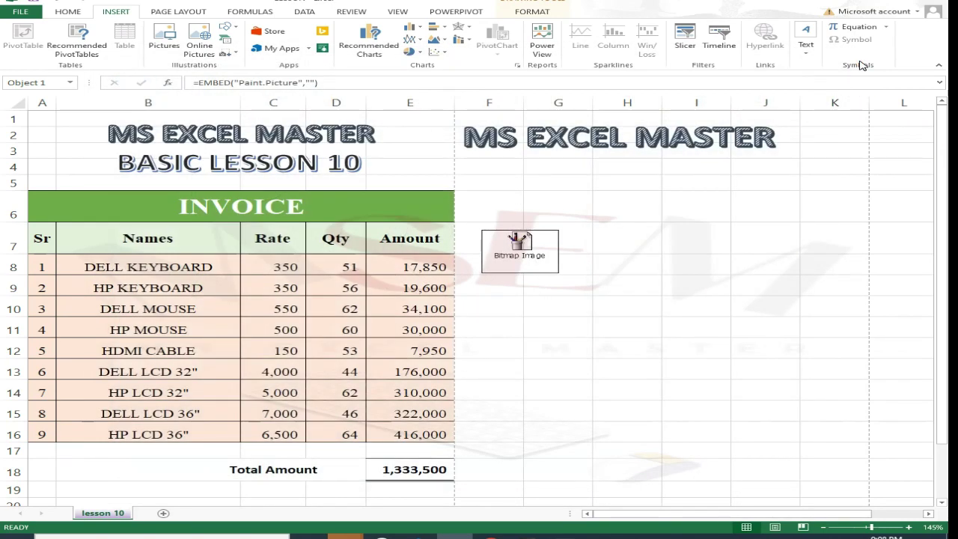
key("Delete")
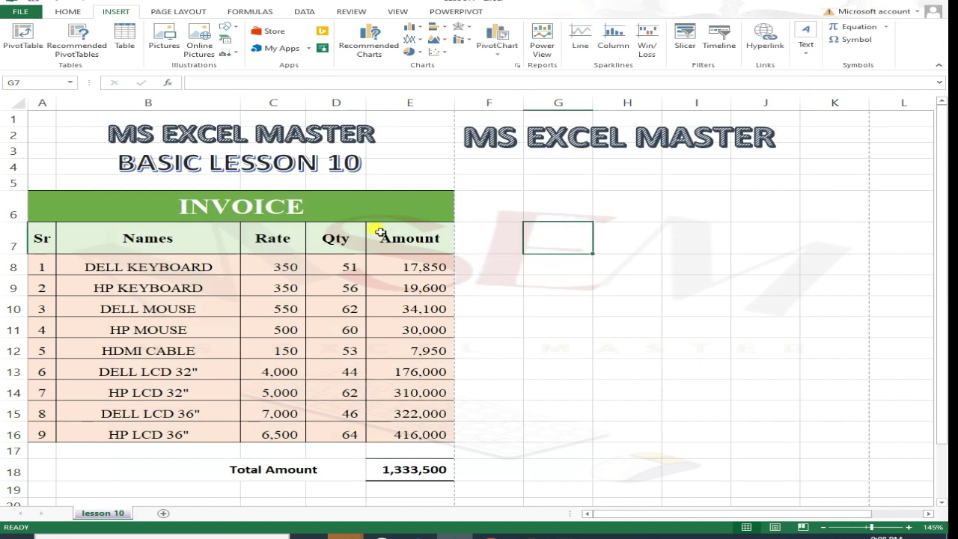
Review the text insert tools and browse the built-in equation gallery with cell F6 selected.
left_click(804, 47)
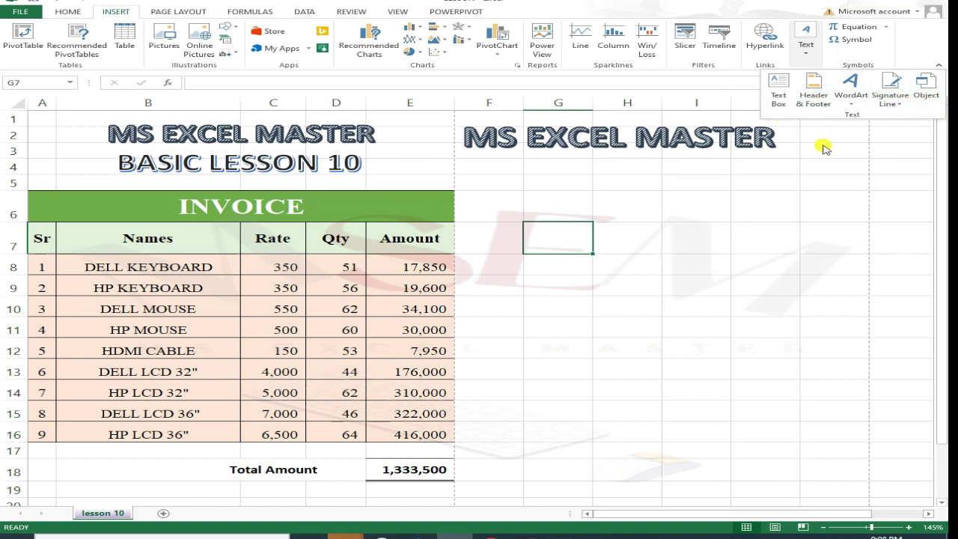
left_click(546, 272)
left_click(521, 220)
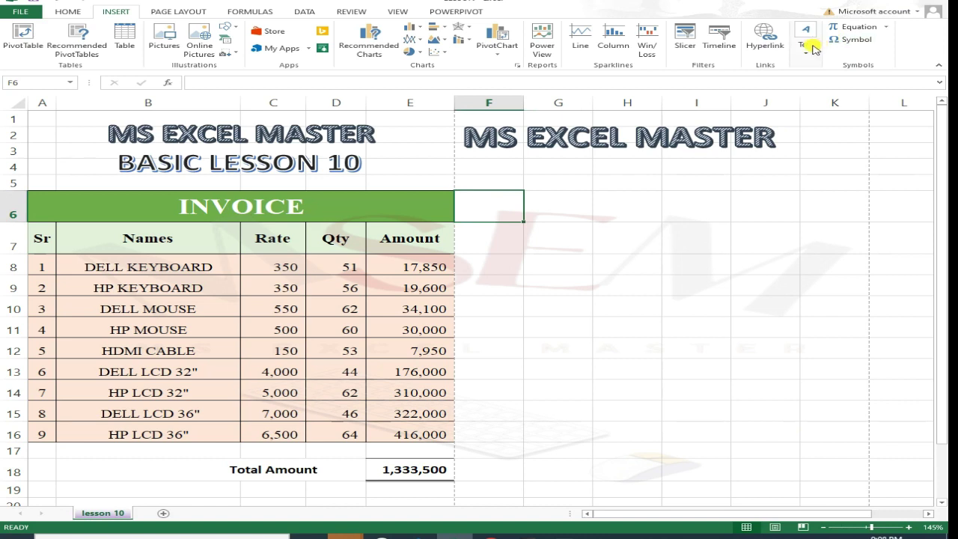
left_click(885, 27)
scroll(804, 122, "down", 2)
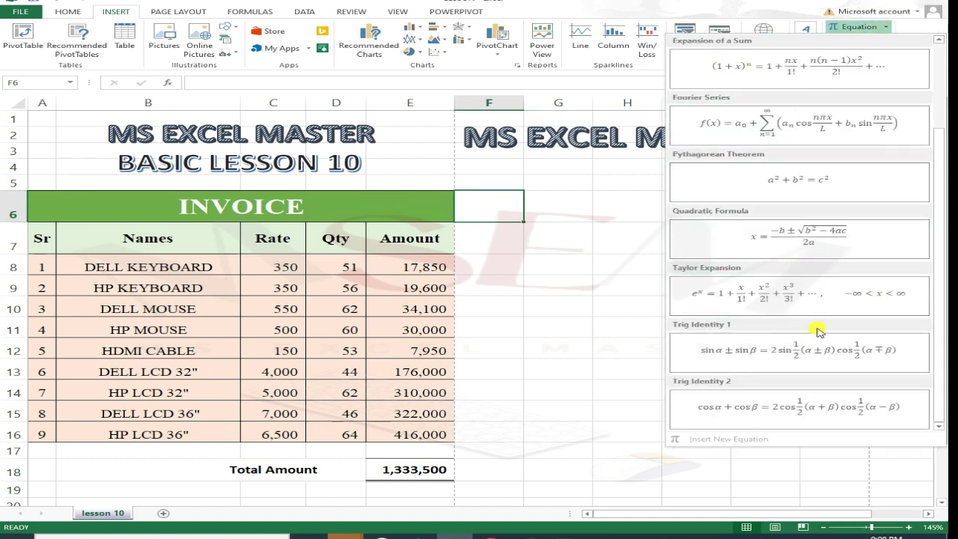
scroll(819, 332, "up", 2)
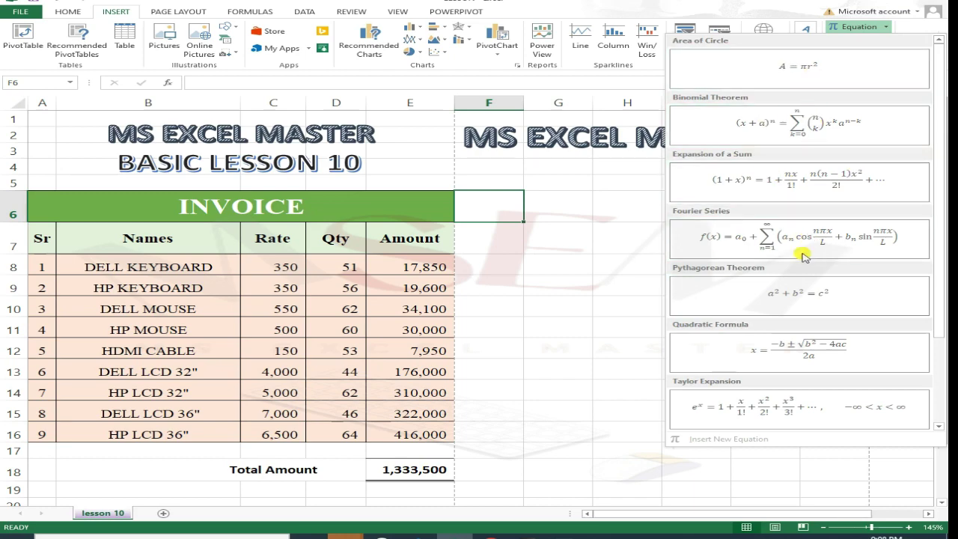
left_click(574, 190)
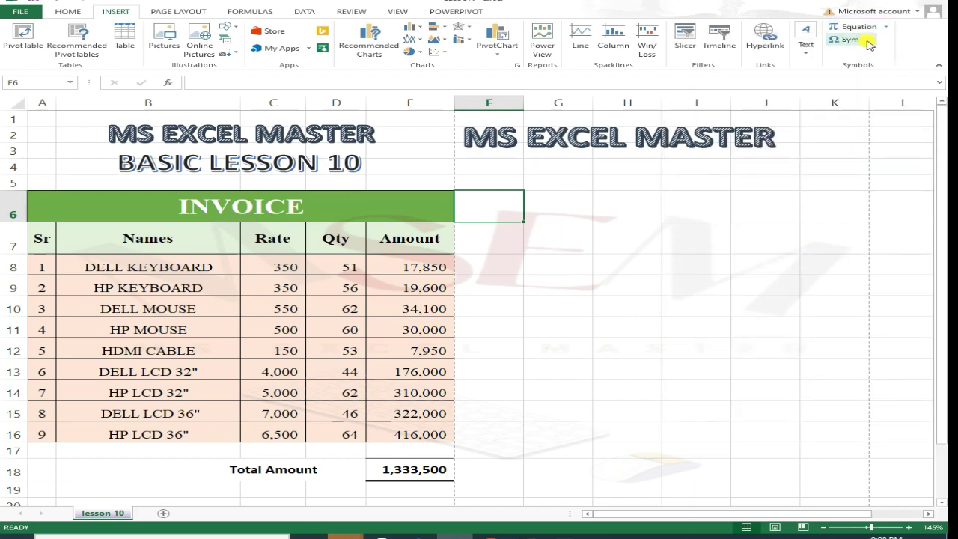
left_click(853, 39)
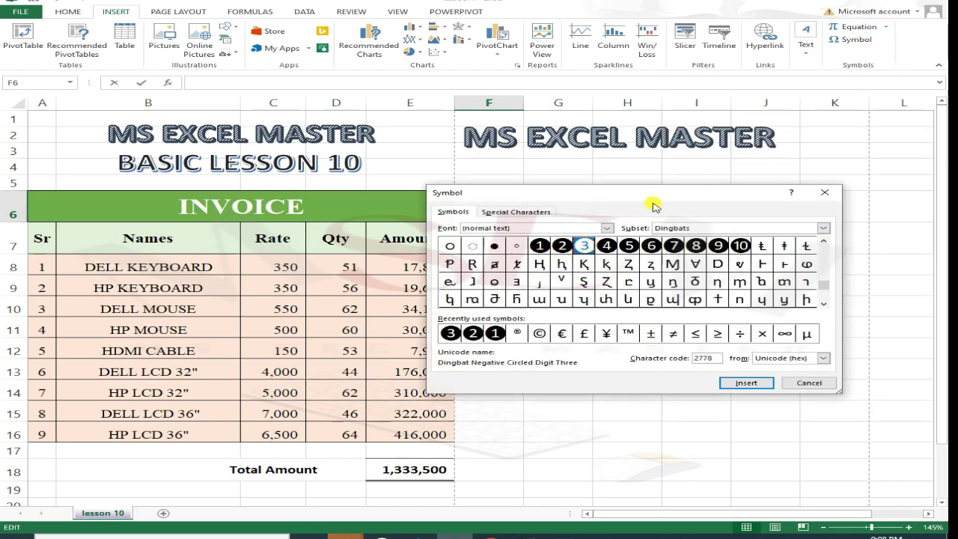
left_click_drag(653, 205, 736, 277)
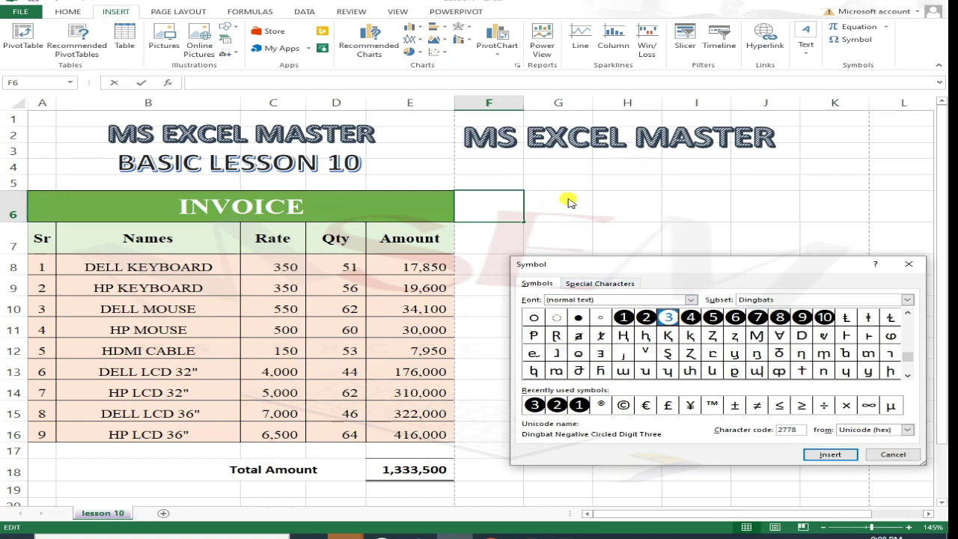
left_click(912, 262)
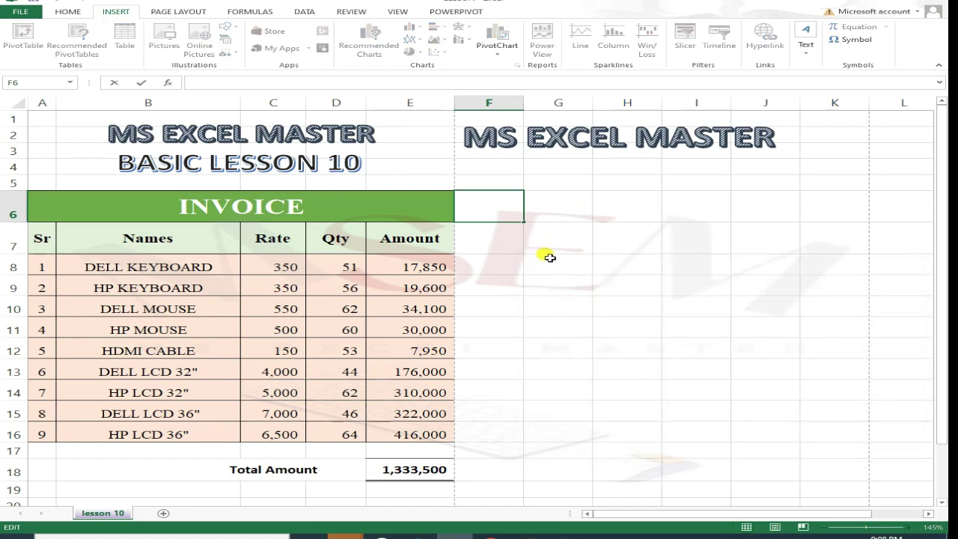
left_click(549, 264)
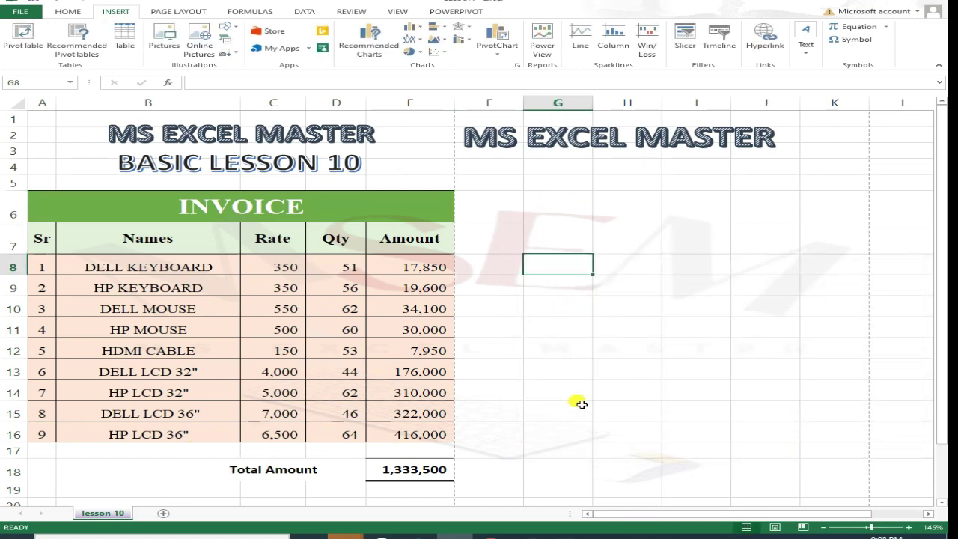
Insert the Dingbat Negative Circled Digit One symbol into cell F7.
left_click(516, 233)
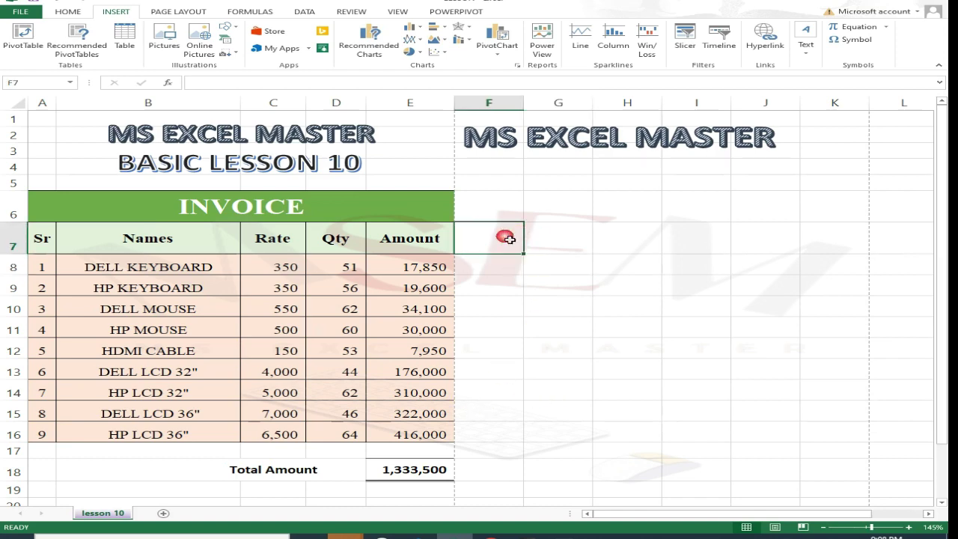
left_click(877, 43)
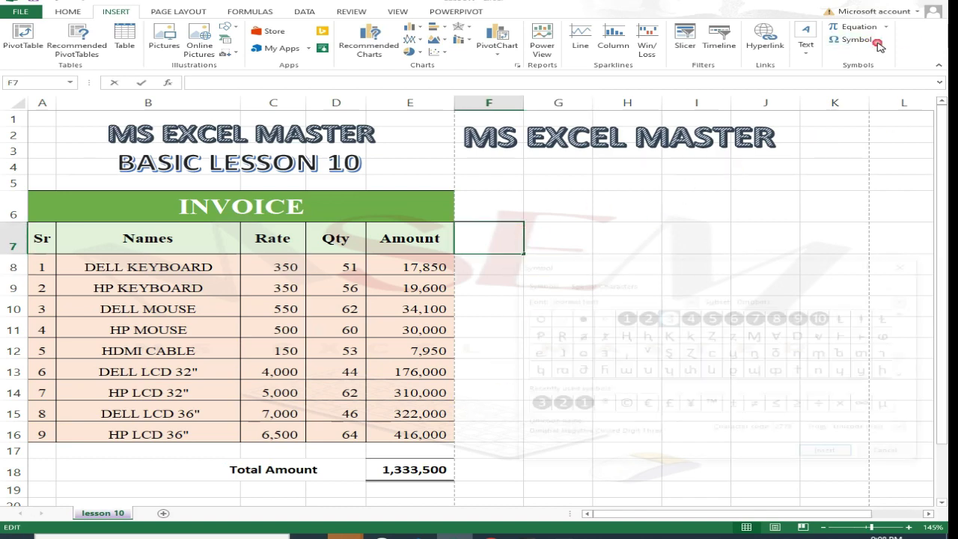
left_click(624, 318)
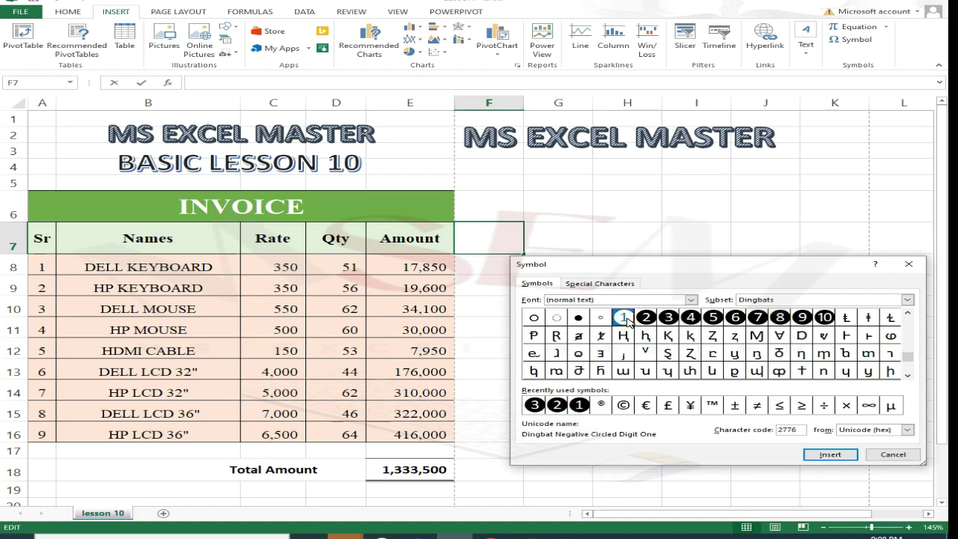
left_click(829, 454)
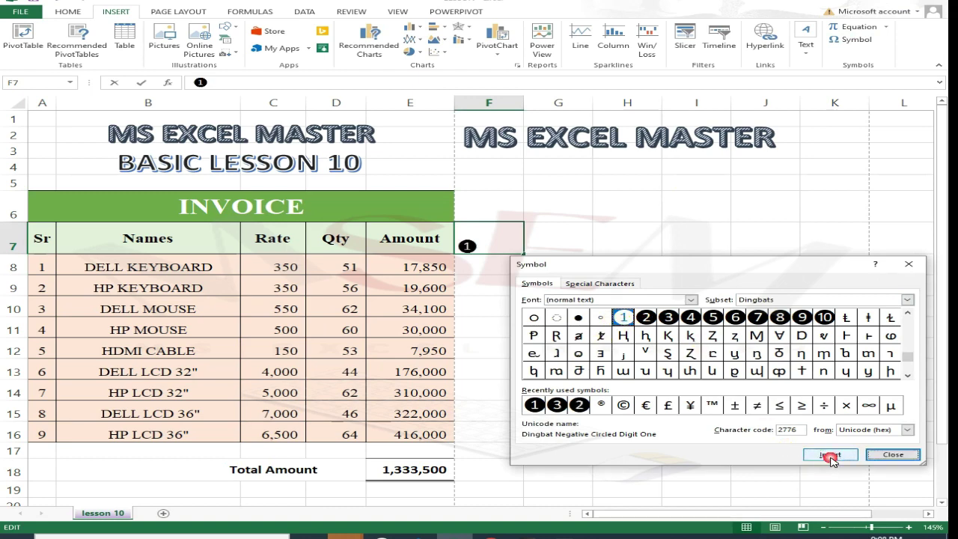
left_click(894, 453)
Insert the Dingbat negative circled digits two and three side by side into cell G7.
left_click(578, 245)
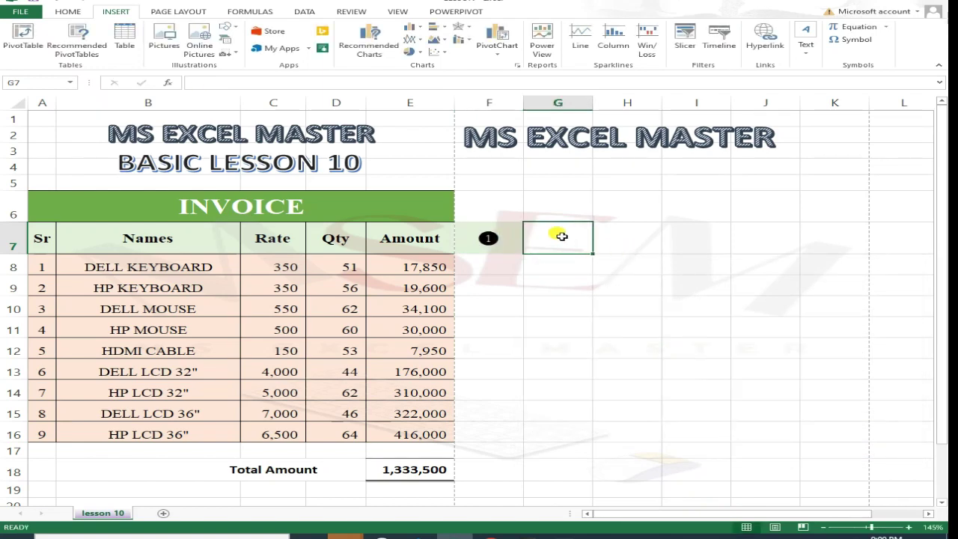
left_click(853, 39)
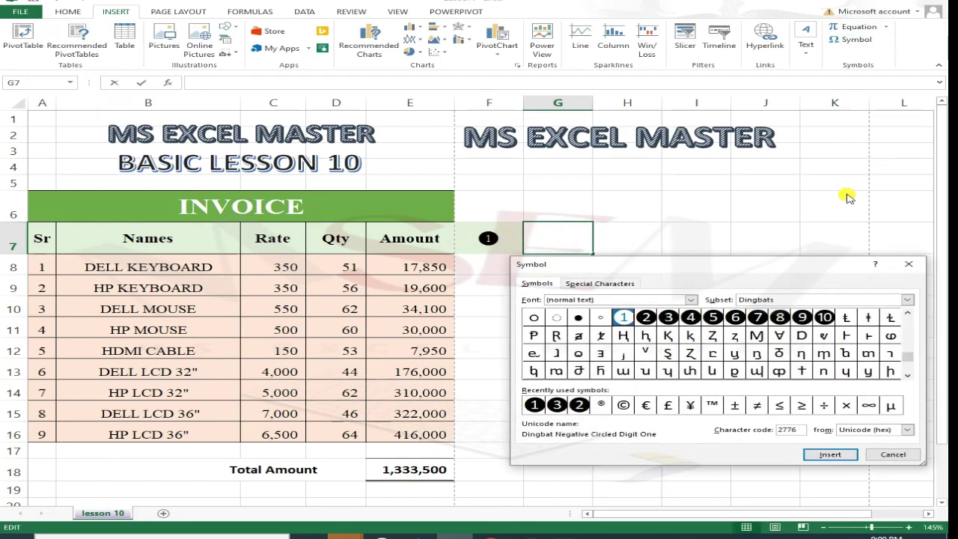
left_click(645, 317)
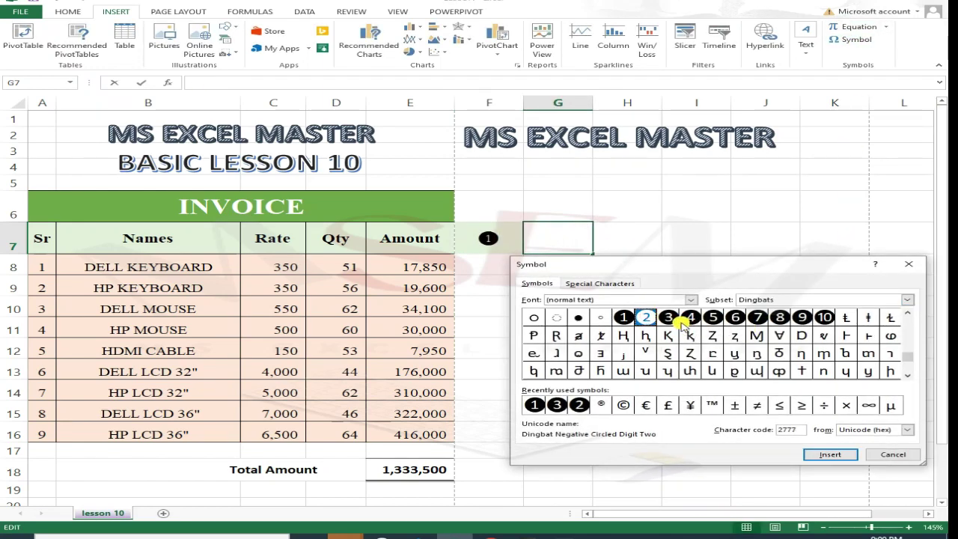
left_click(826, 455)
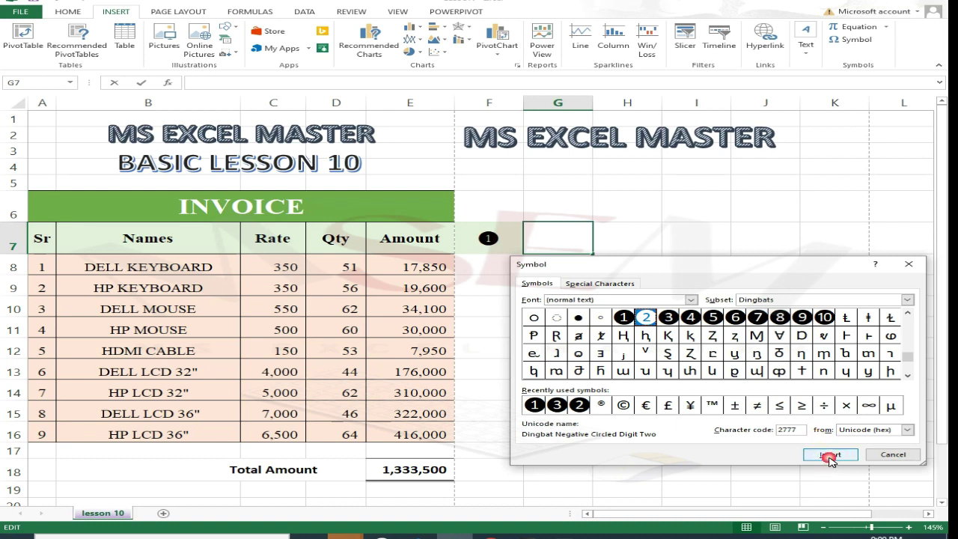
left_click(665, 317)
left_click(829, 454)
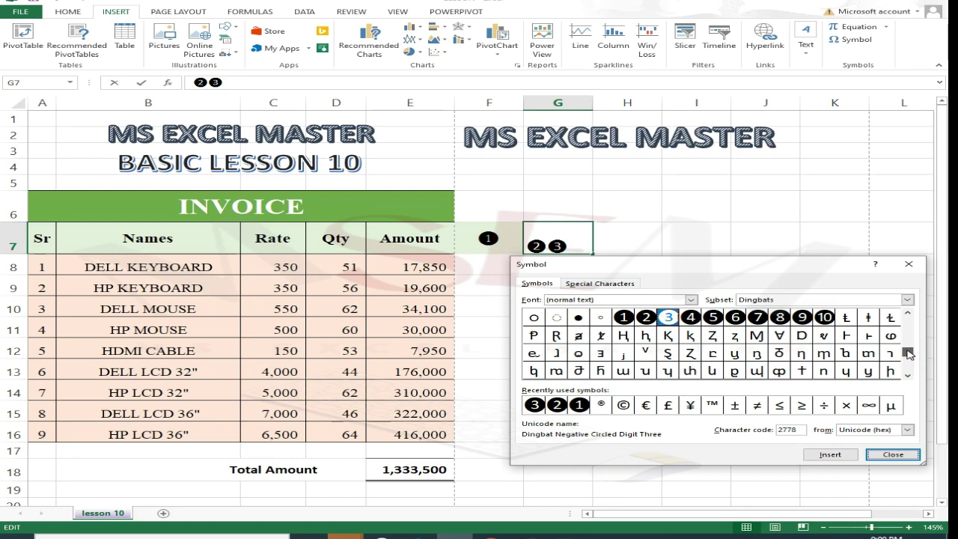
Look through the remaining symbol subsets and the list of special characters, and close the Symbol dialog.
mouse_move(907, 353)
left_mouse_down()
mouse_move(914, 338)
mouse_move(913, 369)
left_mouse_up()
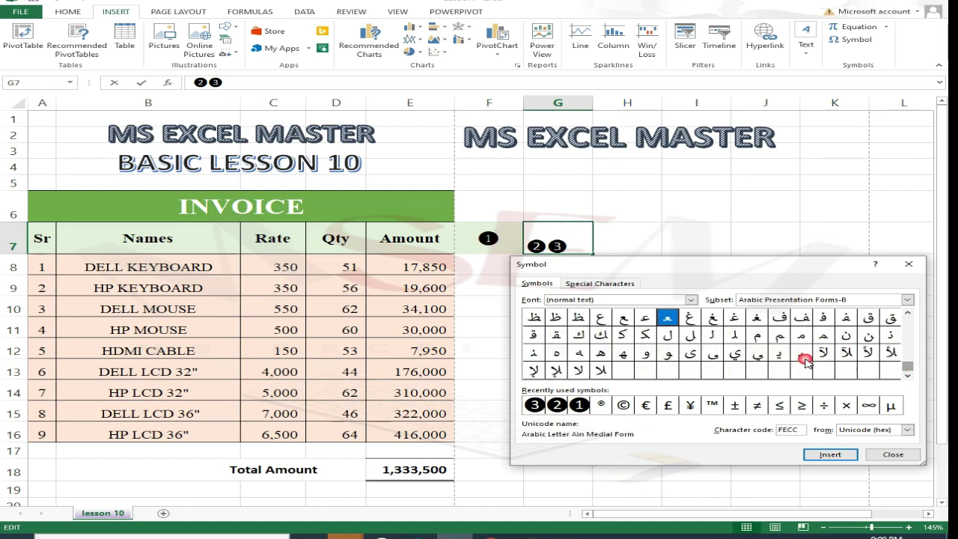
left_click_drag(908, 368, 908, 322)
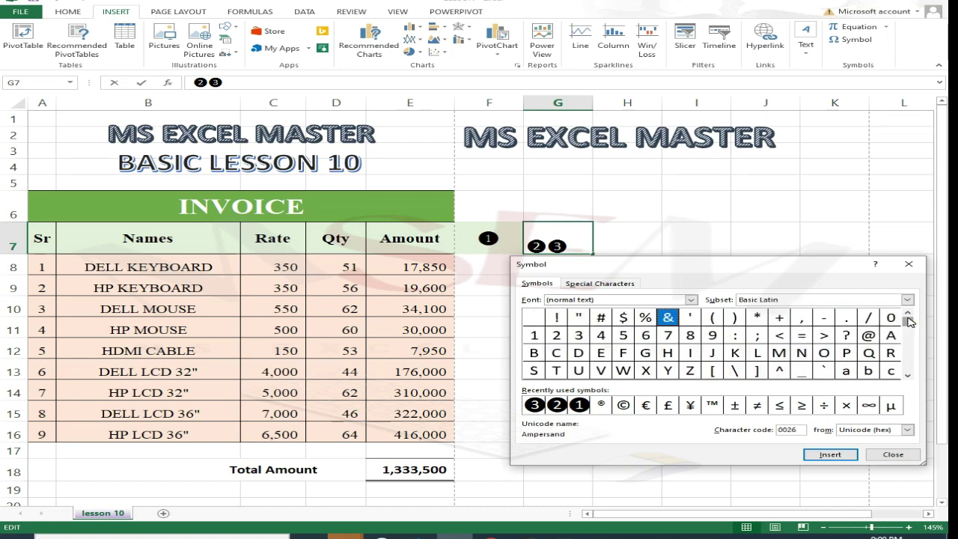
left_click(625, 284)
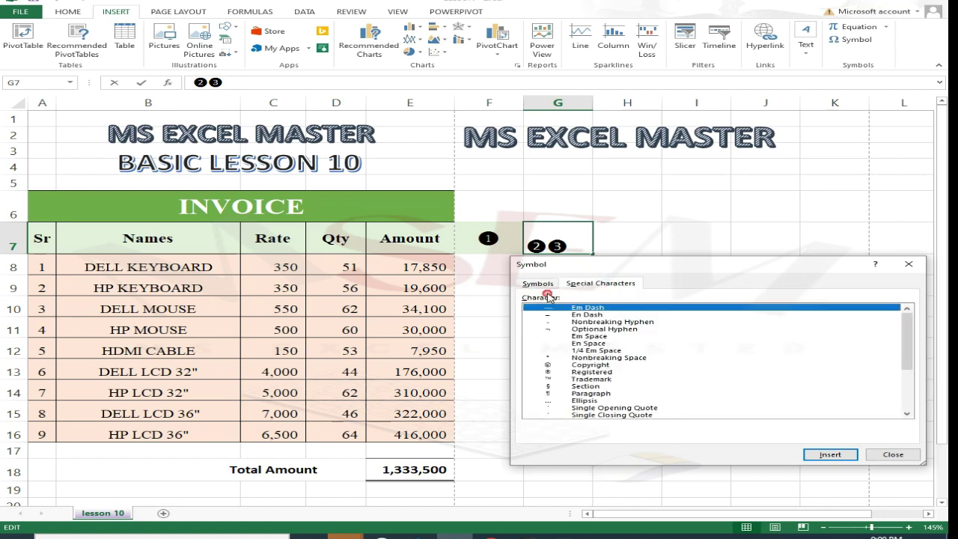
scroll(583, 328, "down", 4)
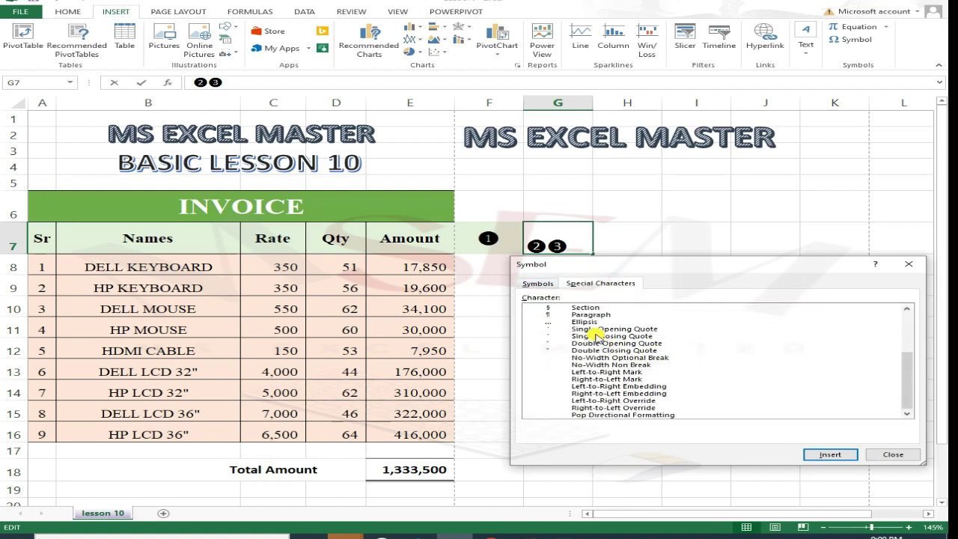
scroll(681, 363, "up", 4)
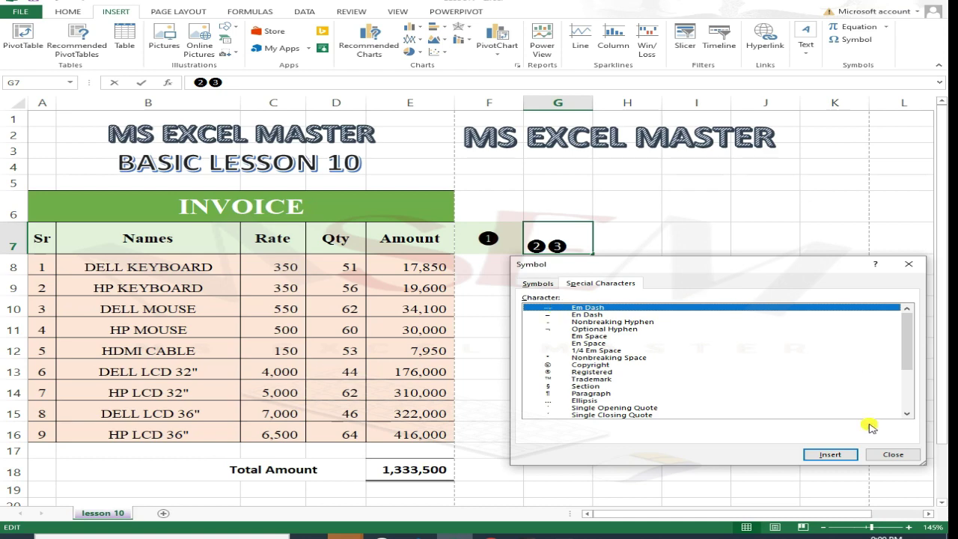
left_click(891, 454)
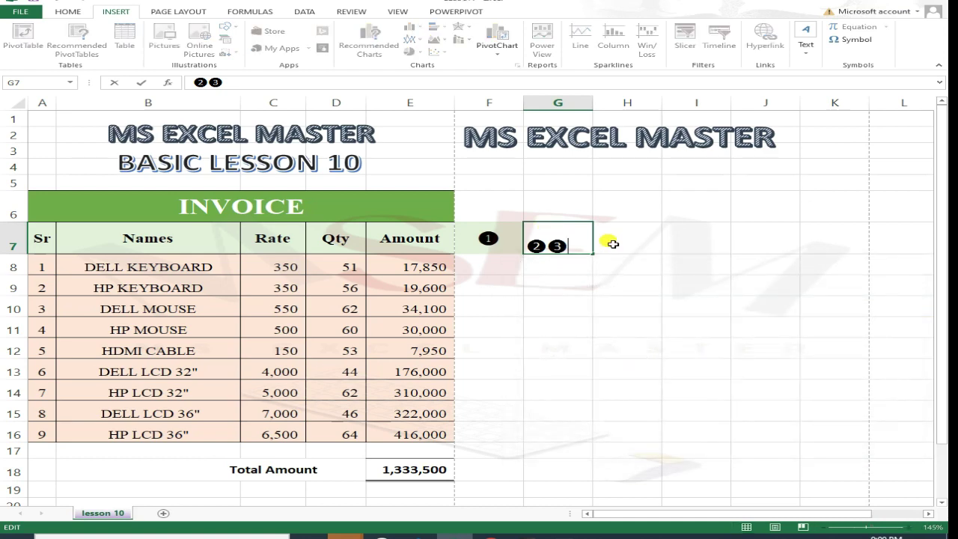
Discard the uncommitted symbols in cell G7 and delete the circled digit from cell F7.
key("Escape")
left_click(515, 246)
key("Delete")
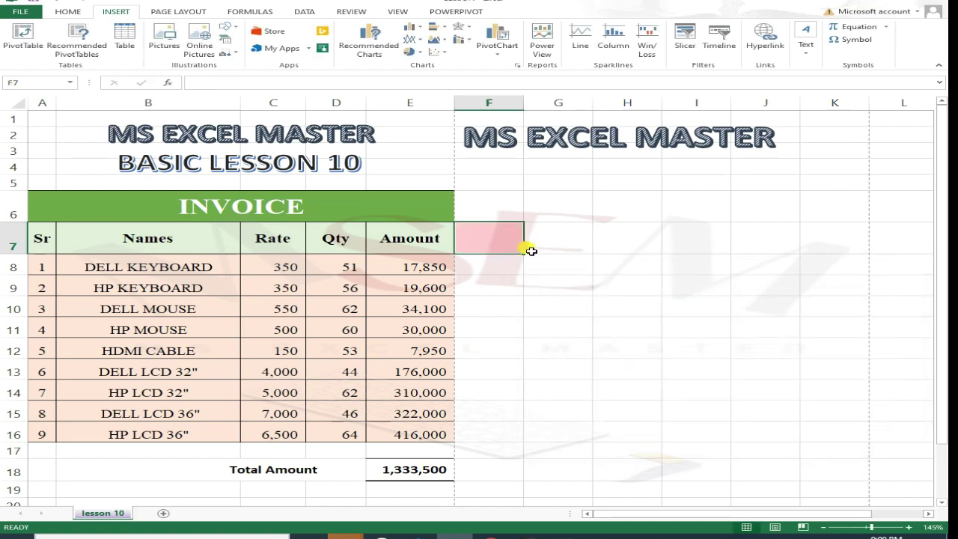
Copy the blank cell G7 and paste it over cell F7 to remove the pink fill.
left_click(550, 235)
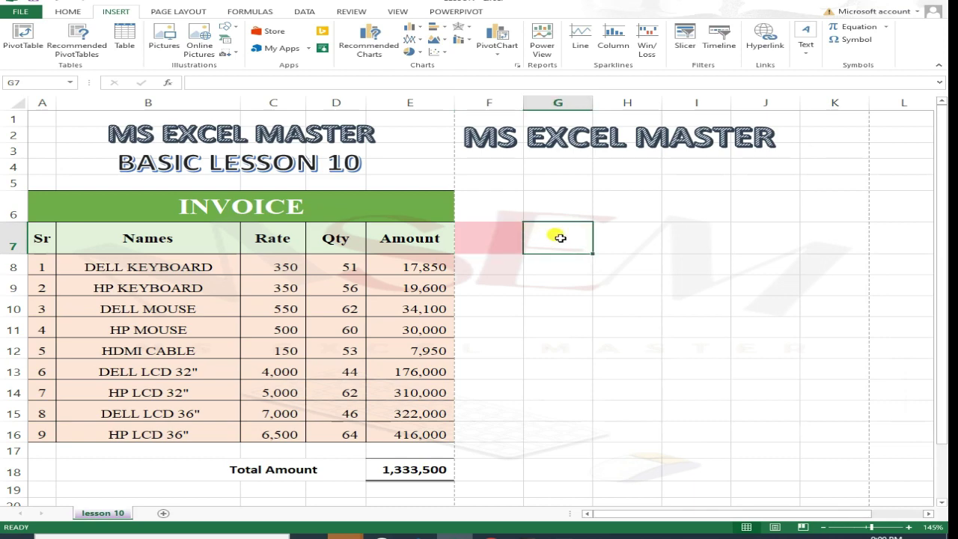
key("ctrl+c")
key("Left")
key("Left")
key("Return")
key("ctrl+z")
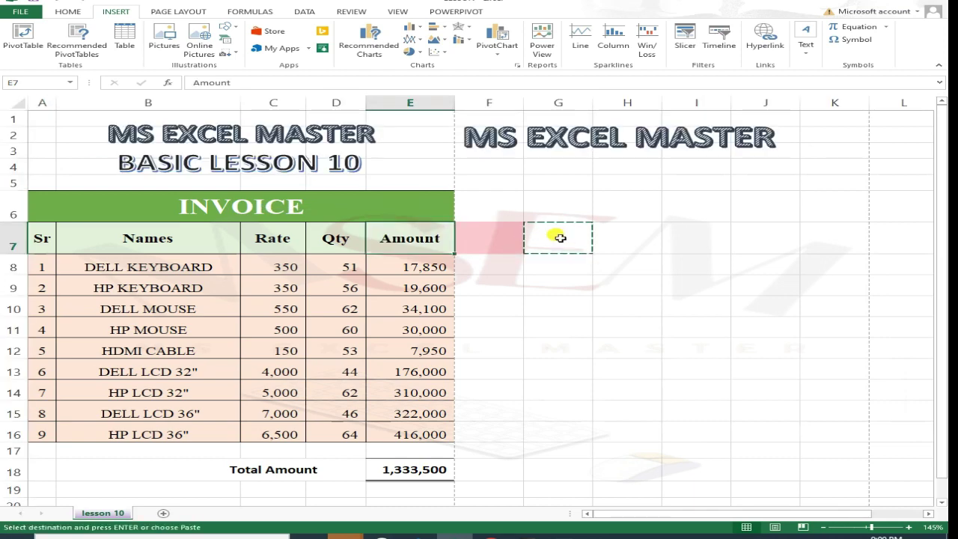
key("Right")
key("Left")
key("Right")
key("Return")
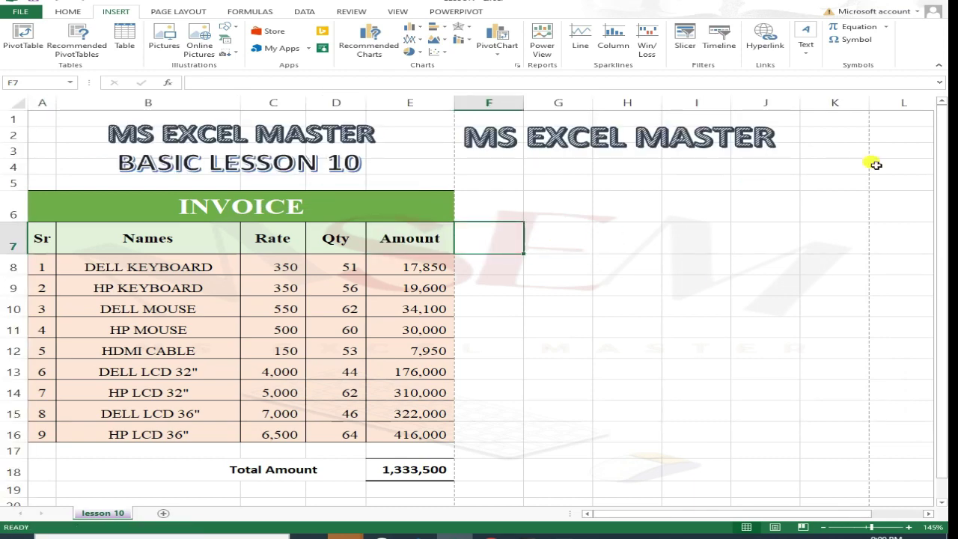
Review the text insert tools once more, close the list, and select cell F5.
left_click(800, 53)
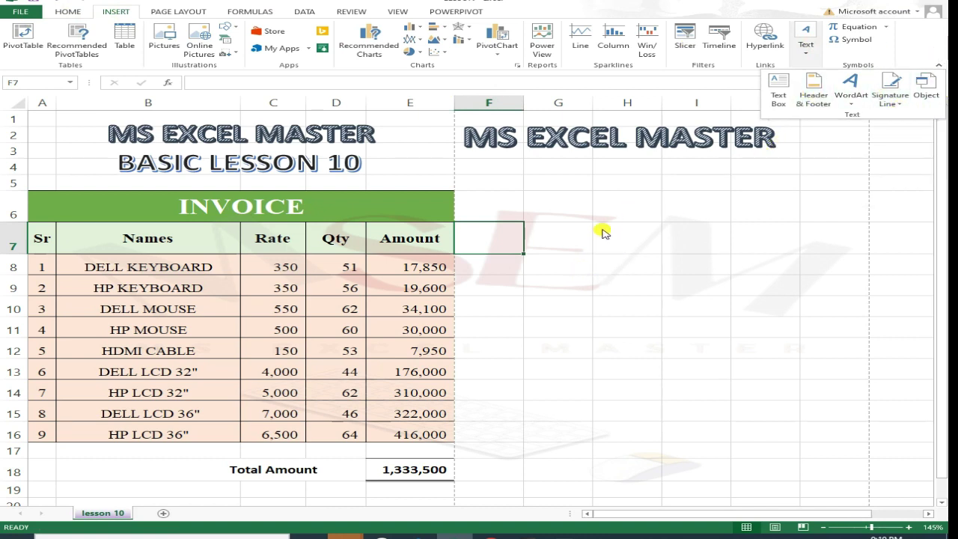
left_click(510, 181)
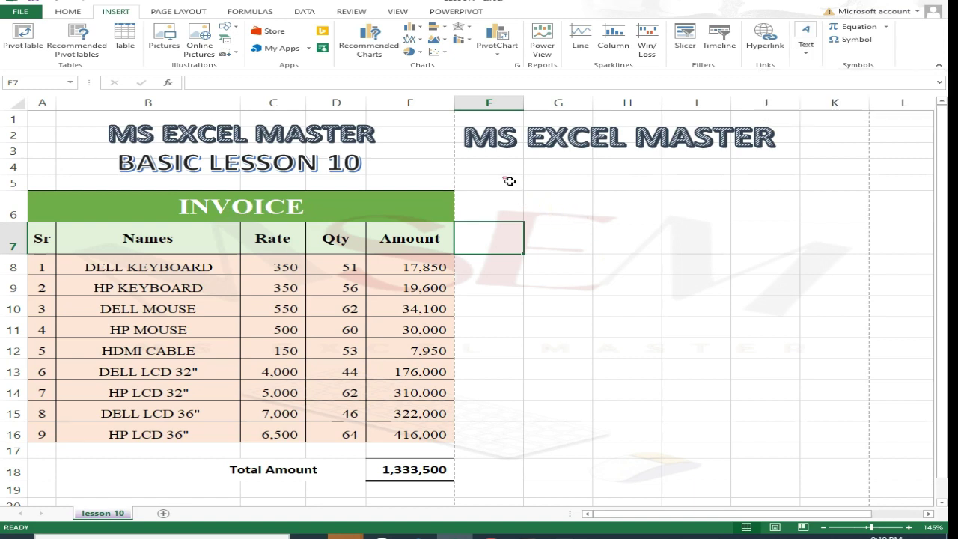
left_click(501, 187)
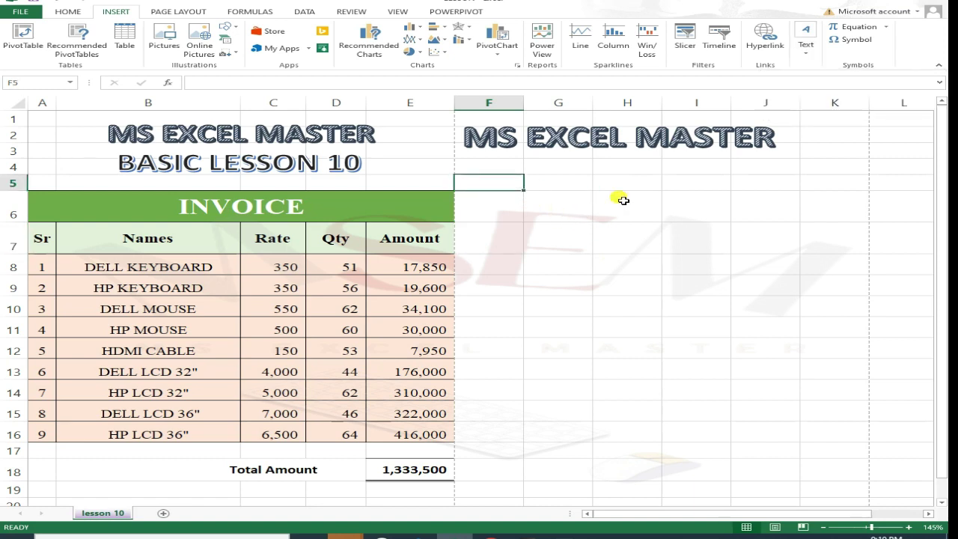